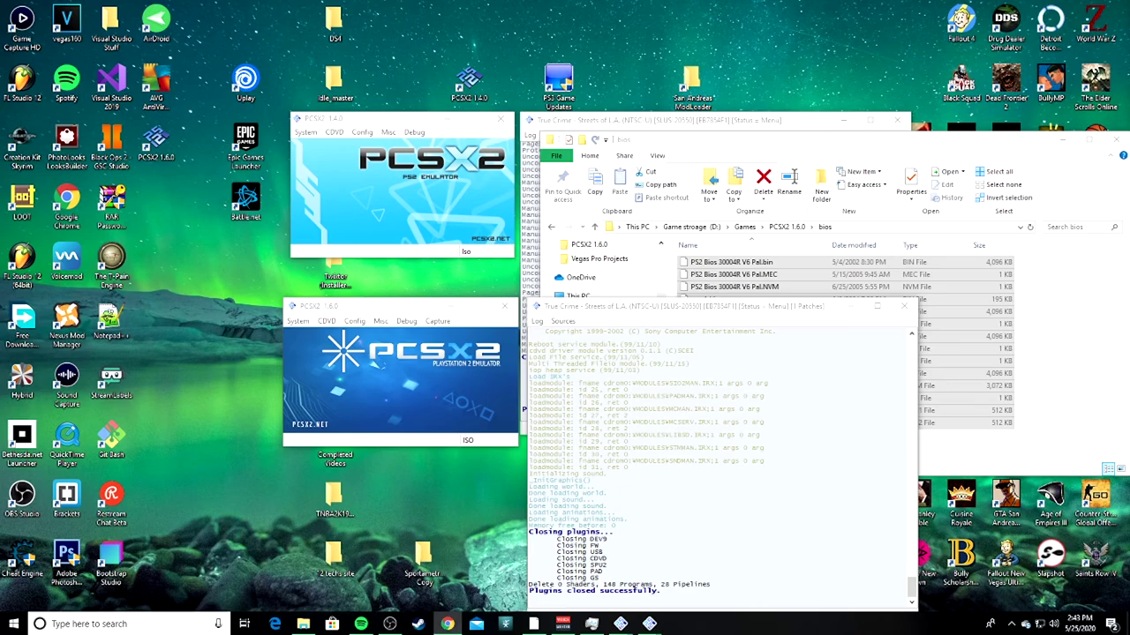
- Switch to Chrome and open the stable Windows releases category on the PCSX2 download page
{"action": "left_click", "coordinate": [447, 624]}
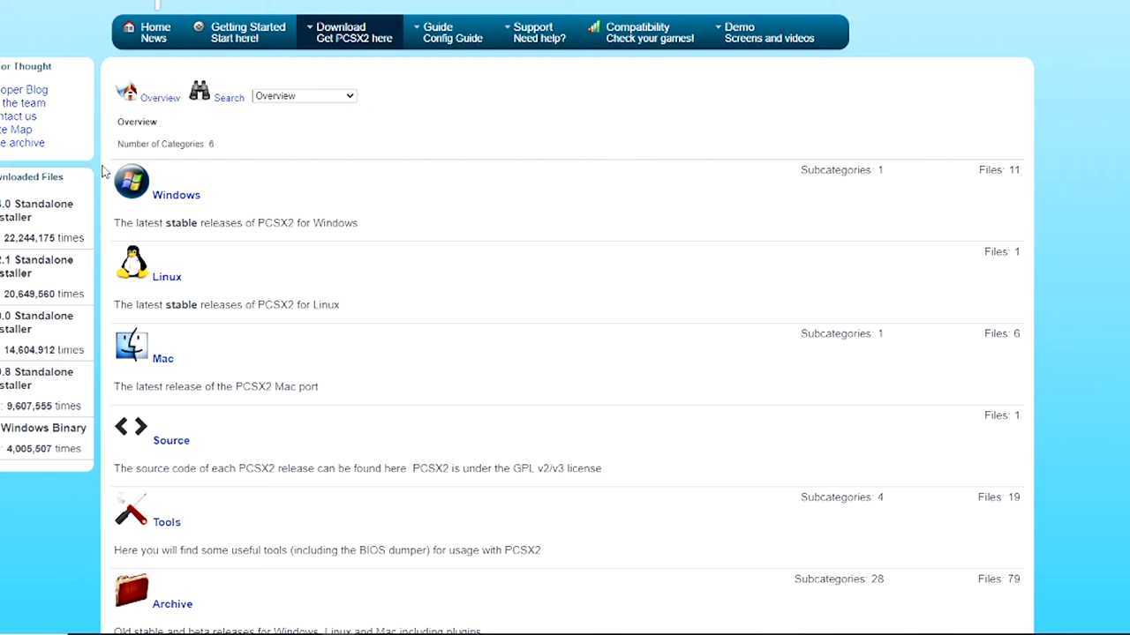
{"action": "left_click", "coordinate": [176, 195]}
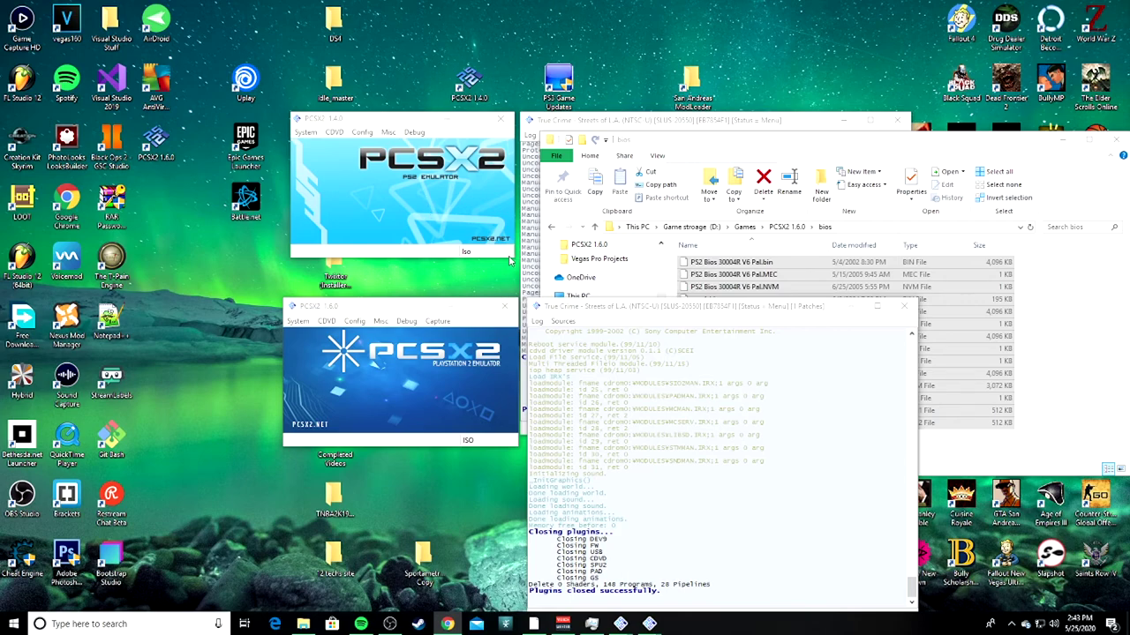
- Open a new File Explorer window, browse to Games 2 on Game Storage 2 (F:), and launch pcsx2-1.6.0-setup
{"action": "left_click", "coordinate": [302, 624]}
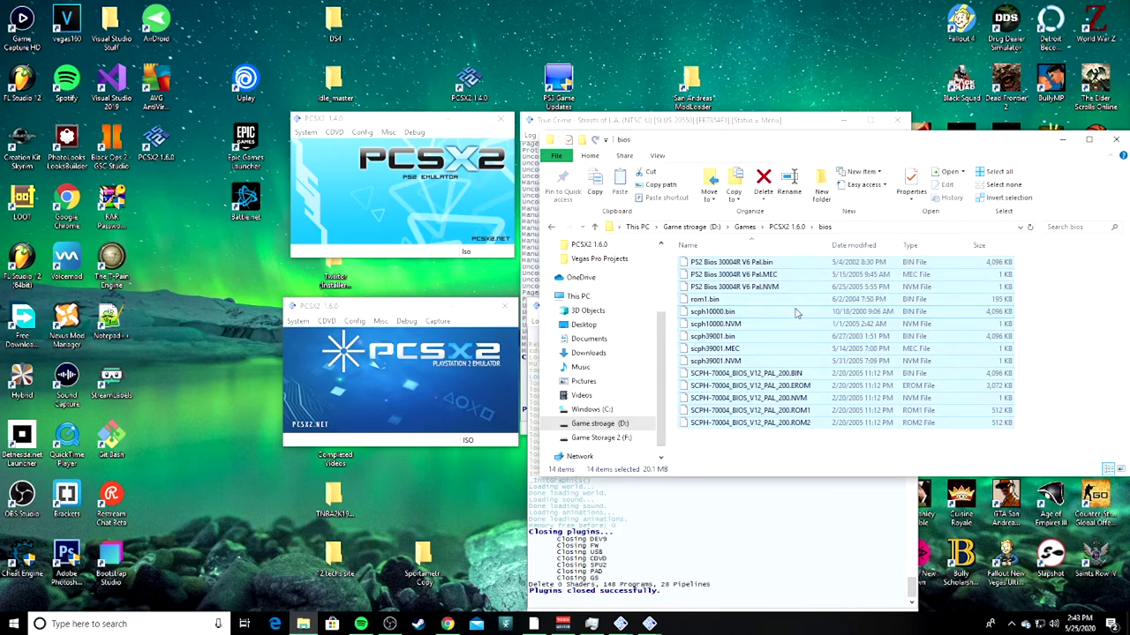
{"action": "right_click", "coordinate": [300, 624]}
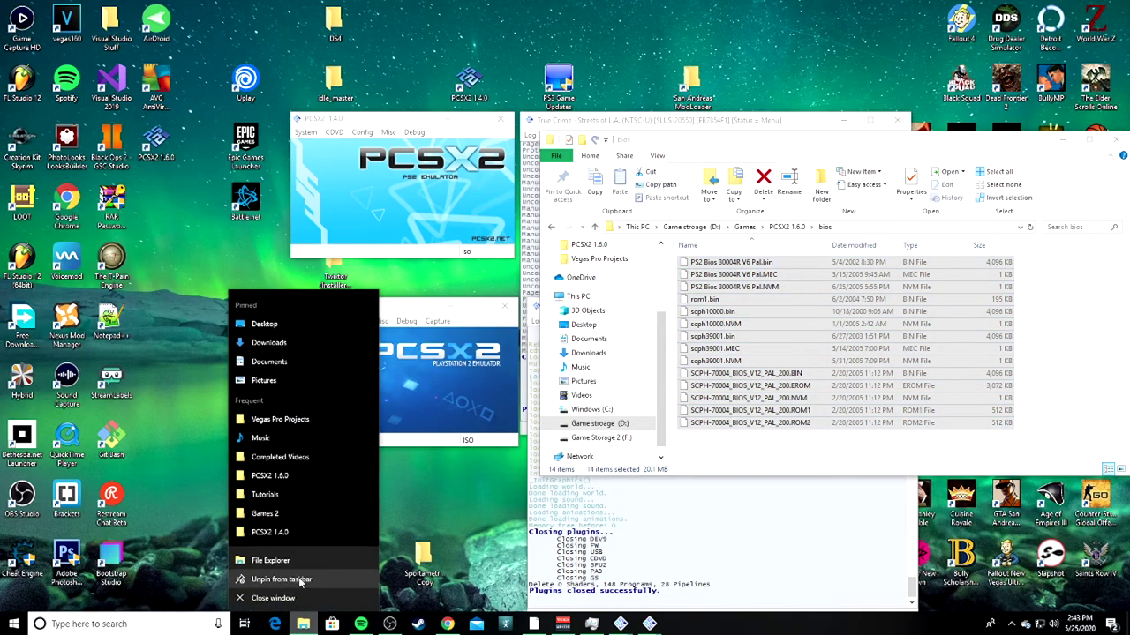
{"action": "left_click", "coordinate": [271, 562]}
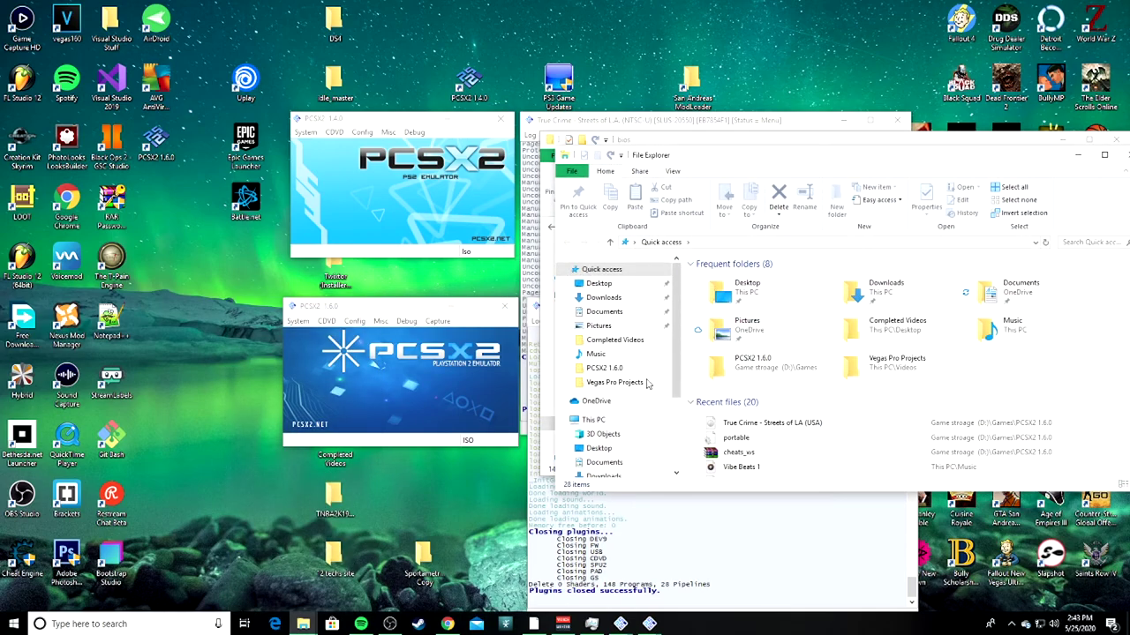
{"action": "left_click", "coordinate": [624, 423]}
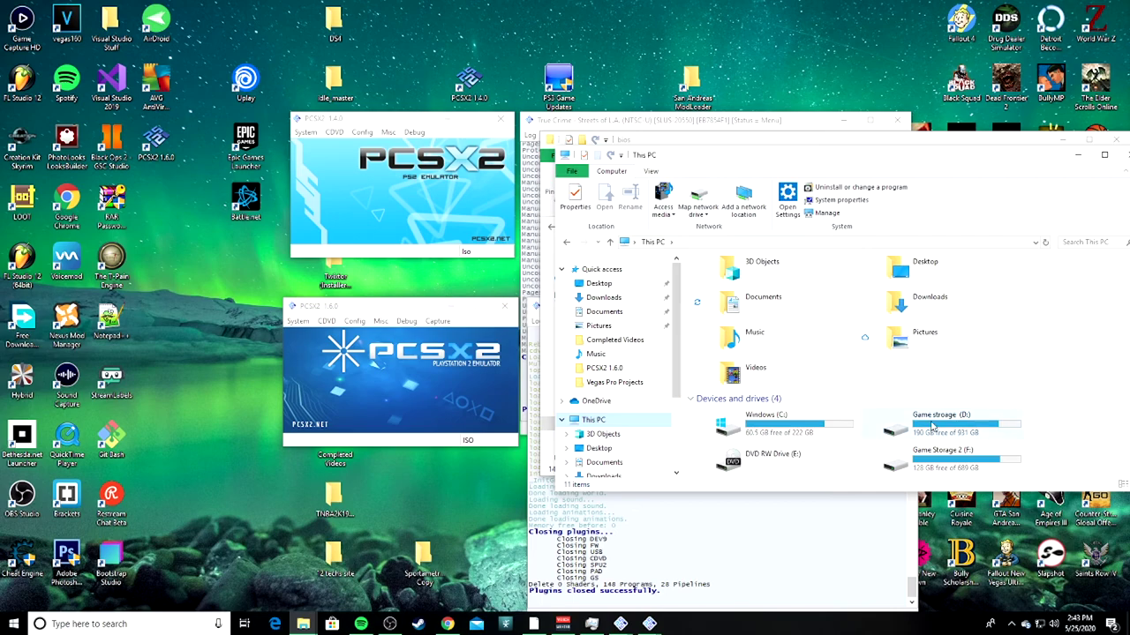
{"action": "double_click", "coordinate": [913, 420]}
{"action": "key", "text": "alt+Left"}
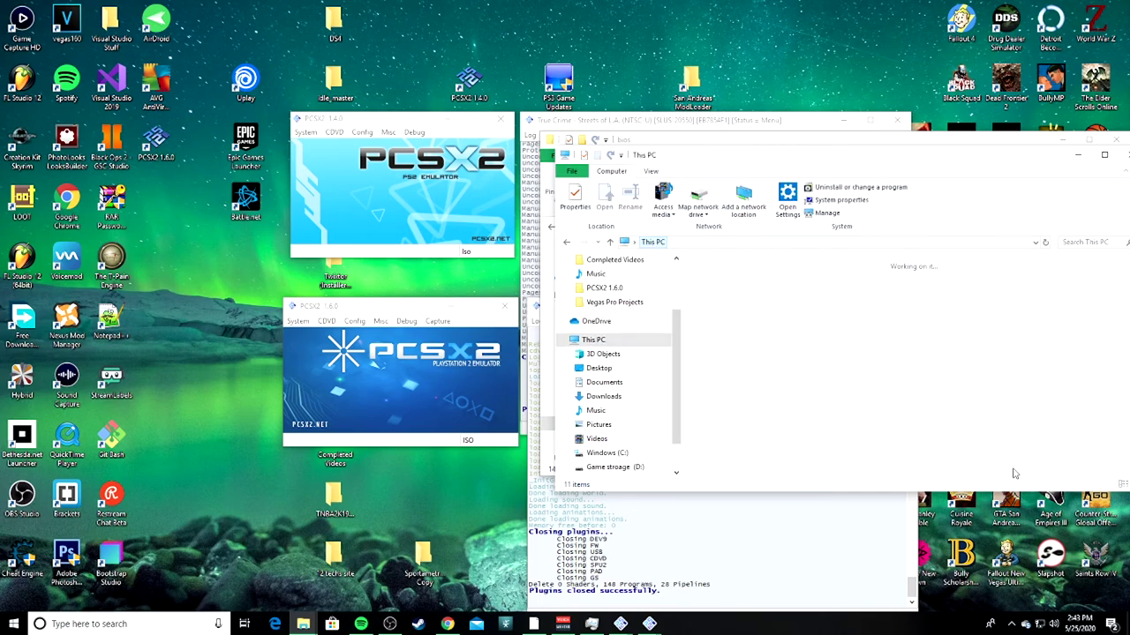
{"action": "double_click", "coordinate": [955, 473]}
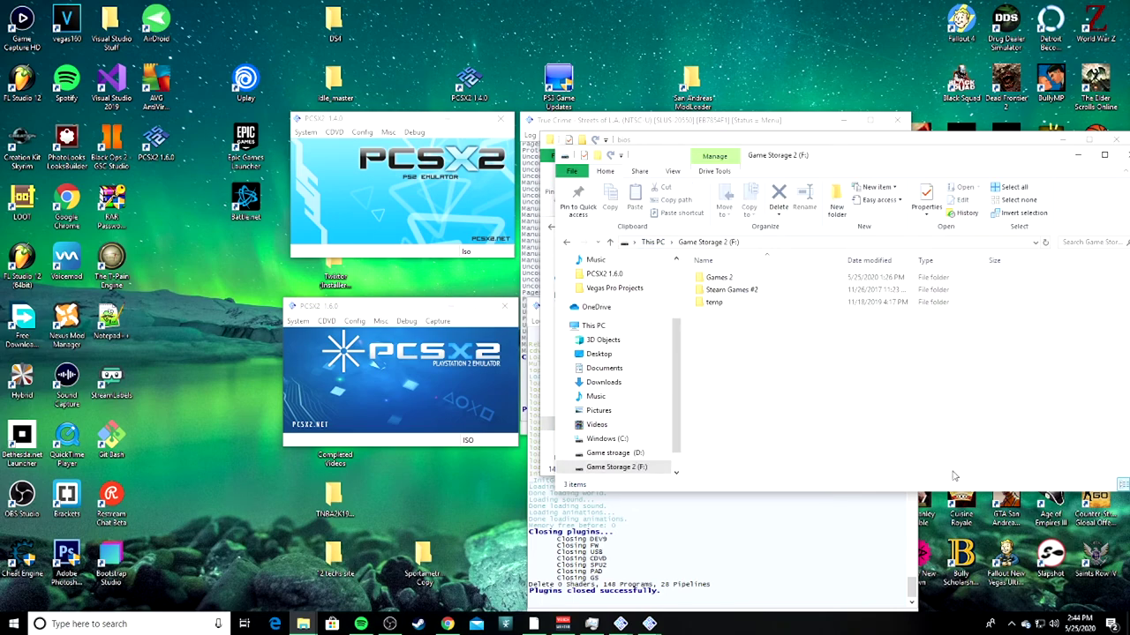
{"action": "double_click", "coordinate": [718, 277]}
{"action": "left_click", "coordinate": [750, 402]}
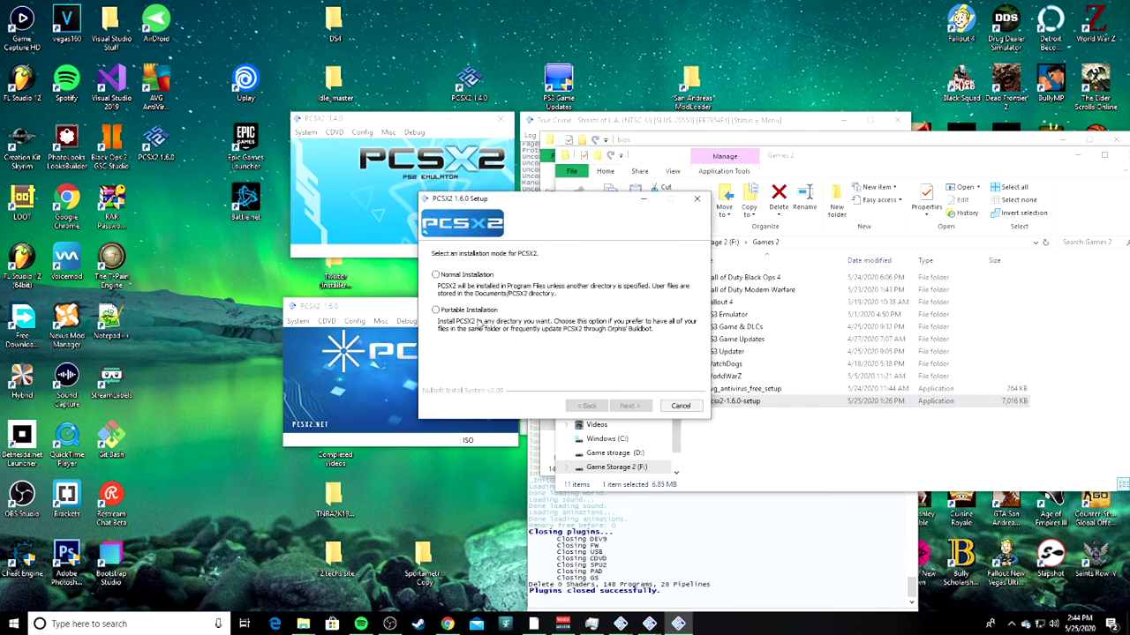
- Choose Portable Installation in the PCSX2 1.6.0 setup and accept the default components to reach the install location
{"action": "left_click", "coordinate": [481, 314]}
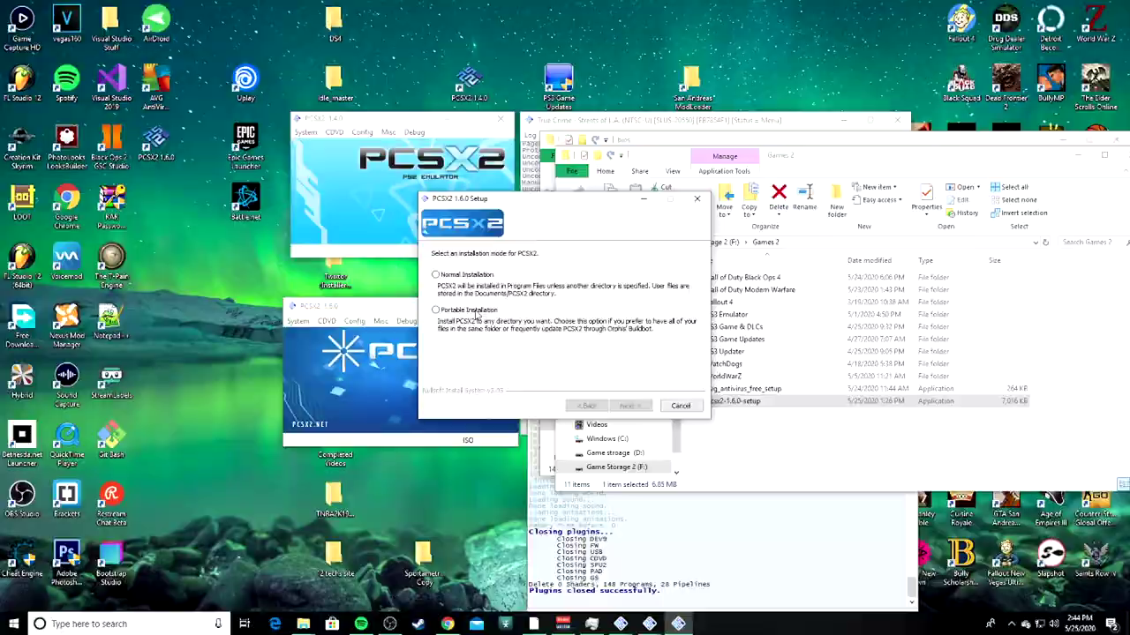
{"action": "left_click", "coordinate": [401, 247]}
{"action": "left_click", "coordinate": [415, 305]}
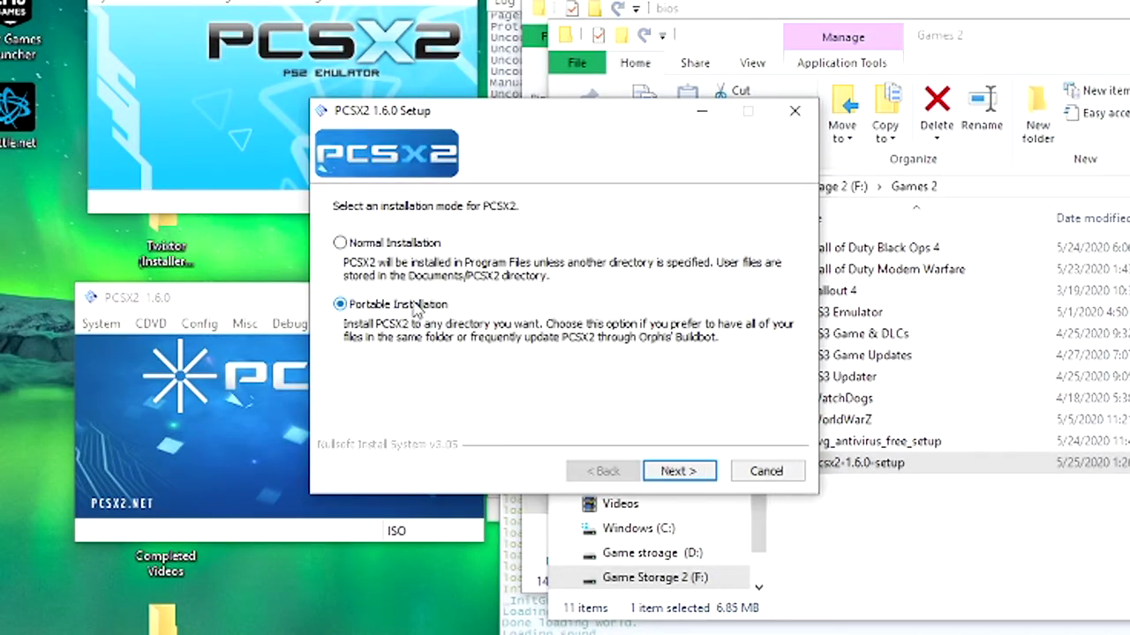
{"action": "left_click", "coordinate": [393, 244]}
{"action": "left_click", "coordinate": [409, 305]}
{"action": "left_click", "coordinate": [680, 470]}
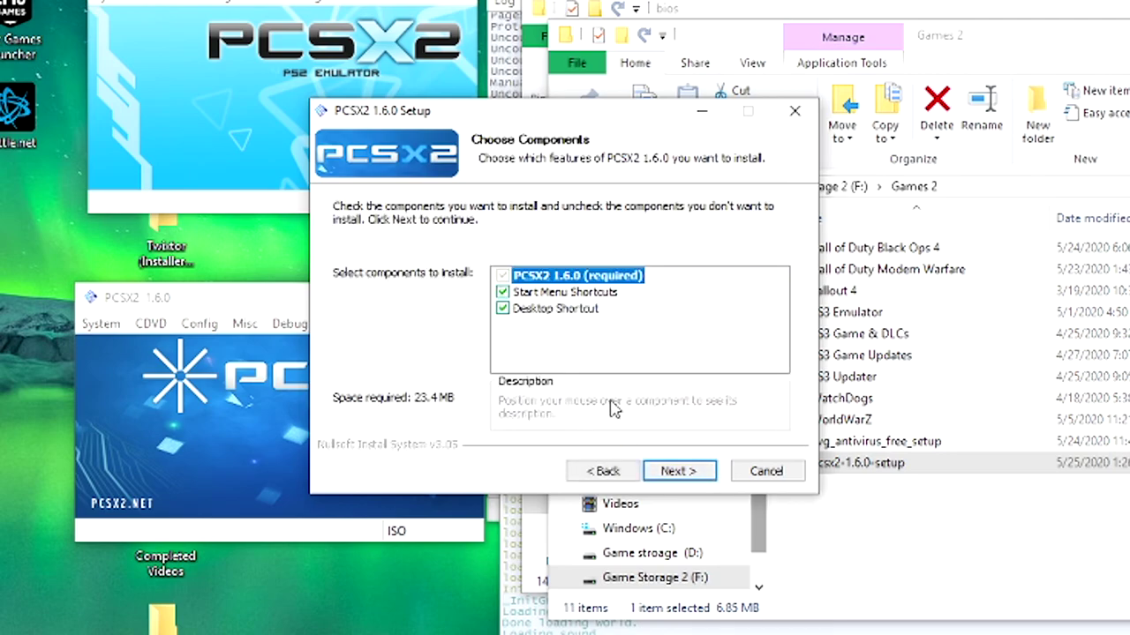
{"action": "left_click", "coordinate": [677, 471]}
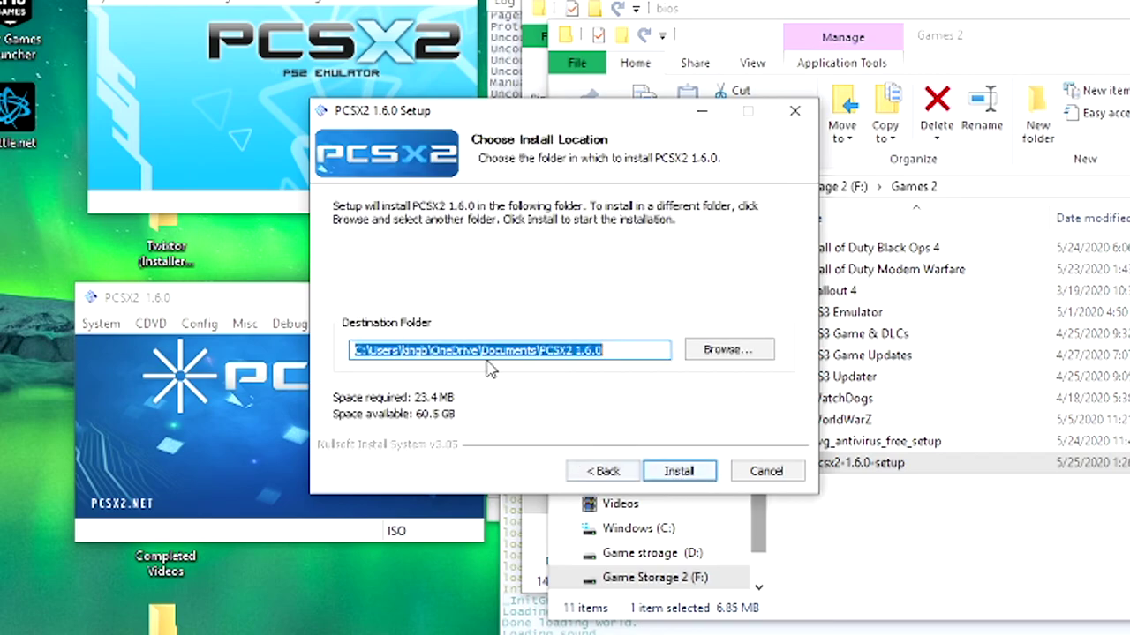
- View the available destination folders for the installation, and exit the PCSX2 1.6.0 setup without installing
{"action": "left_click", "coordinate": [735, 353]}
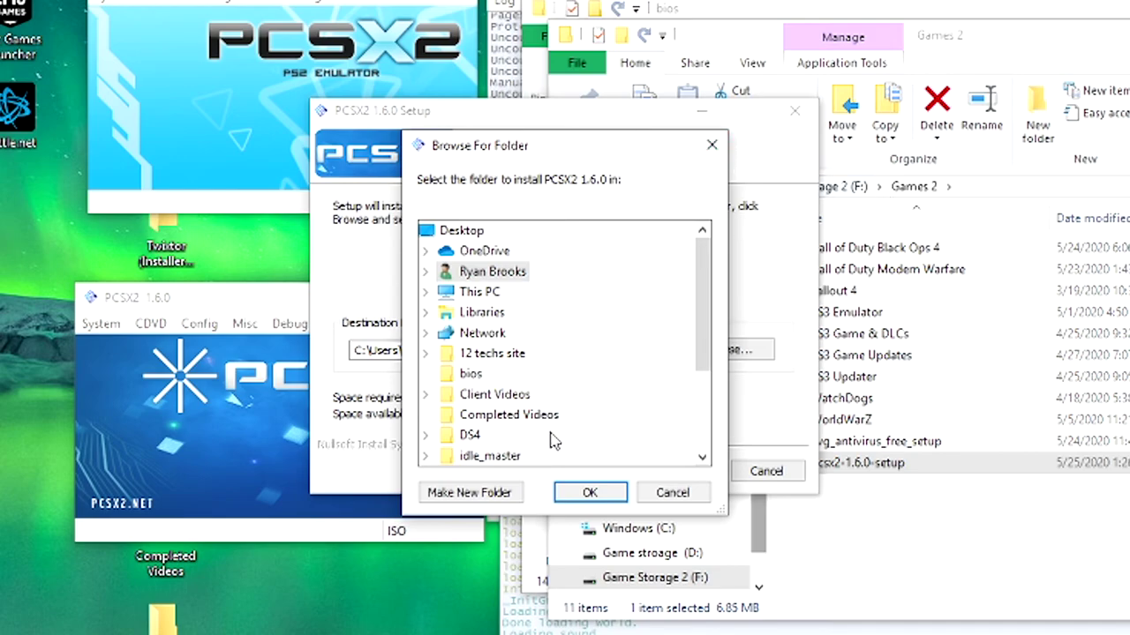
{"action": "left_click", "coordinate": [711, 145]}
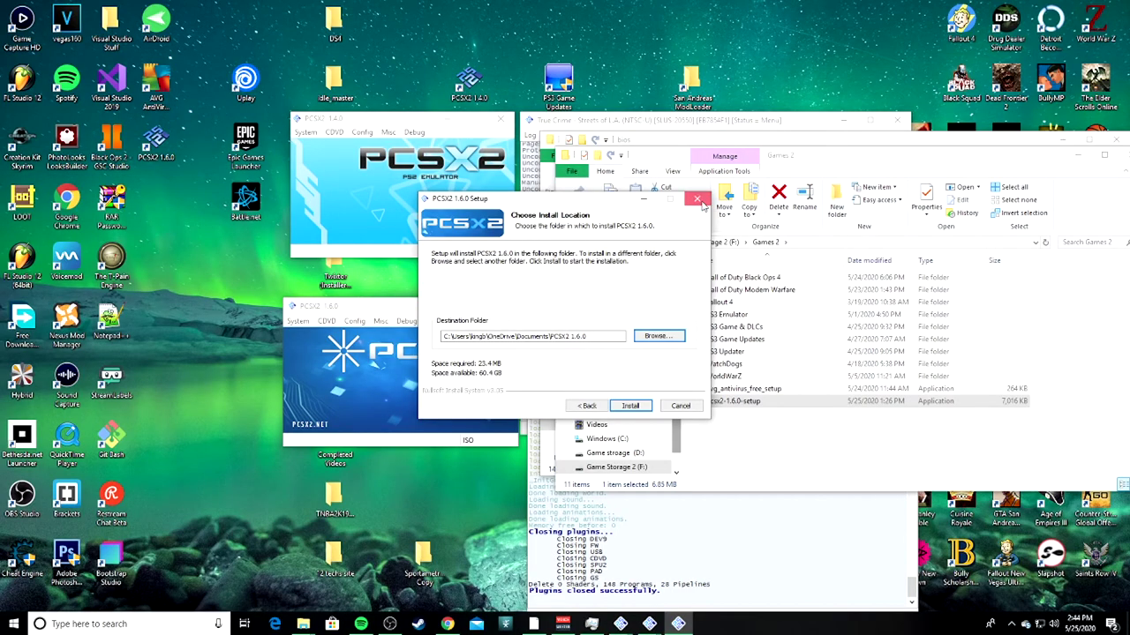
{"action": "left_click", "coordinate": [796, 113]}
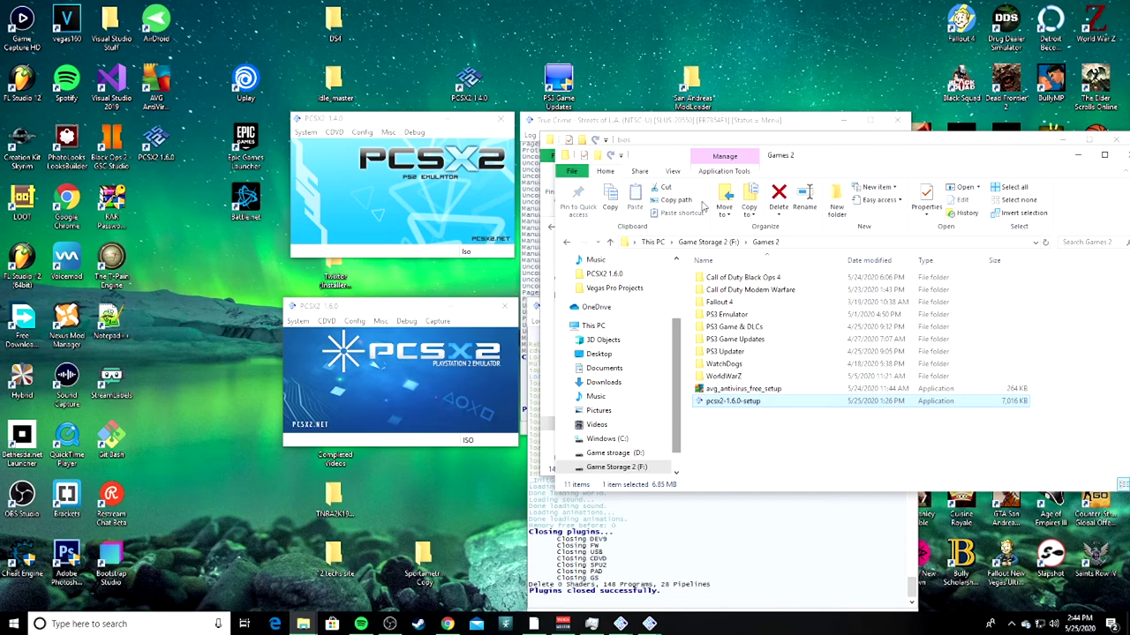
- Move the Games 2 window aside to show the BIOS files in the PCSX2 1.6.0 bios folder, and close Games 2
{"action": "left_click_drag", "start_coordinate": [889, 149], "coordinate": [864, 305]}
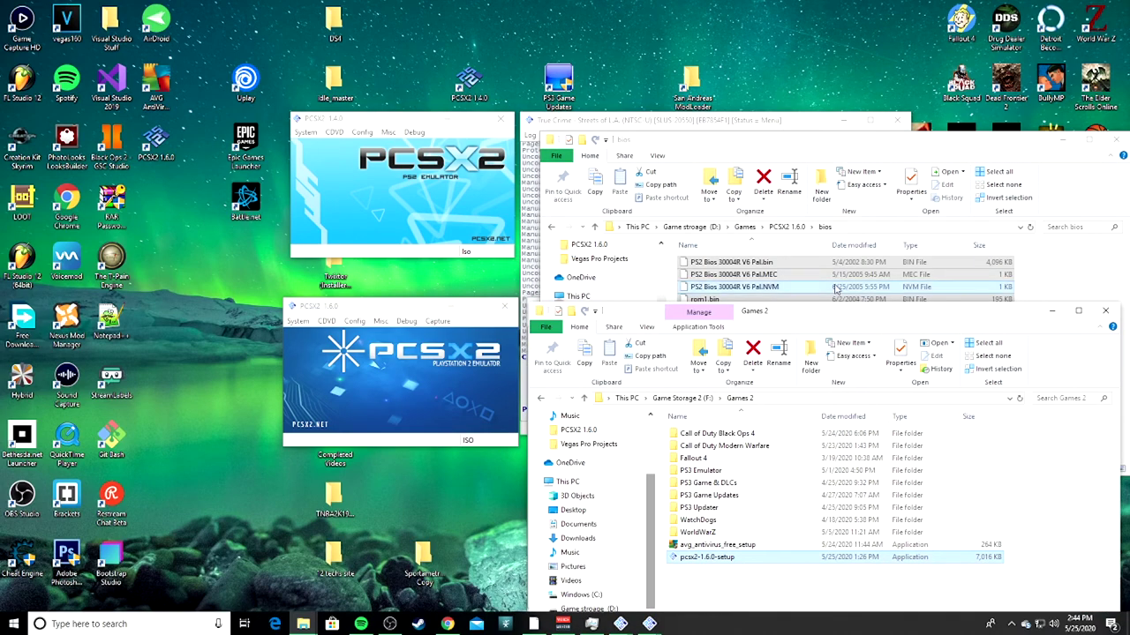
{"action": "left_click", "coordinate": [821, 140]}
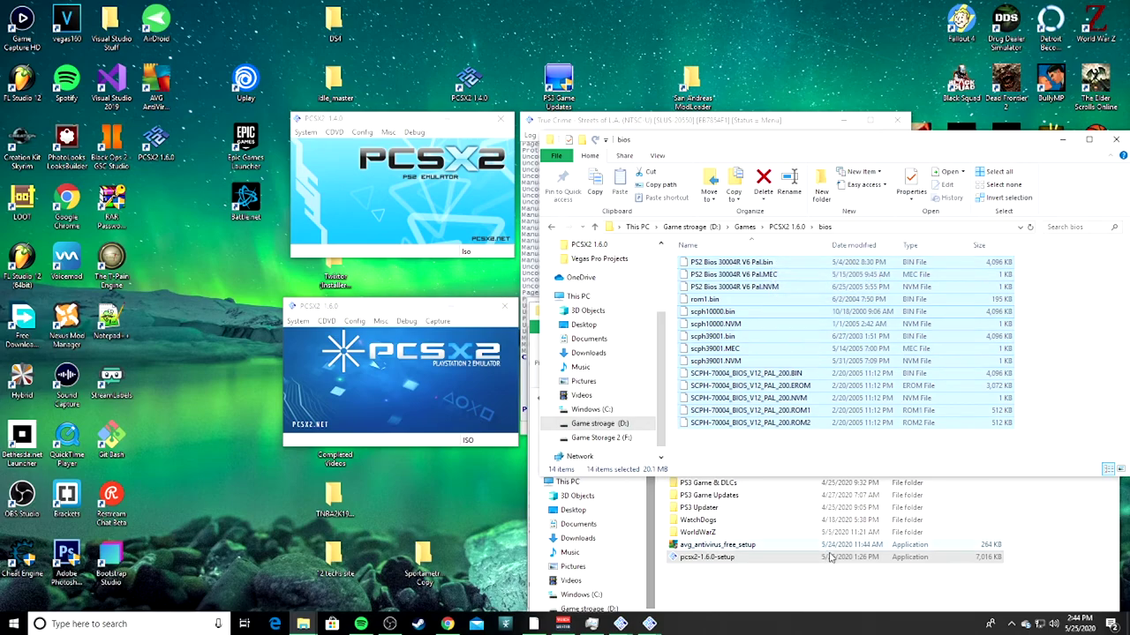
{"action": "left_click", "coordinate": [822, 597]}
{"action": "left_click", "coordinate": [1114, 311]}
- Open the video (GS) plugin settings of PCSX2 1.4.0 and view the available renderer options without changing them
{"action": "left_click", "coordinate": [535, 312]}
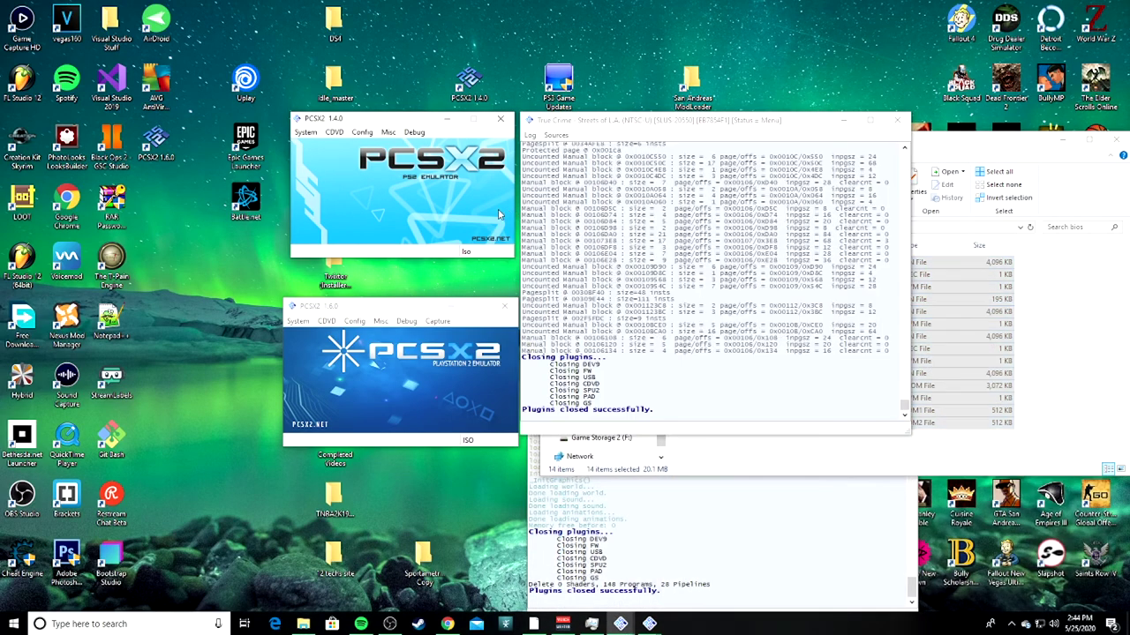
{"action": "left_click", "coordinate": [387, 133]}
{"action": "left_click", "coordinate": [386, 133]}
{"action": "left_click", "coordinate": [361, 132]}
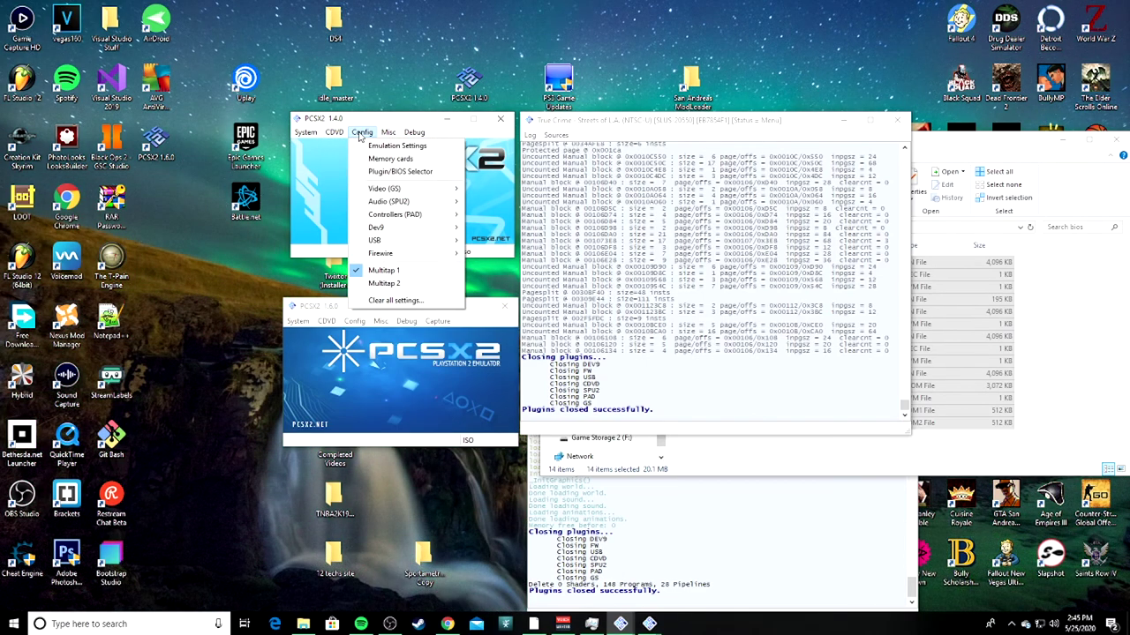
{"action": "mouse_move", "coordinate": [414, 188]}
{"action": "left_click", "coordinate": [511, 244]}
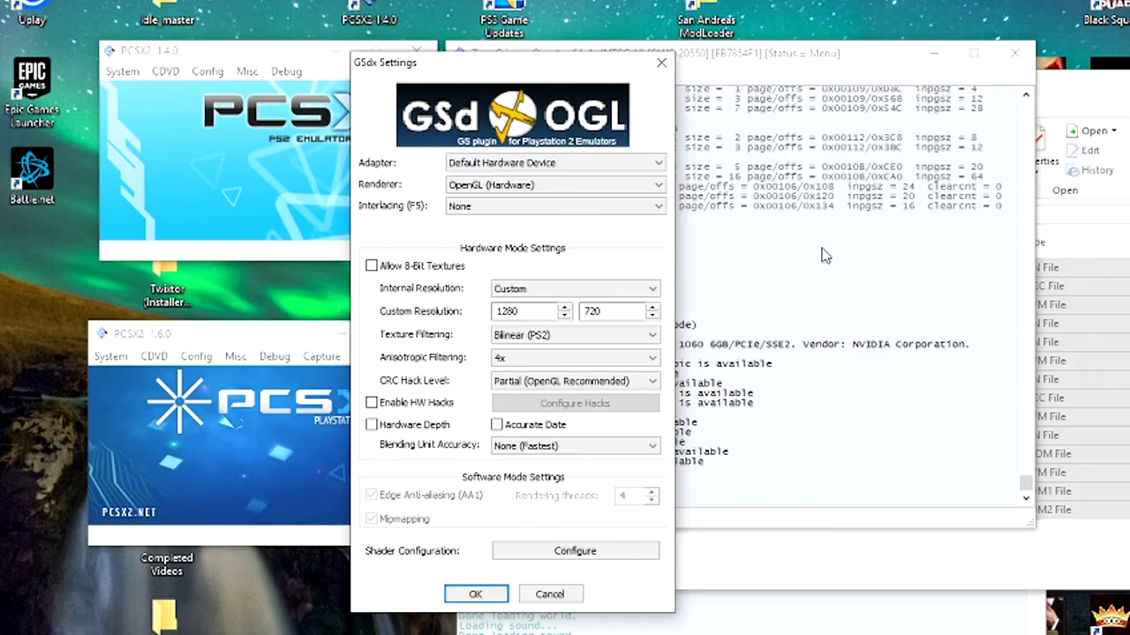
{"action": "left_click_drag", "start_coordinate": [530, 64], "coordinate": [688, 45]}
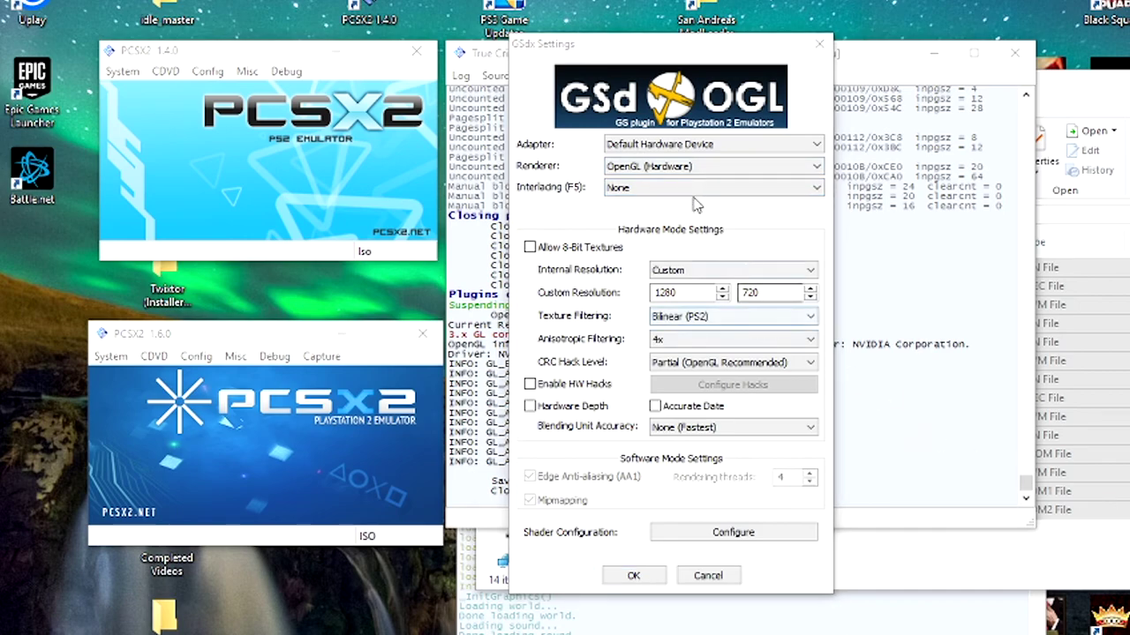
{"action": "left_click", "coordinate": [706, 166]}
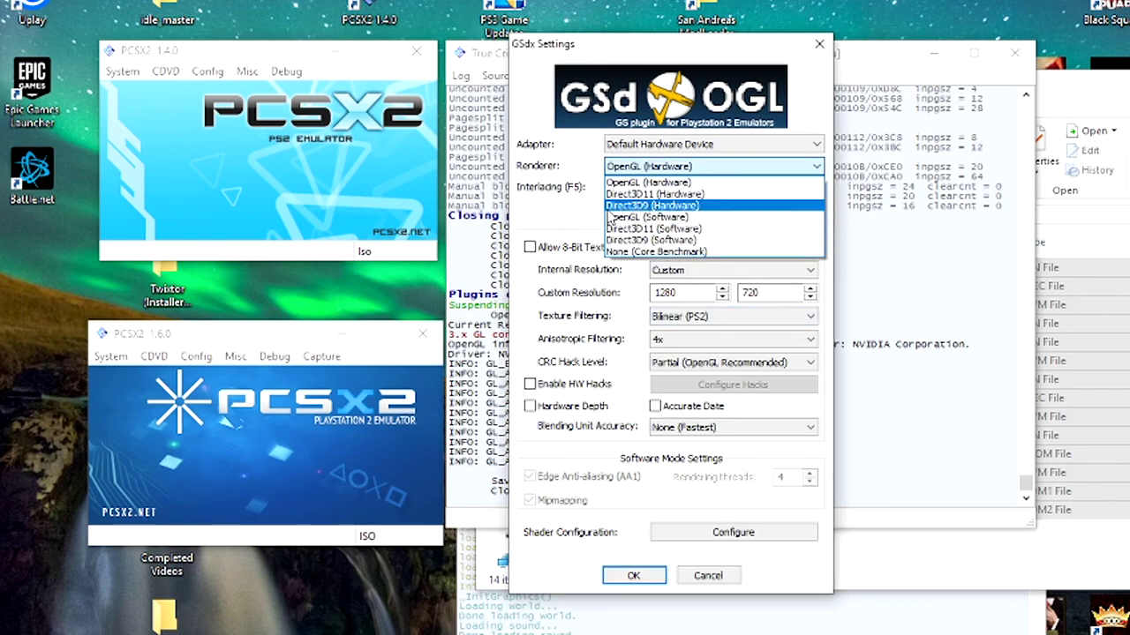
{"action": "left_click", "coordinate": [591, 208]}
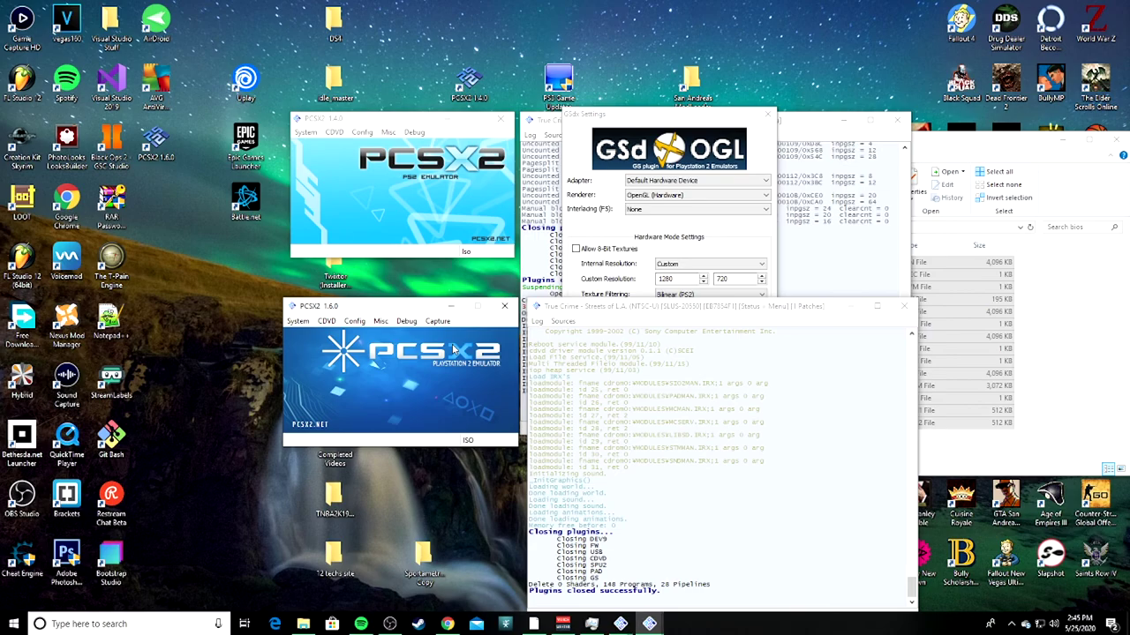
- Open the video (GS) plugin settings of PCSX2 1.6.0 and place them side by side with the 1.4.0 settings
{"action": "left_click", "coordinate": [358, 323]}
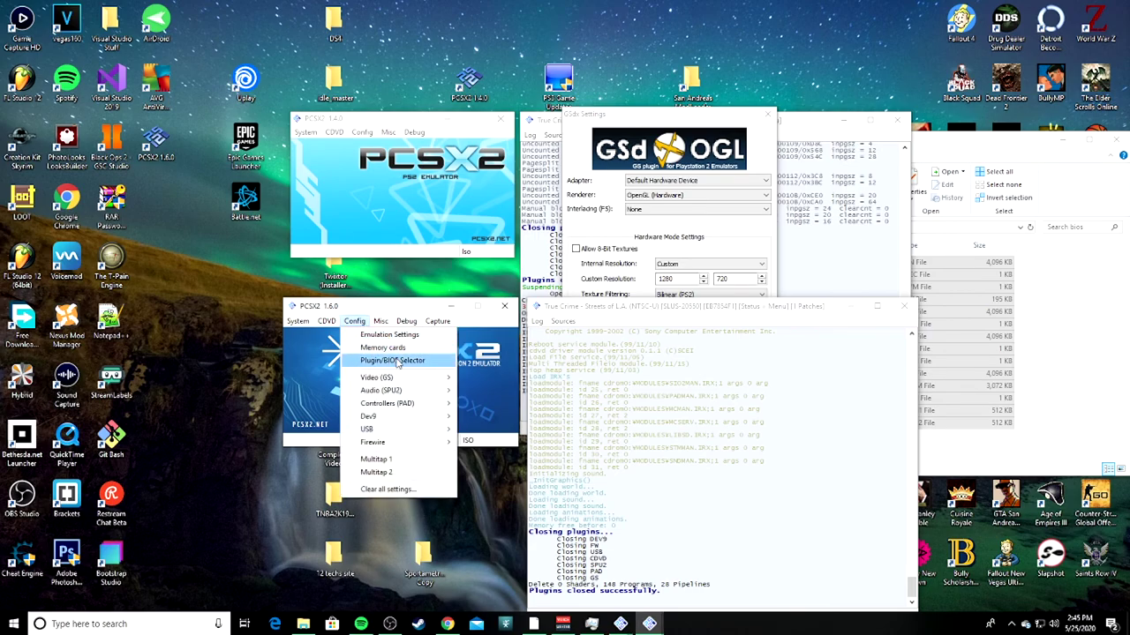
{"action": "mouse_move", "coordinate": [388, 377]}
{"action": "left_click", "coordinate": [512, 425]}
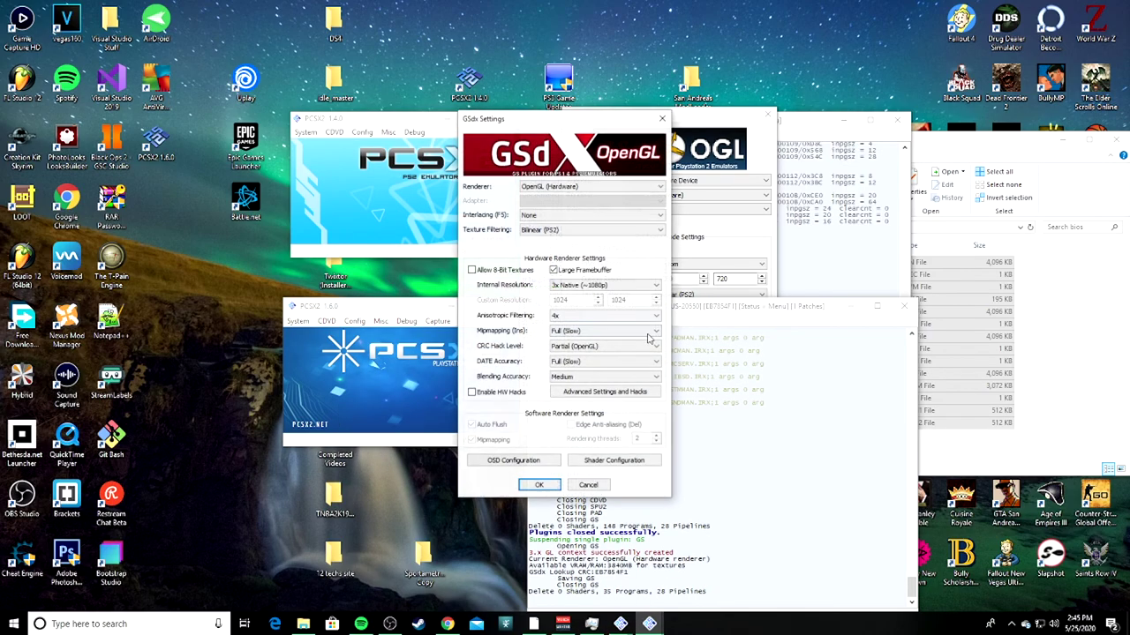
{"action": "left_click_drag", "start_coordinate": [581, 118], "coordinate": [448, 110]}
{"action": "left_click", "coordinate": [649, 121]}
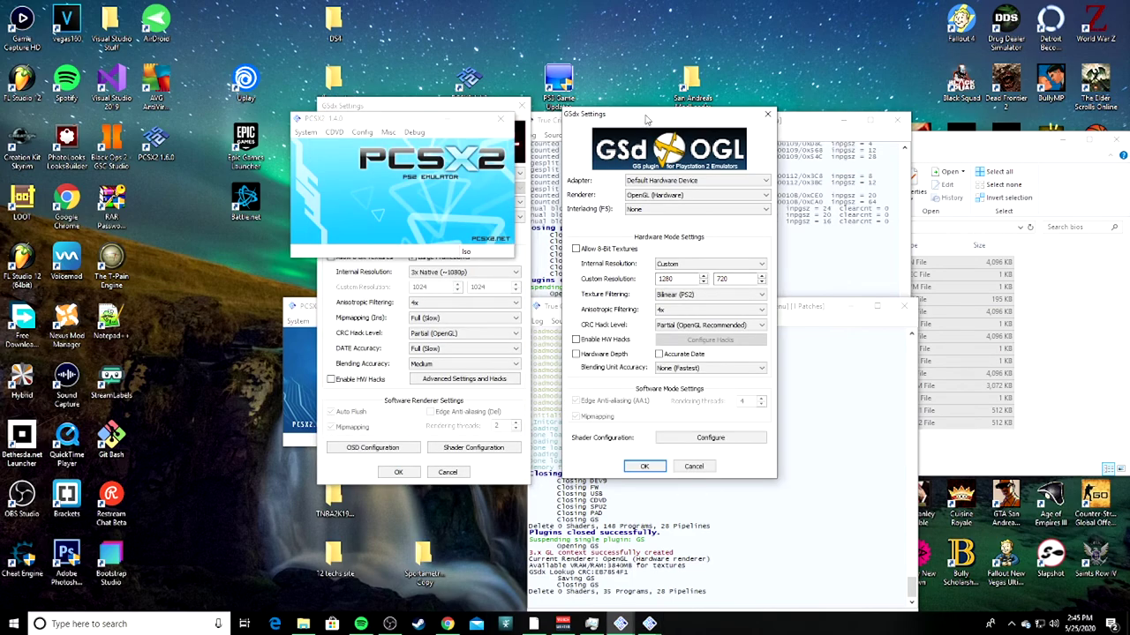
{"action": "left_click_drag", "start_coordinate": [649, 121], "coordinate": [690, 105]}
- Compare the hardware renderer settings in the PCSX2 1.6.0 and 1.4.0 GSdx dialogs
{"action": "left_click", "coordinate": [433, 429]}
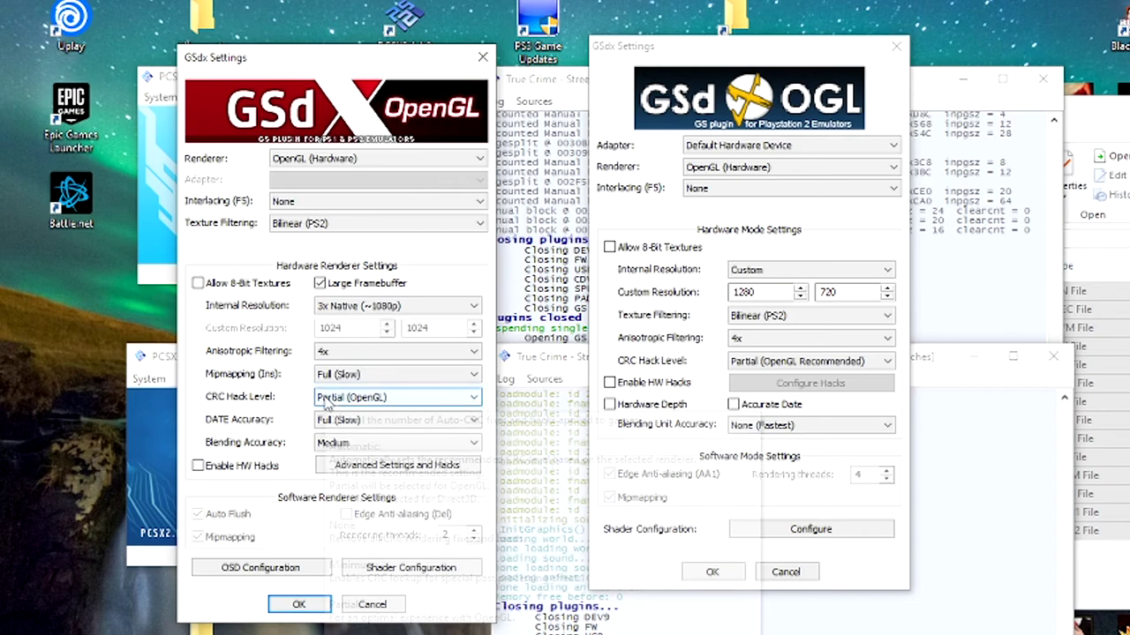
{"action": "left_click", "coordinate": [703, 69]}
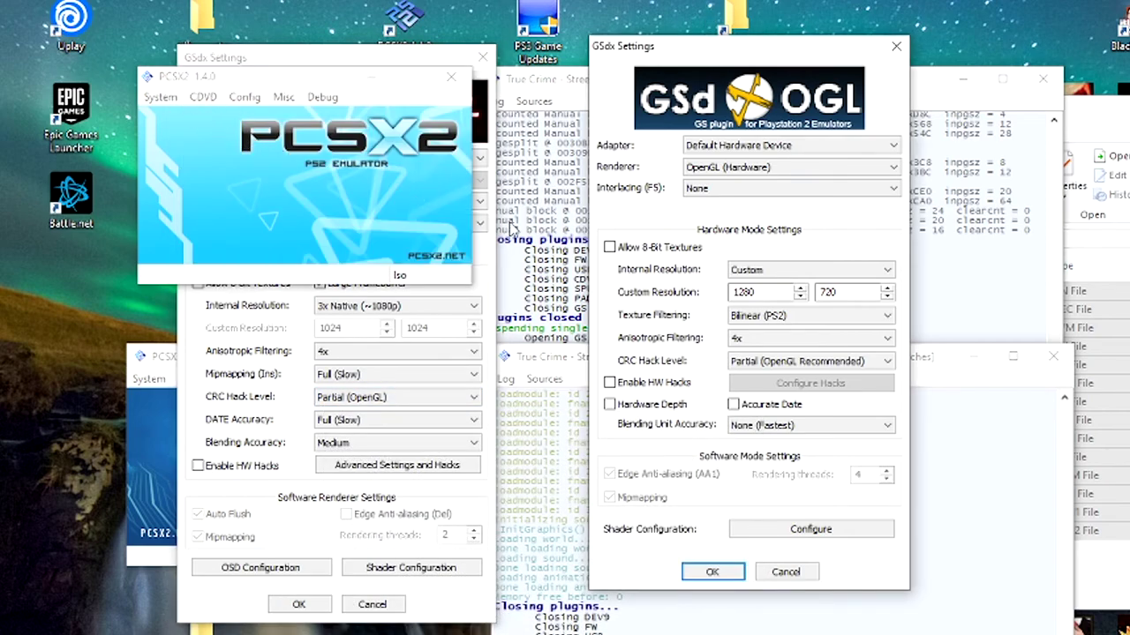
{"action": "left_click", "coordinate": [292, 526]}
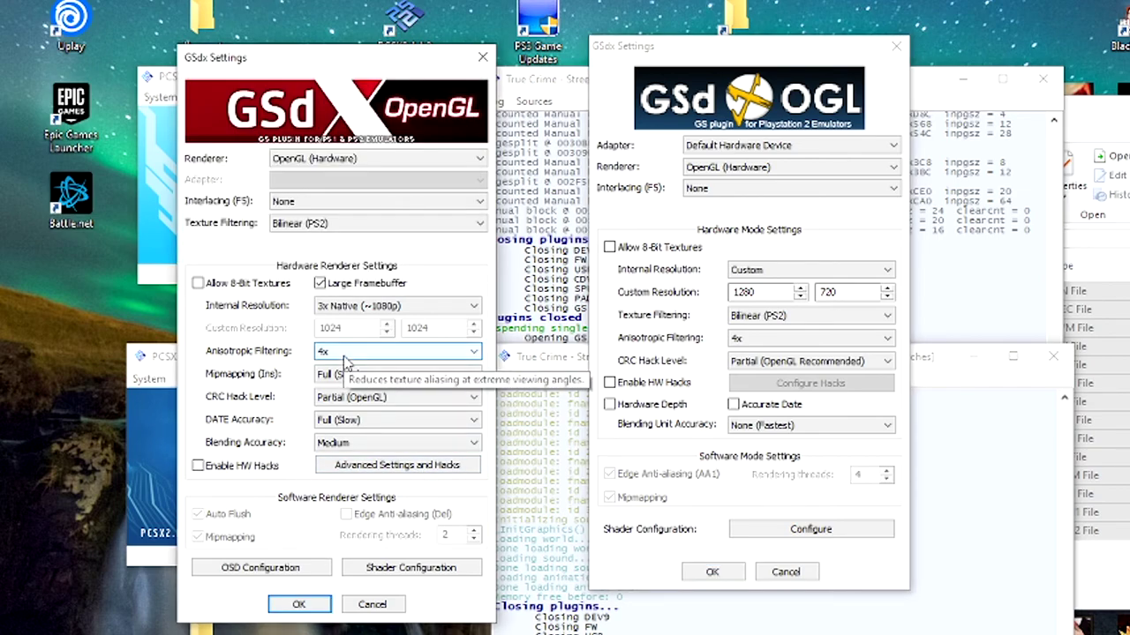
{"action": "left_click", "coordinate": [693, 399]}
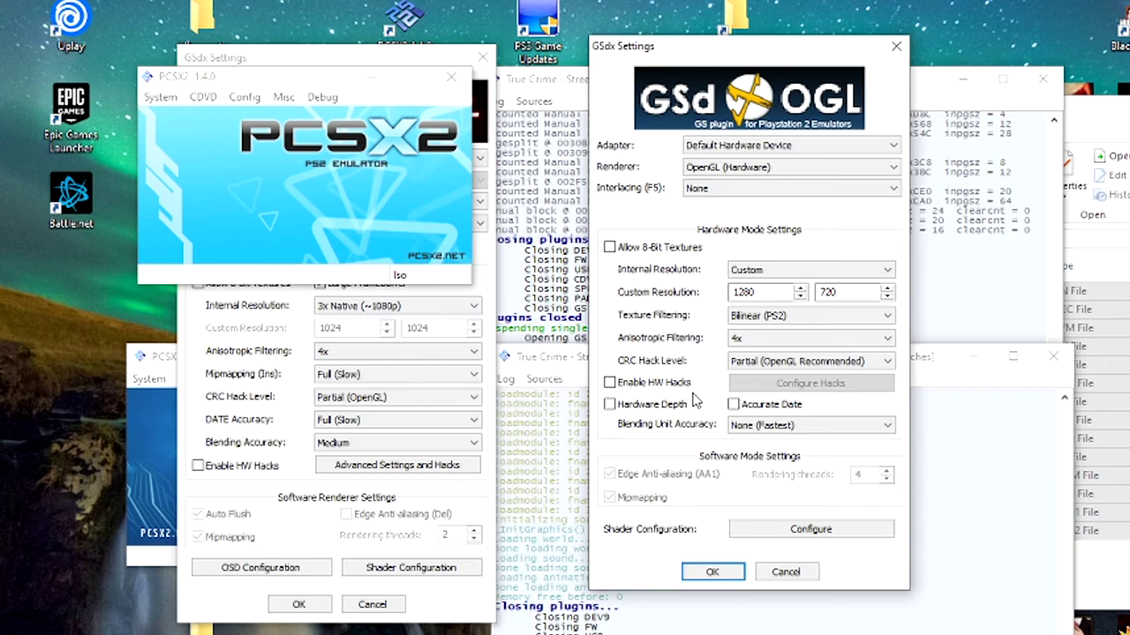
{"action": "left_click", "coordinate": [281, 501]}
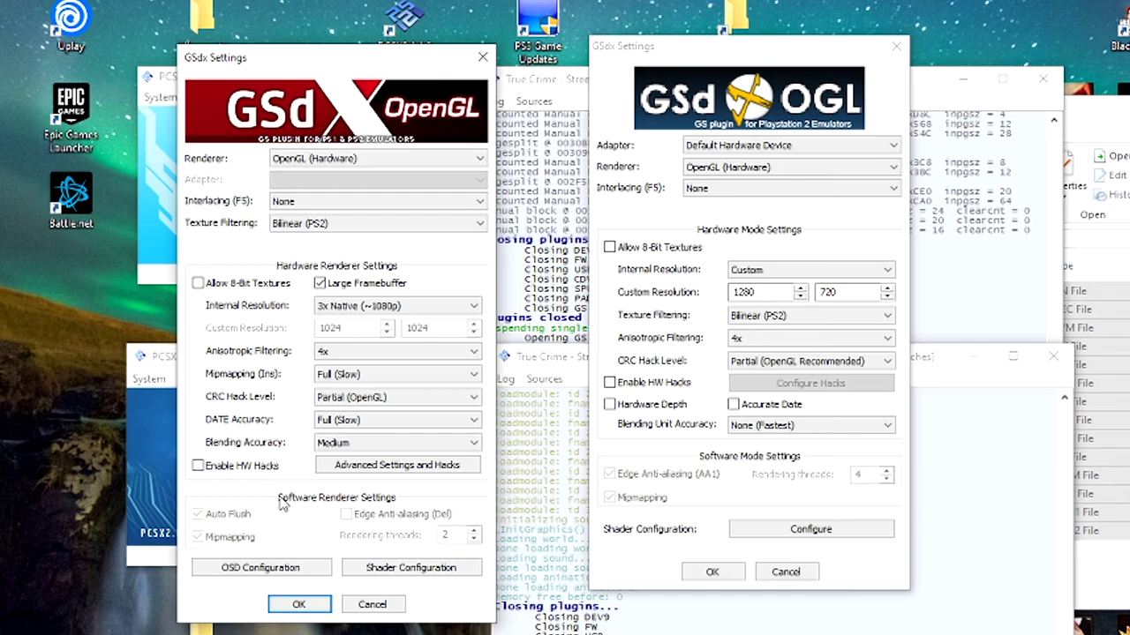
- Close the GSdx settings of both PCSX2 versions without applying any changes
{"action": "left_click", "coordinate": [662, 248]}
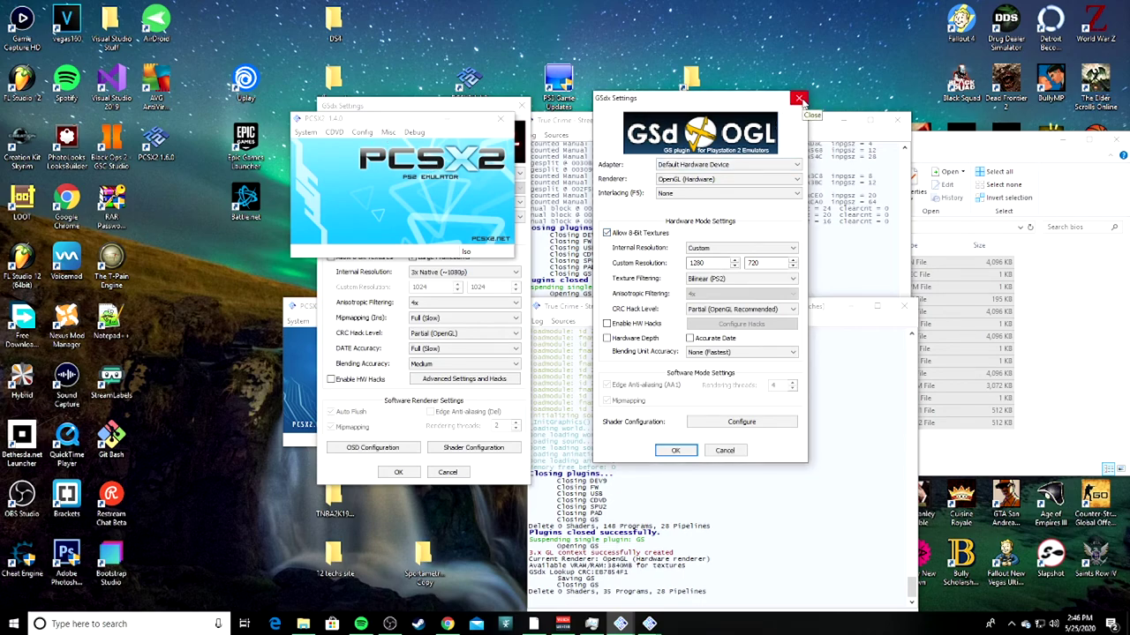
{"action": "left_click", "coordinate": [799, 98]}
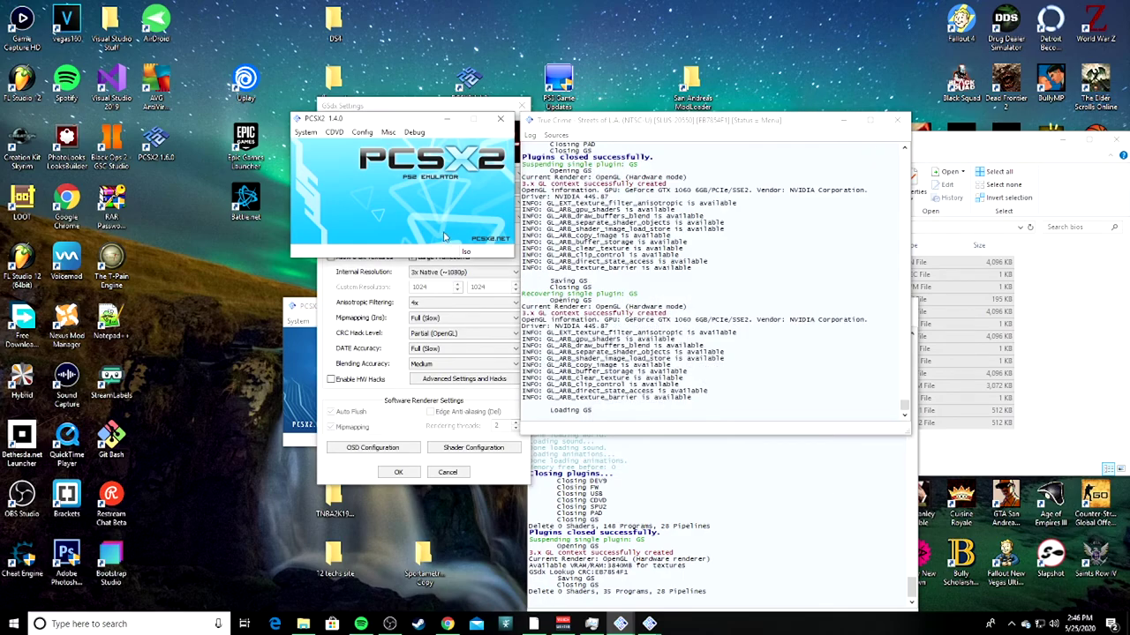
{"action": "left_click", "coordinate": [420, 433]}
{"action": "left_click", "coordinate": [520, 105]}
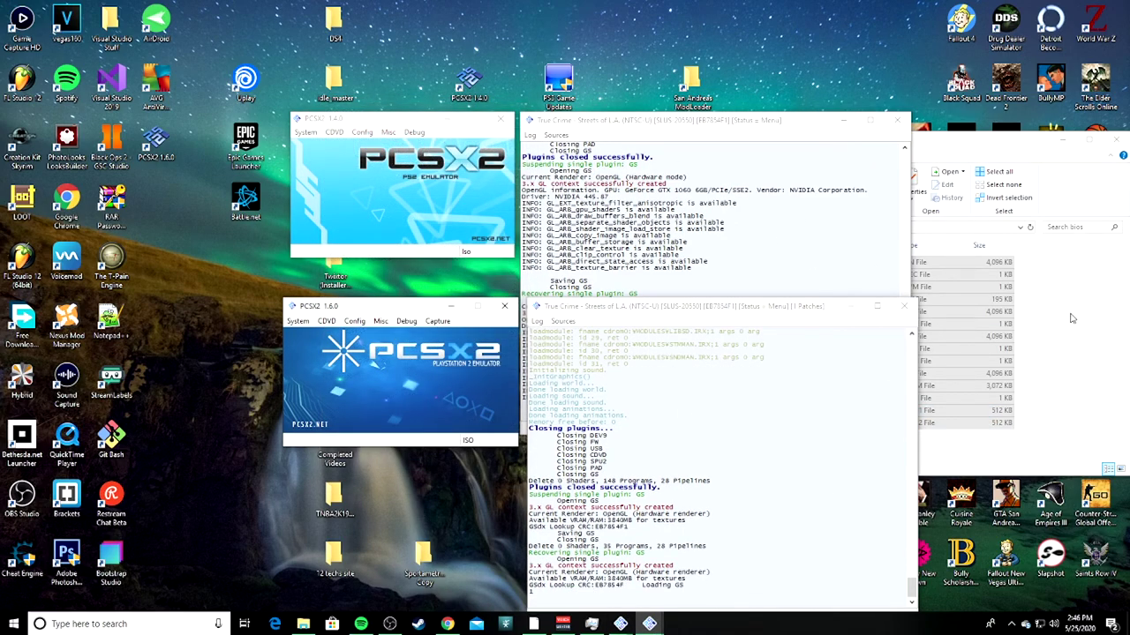
- Compare the contents of the bios folders of PCSX2 1.4.0 and PCSX2 1.6.0 in File Explorer
{"action": "left_click", "coordinate": [1048, 416]}
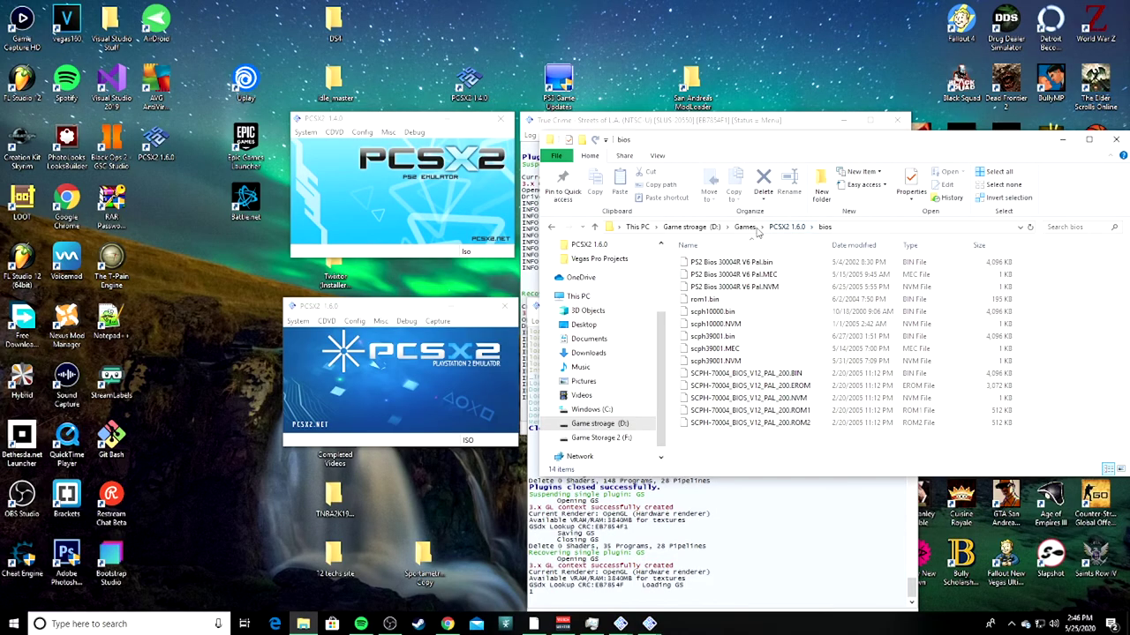
{"action": "left_click", "coordinate": [468, 150]}
{"action": "double_click", "coordinate": [729, 411]}
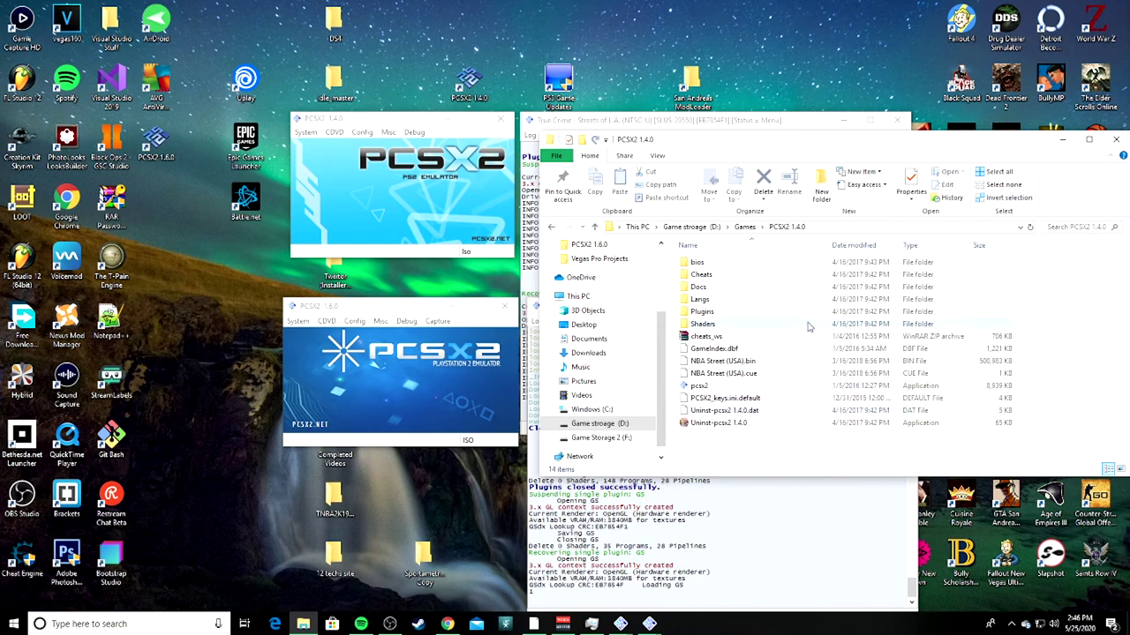
{"action": "double_click", "coordinate": [715, 263]}
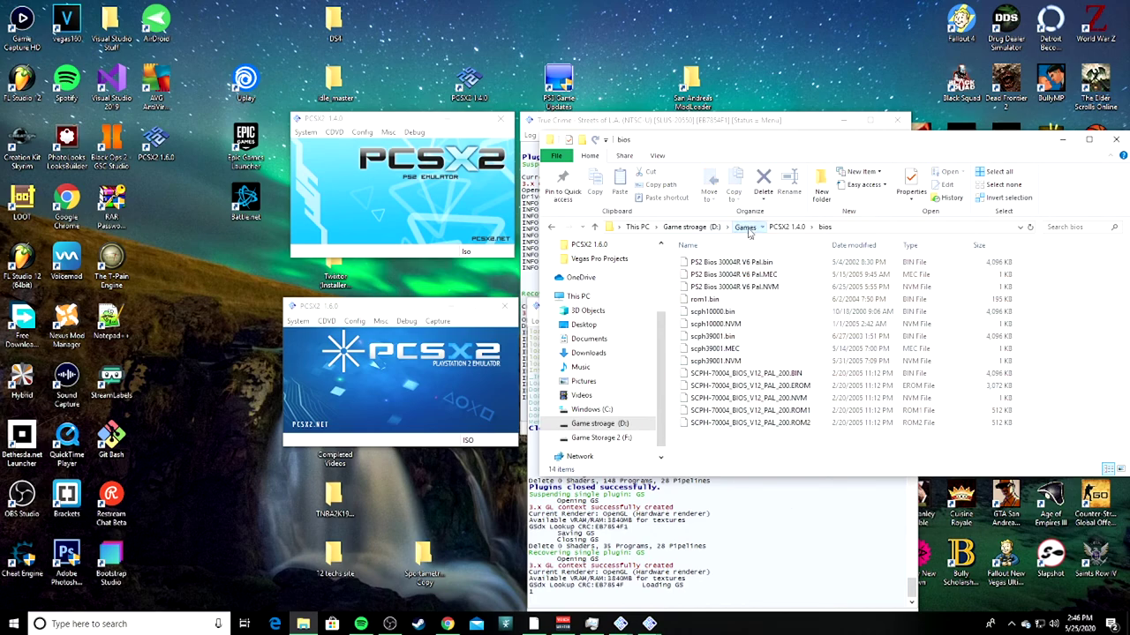
{"action": "left_click", "coordinate": [744, 227]}
{"action": "double_click", "coordinate": [729, 425]}
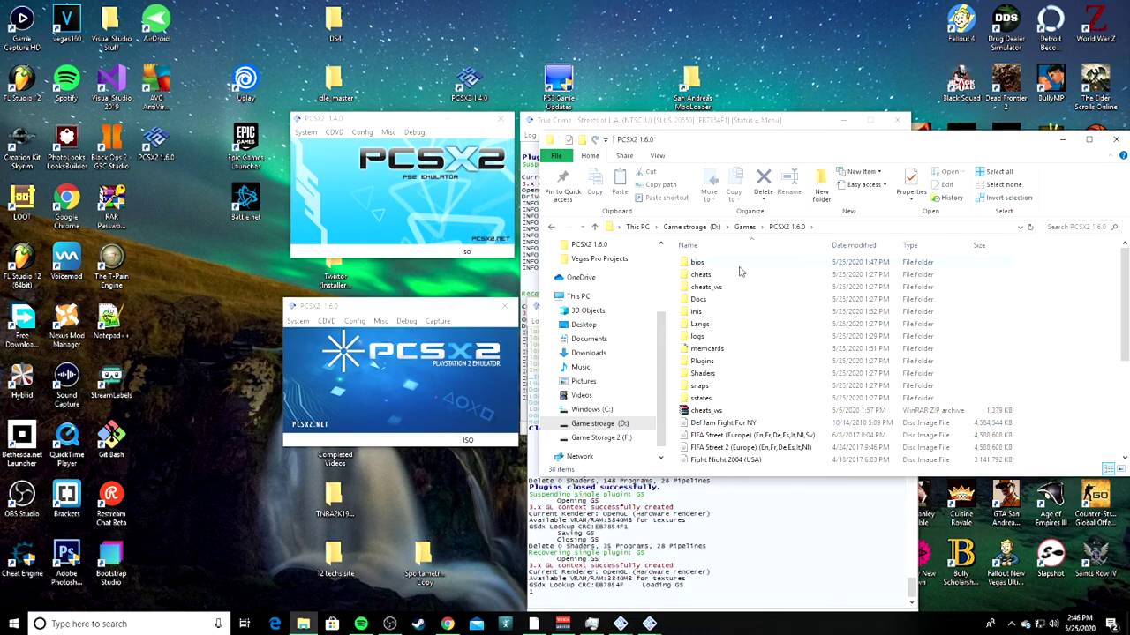
{"action": "double_click", "coordinate": [744, 262]}
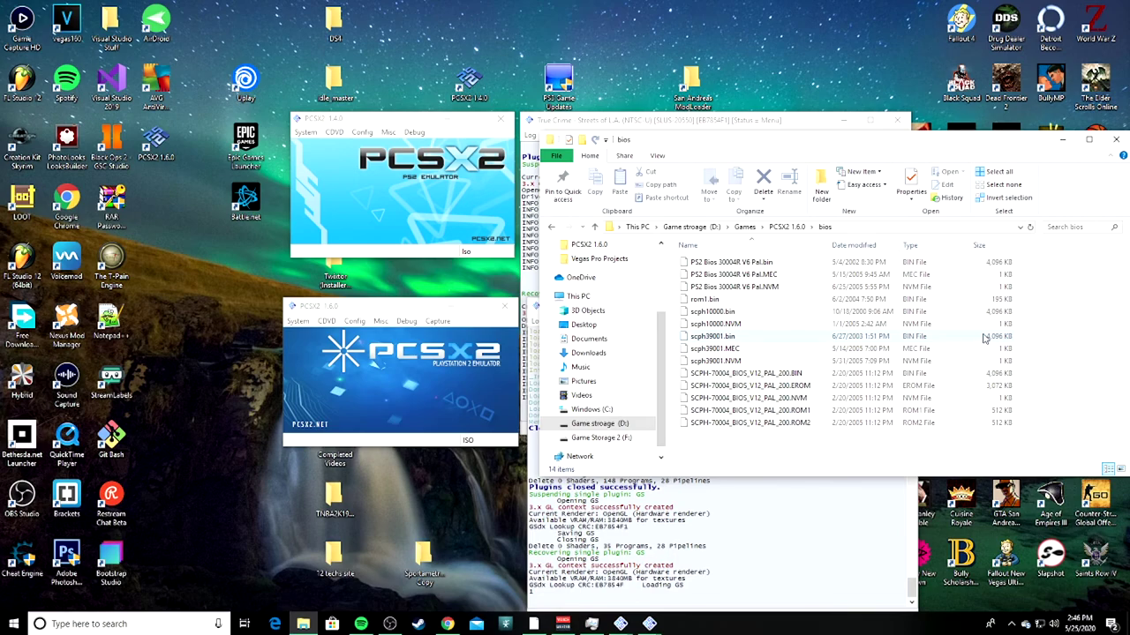
{"action": "left_click", "coordinate": [434, 405]}
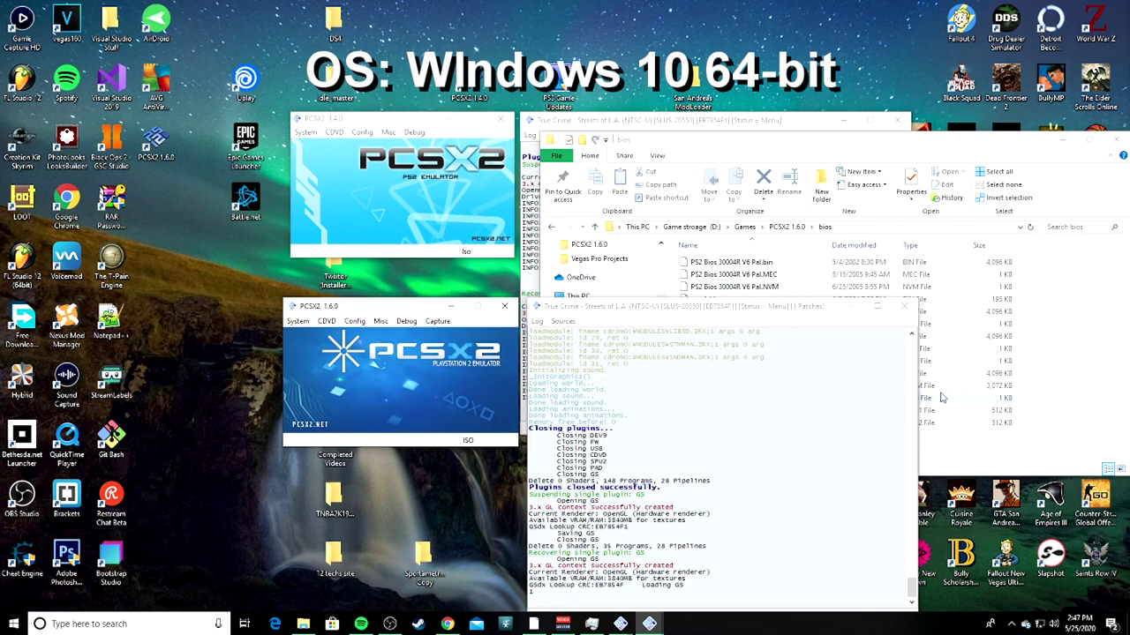
- Copy the True Crime - Streets of LA (USA) disc image from the PCSX2 1.6.0 folder into the PCSX2 1.4.0 folder
{"action": "left_click", "coordinate": [1065, 407]}
{"action": "left_click", "coordinate": [746, 228]}
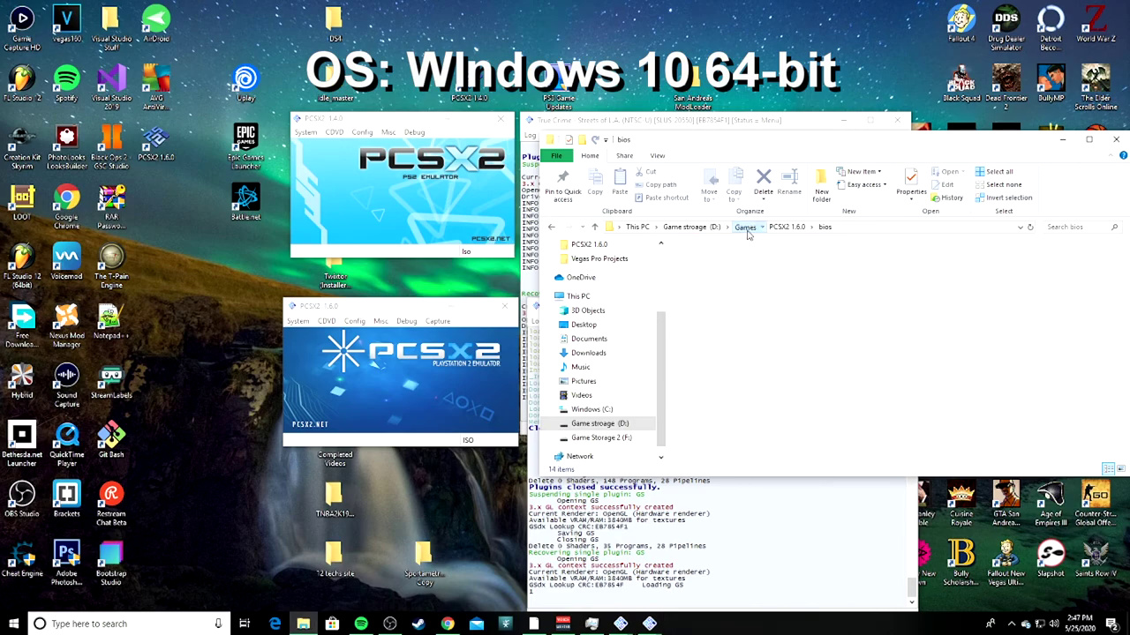
{"action": "double_click", "coordinate": [735, 423]}
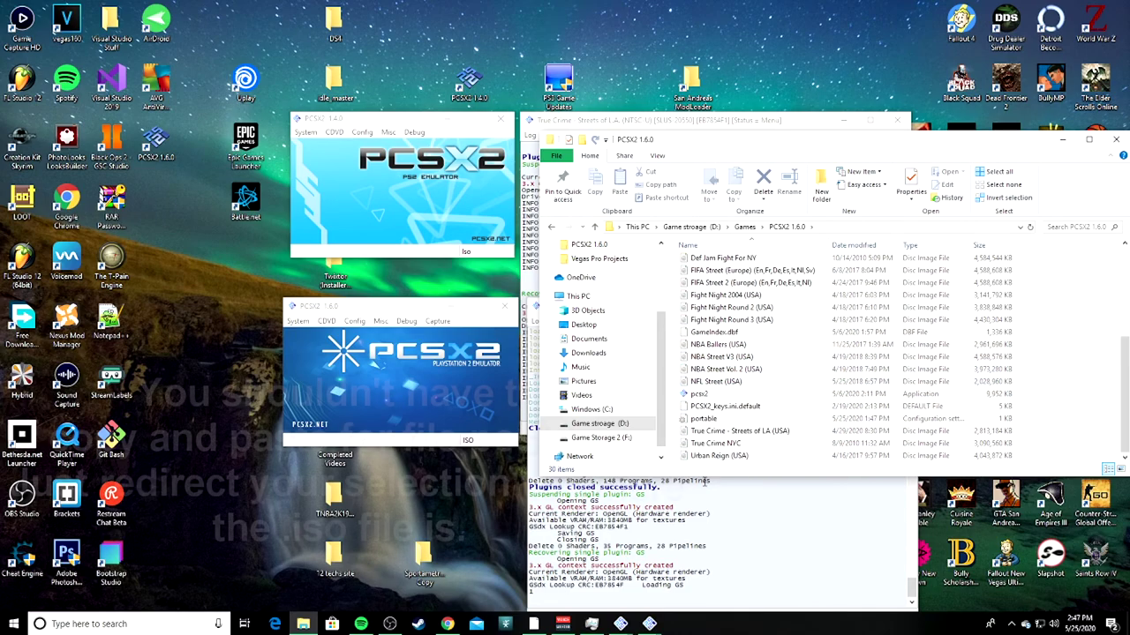
{"action": "right_click", "coordinate": [755, 430]}
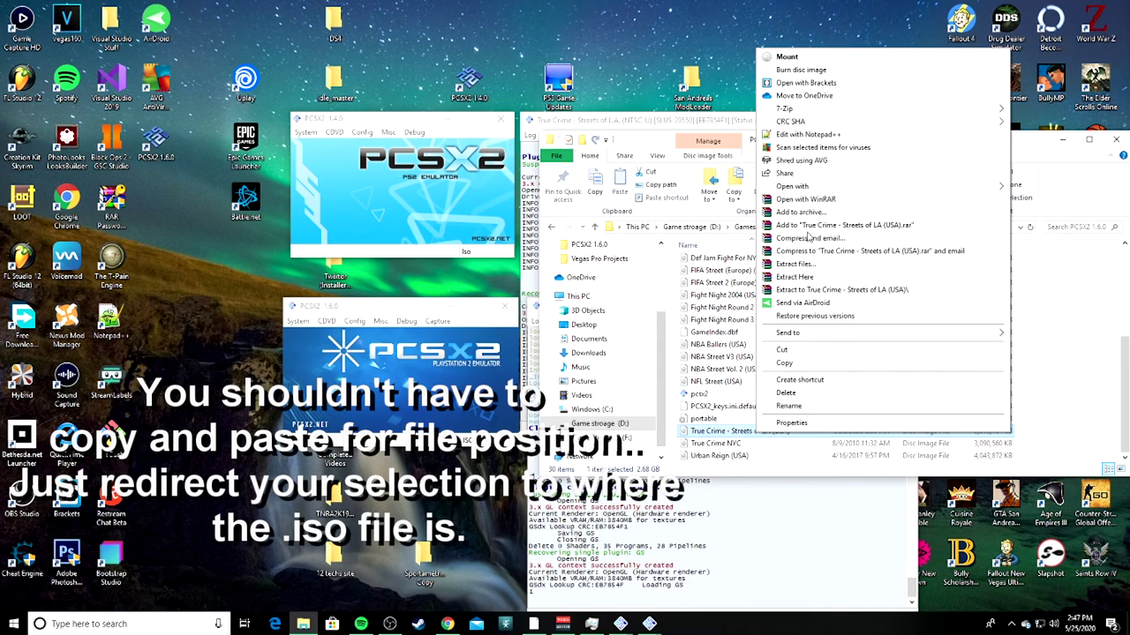
{"action": "left_click", "coordinate": [785, 364]}
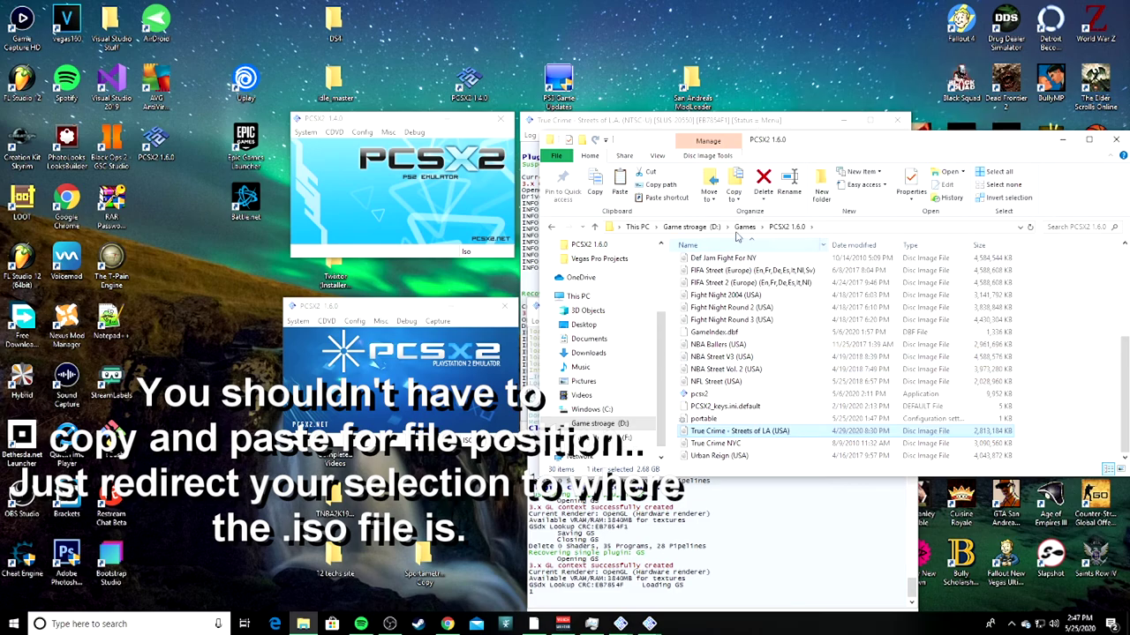
{"action": "left_click", "coordinate": [745, 228]}
{"action": "double_click", "coordinate": [727, 416]}
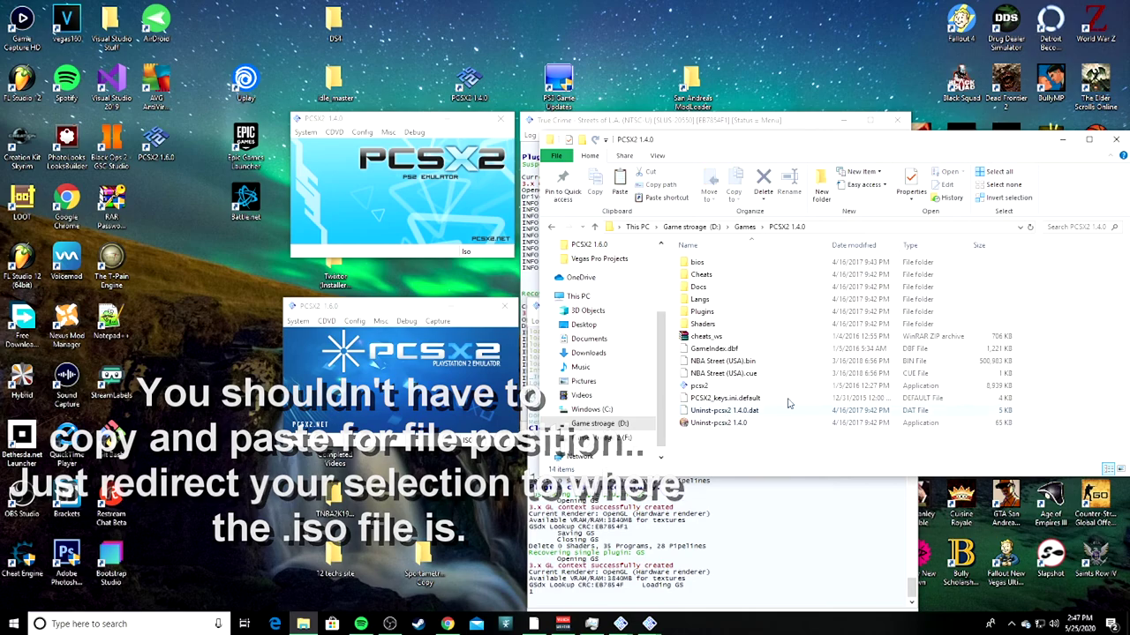
{"action": "right_click", "coordinate": [830, 455]}
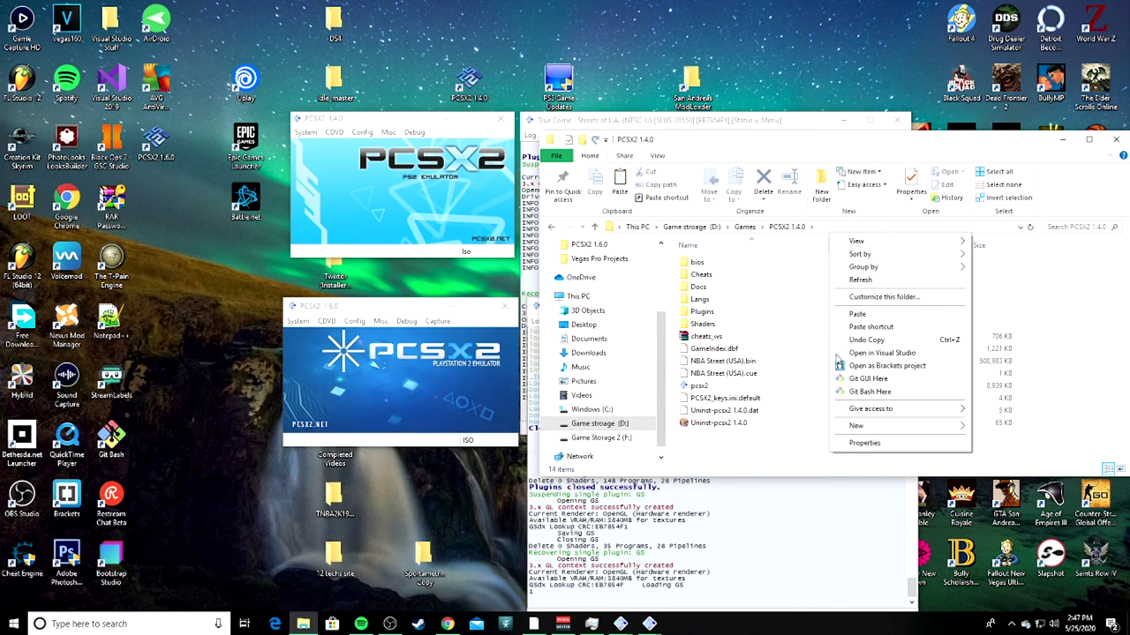
{"action": "left_click", "coordinate": [857, 314]}
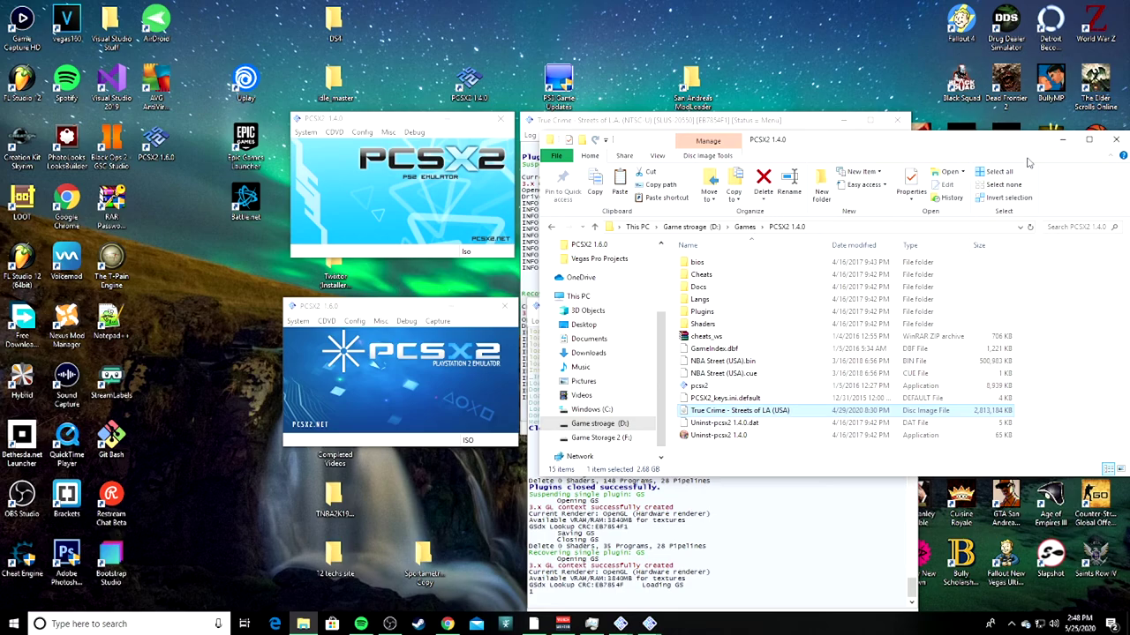
{"action": "left_click_drag", "start_coordinate": [1018, 150], "coordinate": [1003, 120]}
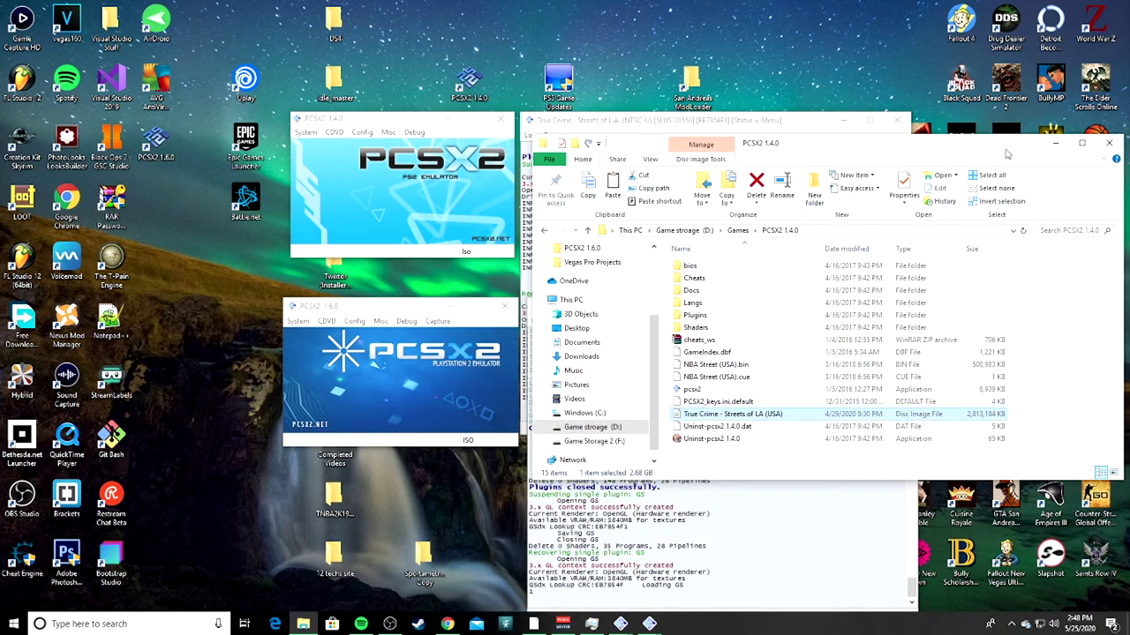
{"action": "left_click", "coordinate": [375, 199]}
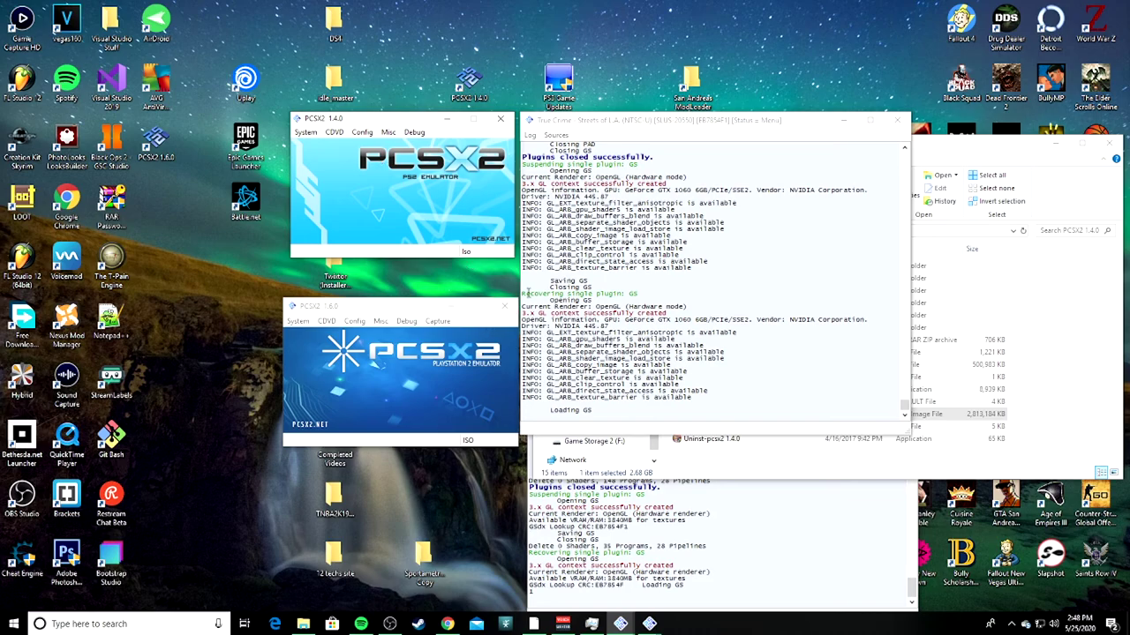
{"action": "left_click", "coordinate": [362, 132]}
{"action": "left_click", "coordinate": [396, 145]}
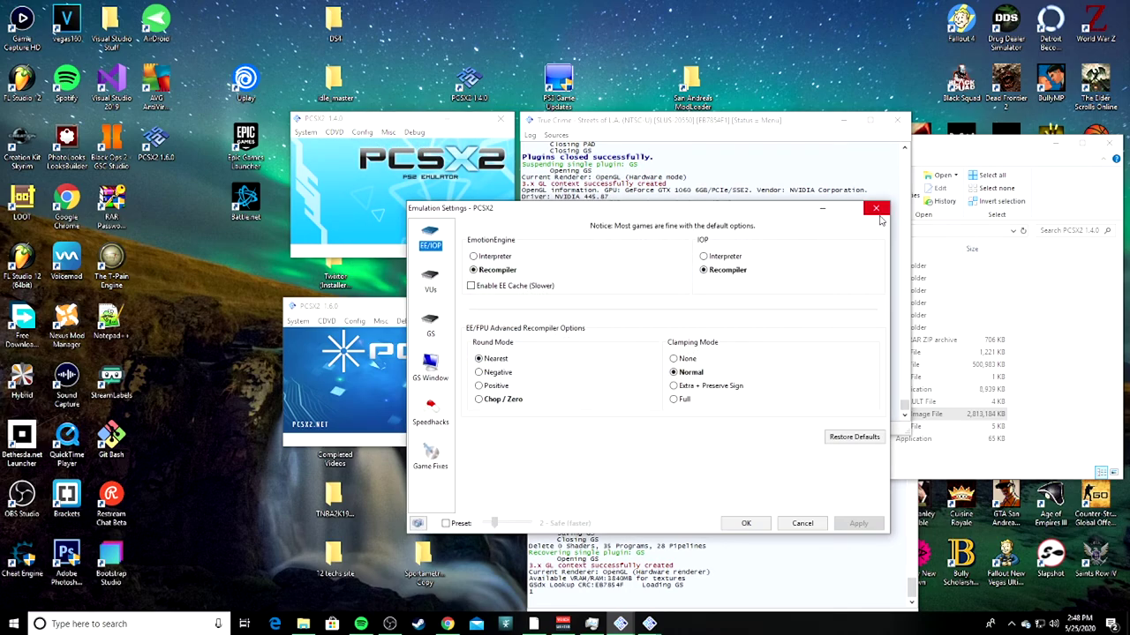
{"action": "left_click", "coordinate": [875, 209]}
- Open the Plugin/BIOS Selector of PCSX2 1.4.0 and review the GS plugin choices, keeping the GSdx AVX2 plugin
{"action": "left_click", "coordinate": [361, 133]}
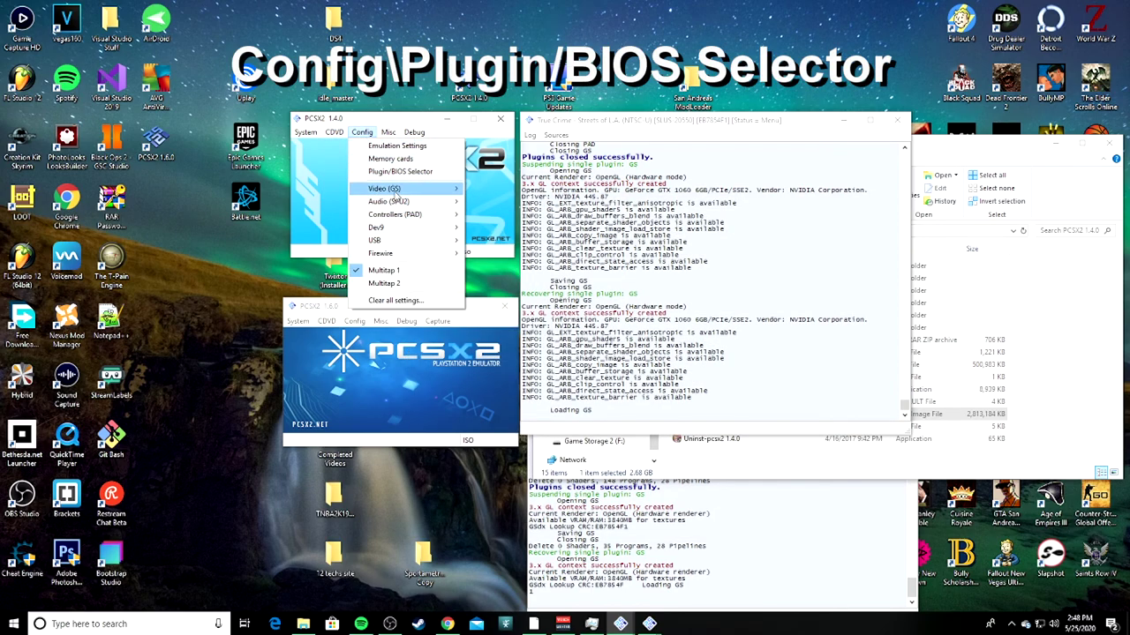
{"action": "mouse_move", "coordinate": [397, 196]}
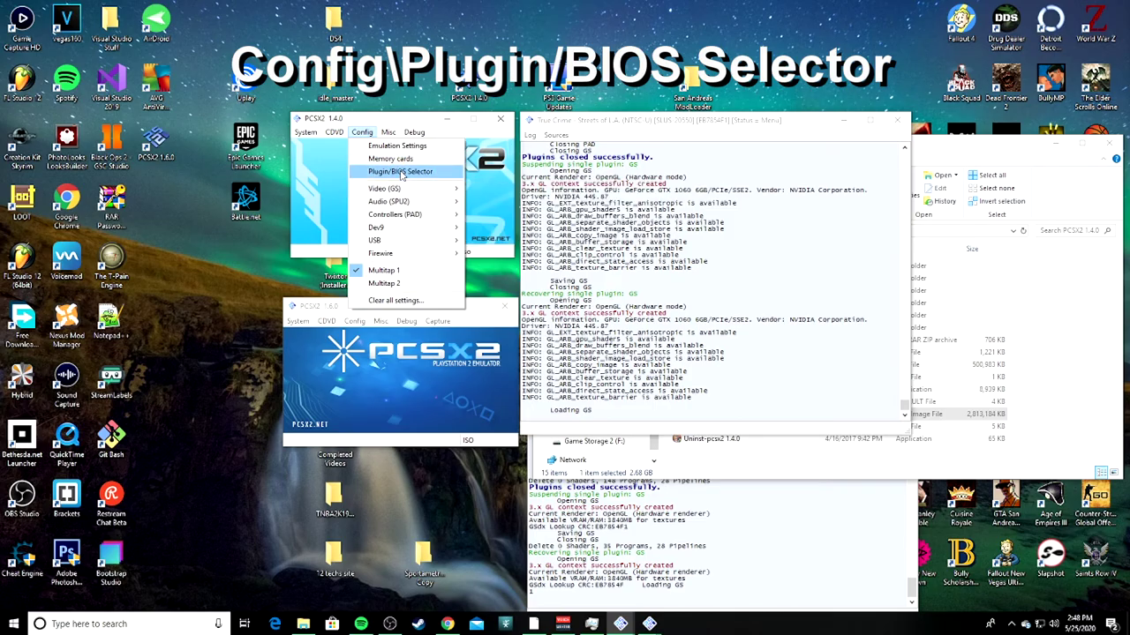
{"action": "left_click", "coordinate": [399, 171]}
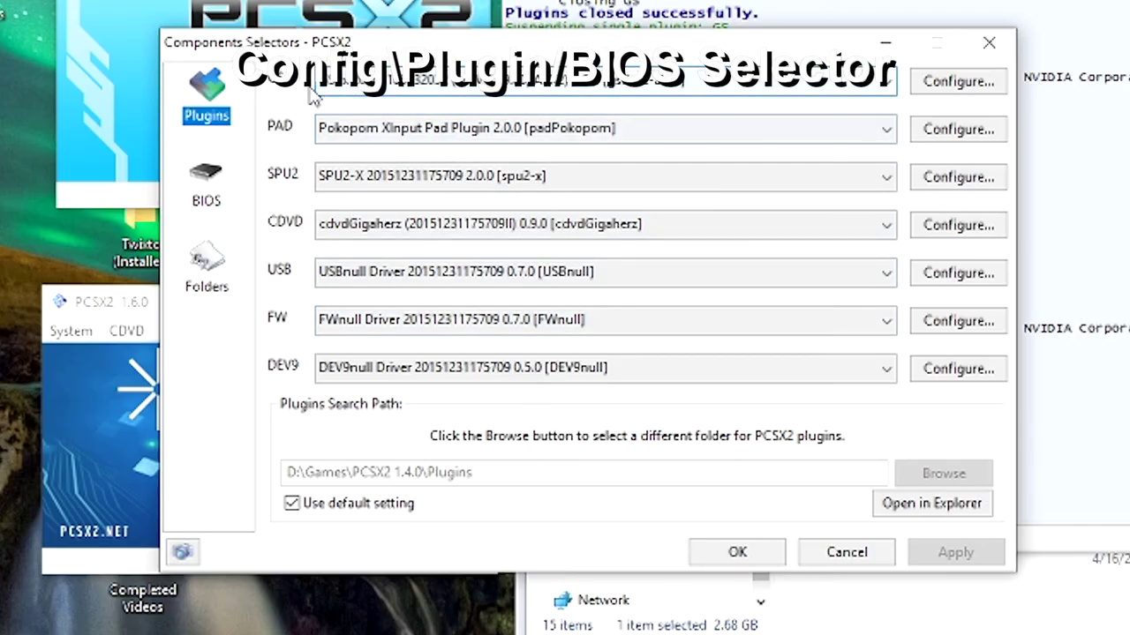
{"action": "left_click", "coordinate": [441, 195]}
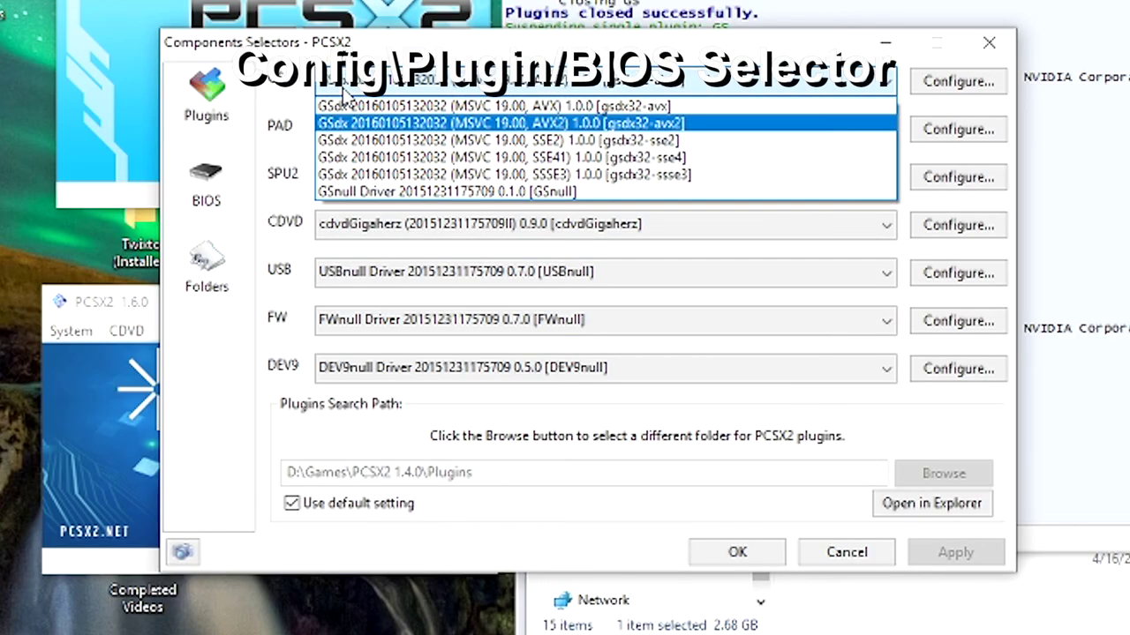
{"action": "left_click", "coordinate": [629, 124]}
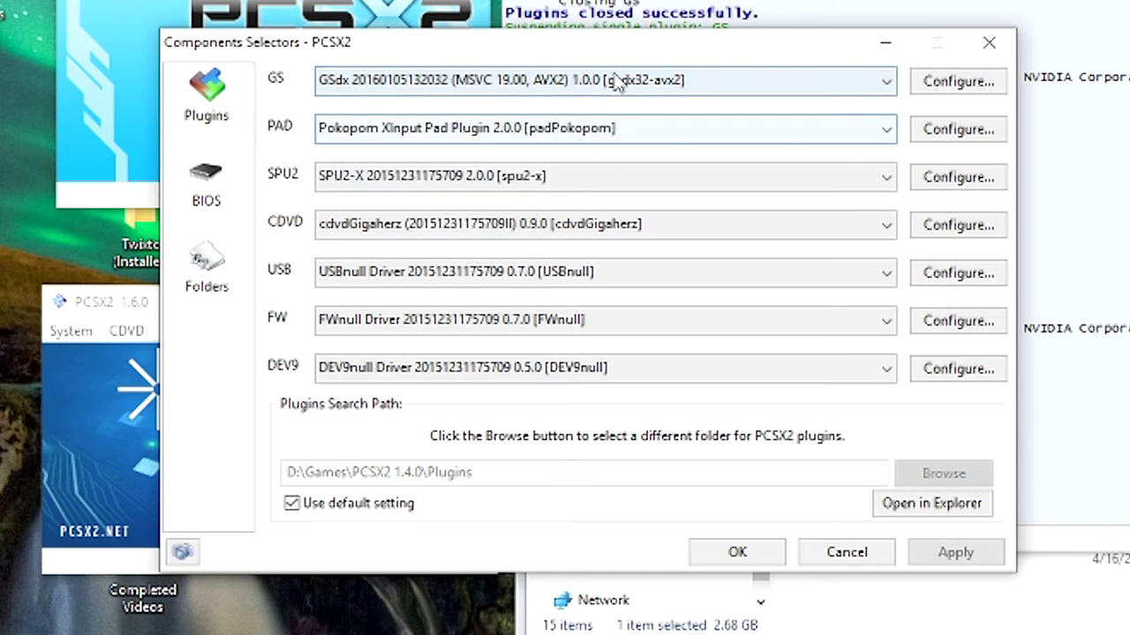
- Review the PAD, SPU2 and CDVD plugin choices of PCSX2 1.4.0 and close the selector without applying anything
{"action": "left_click", "coordinate": [388, 132]}
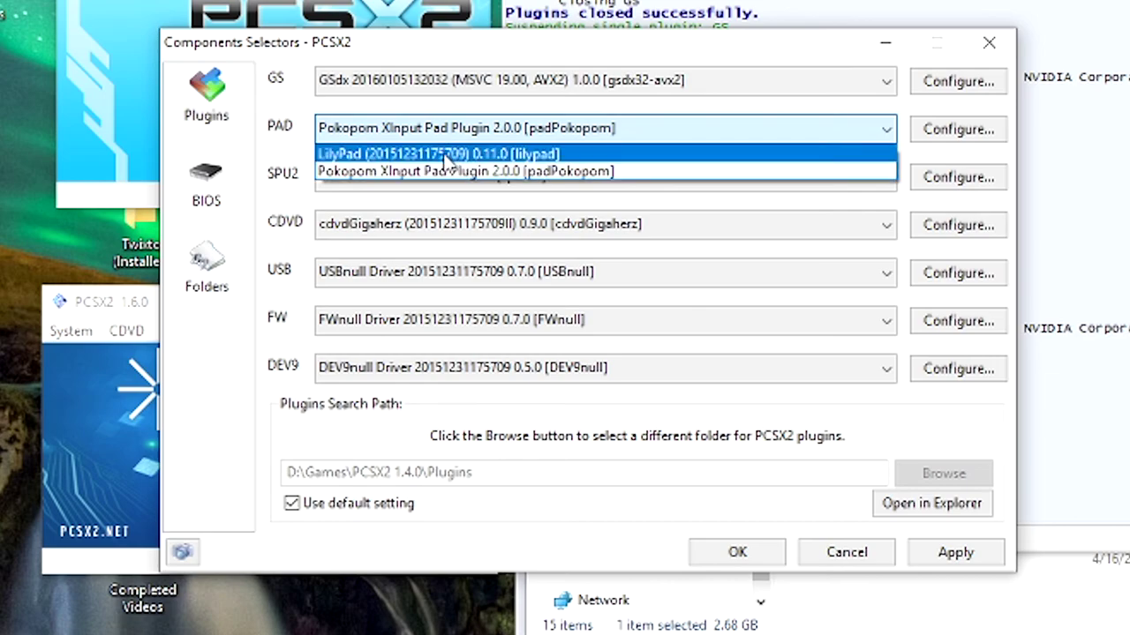
{"action": "left_click", "coordinate": [423, 129]}
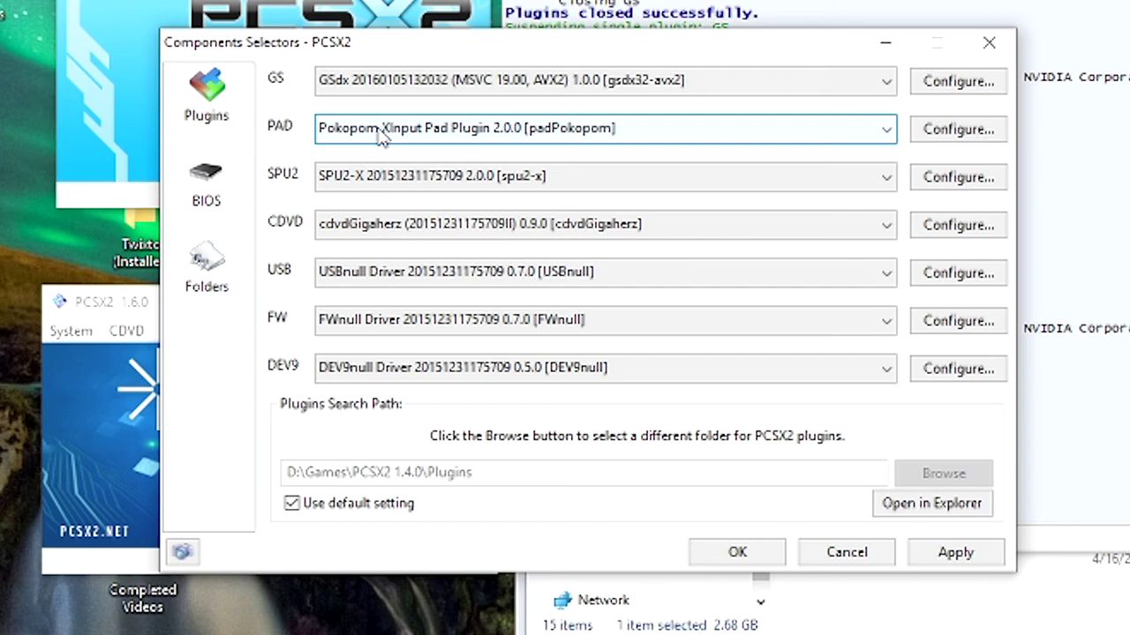
{"action": "left_click", "coordinate": [386, 132]}
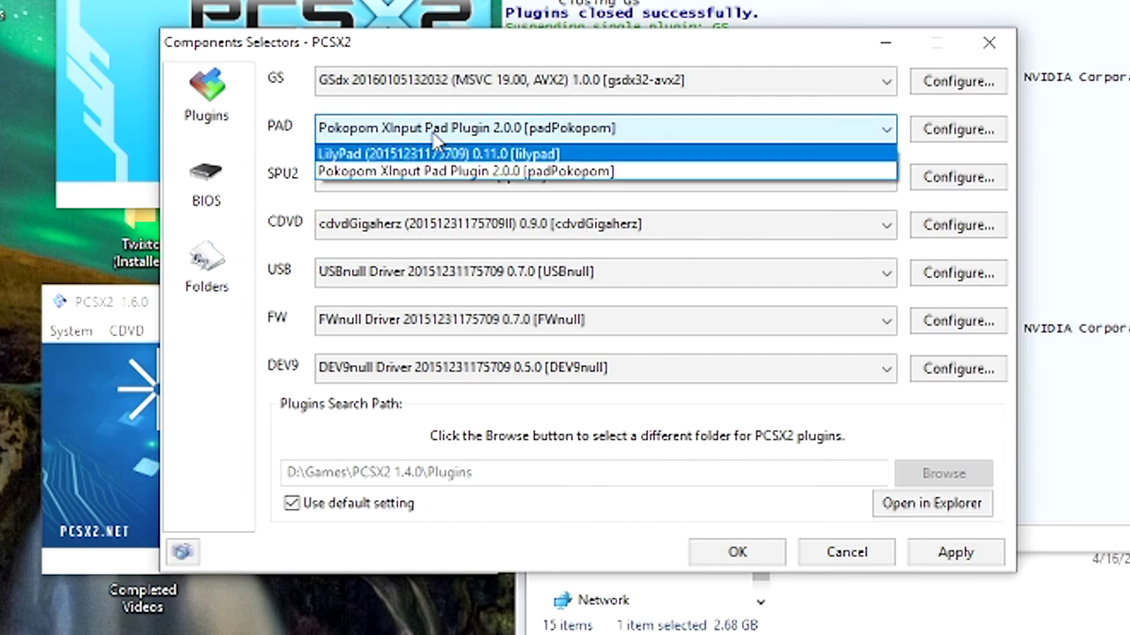
{"action": "left_click", "coordinate": [432, 139]}
{"action": "left_click", "coordinate": [394, 181]}
{"action": "left_click", "coordinate": [393, 185]}
{"action": "left_click", "coordinate": [395, 224]}
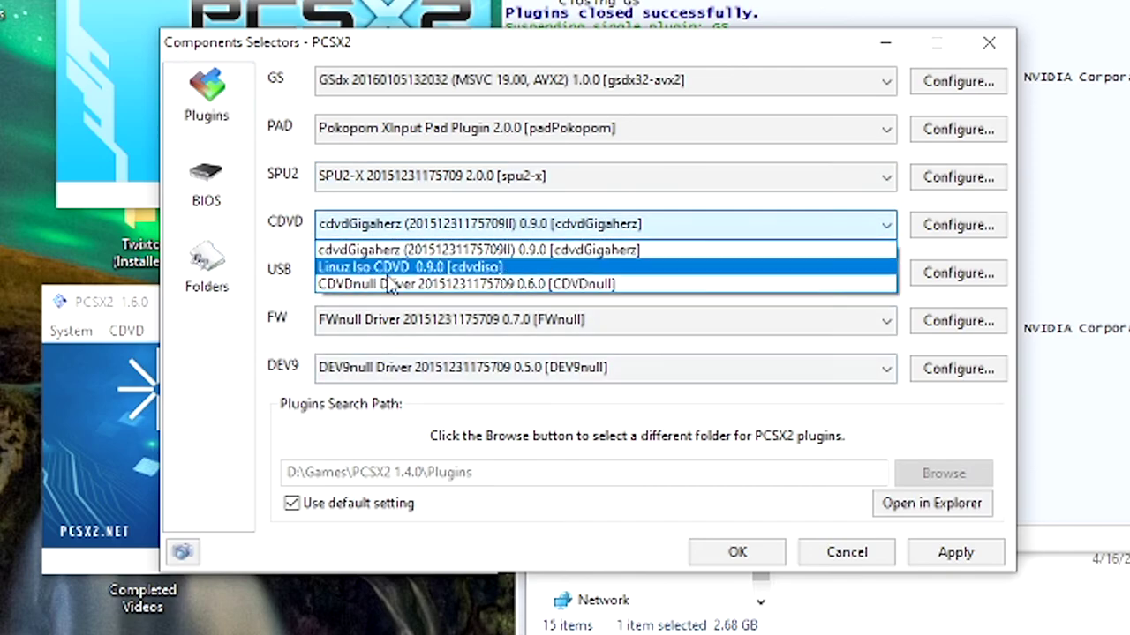
{"action": "left_click", "coordinate": [286, 244]}
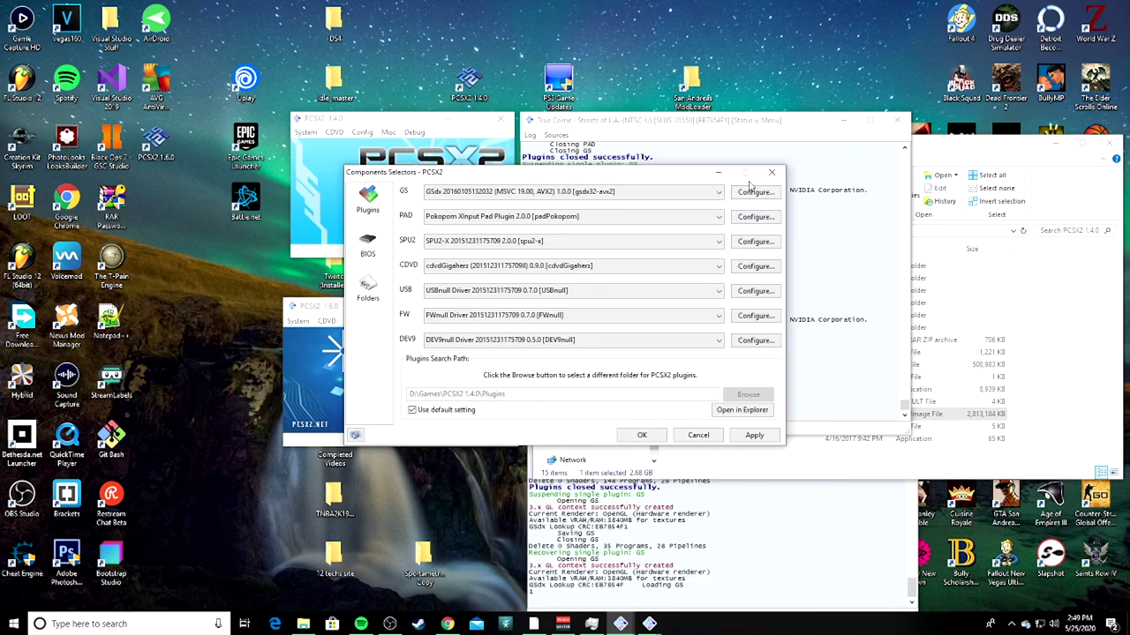
{"action": "left_click", "coordinate": [773, 173]}
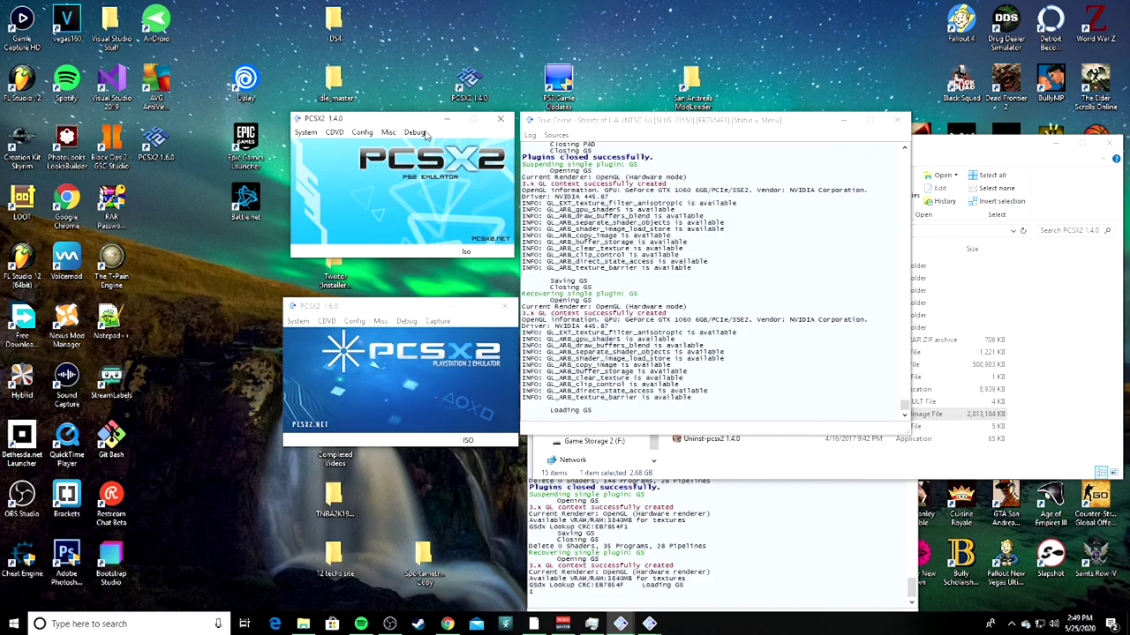
- Open the video (GS) plugin settings of PCSX2 1.4.0 and view the adapter and renderer choices, keeping Default Hardware Device and OpenGL (Hardware)
{"action": "left_click", "coordinate": [363, 133]}
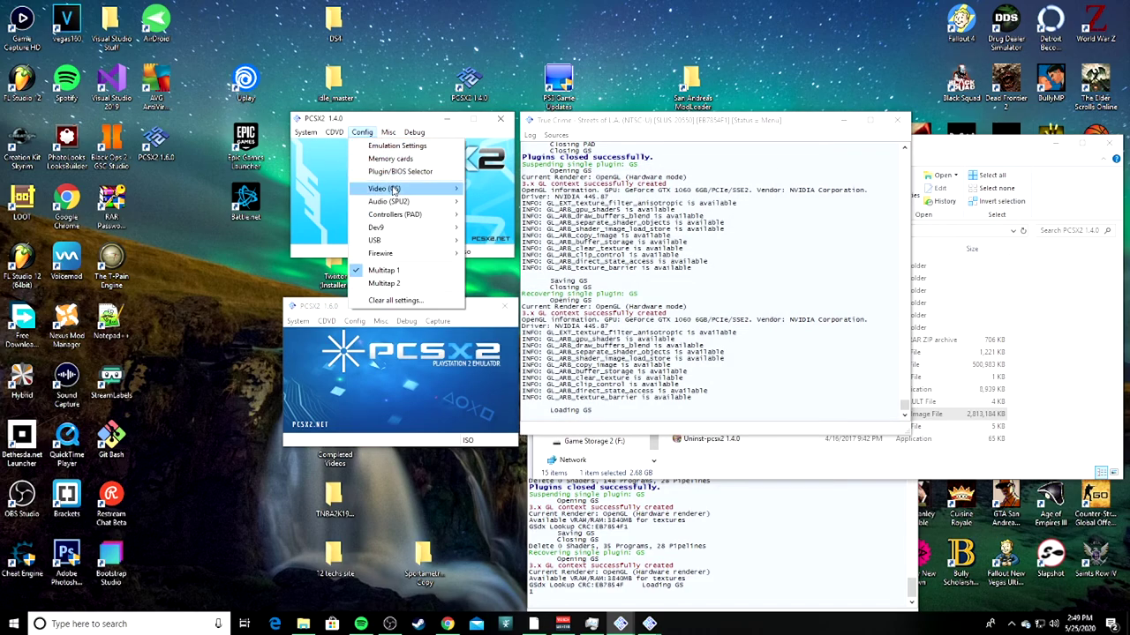
{"action": "mouse_move", "coordinate": [388, 188]}
{"action": "left_click", "coordinate": [550, 240]}
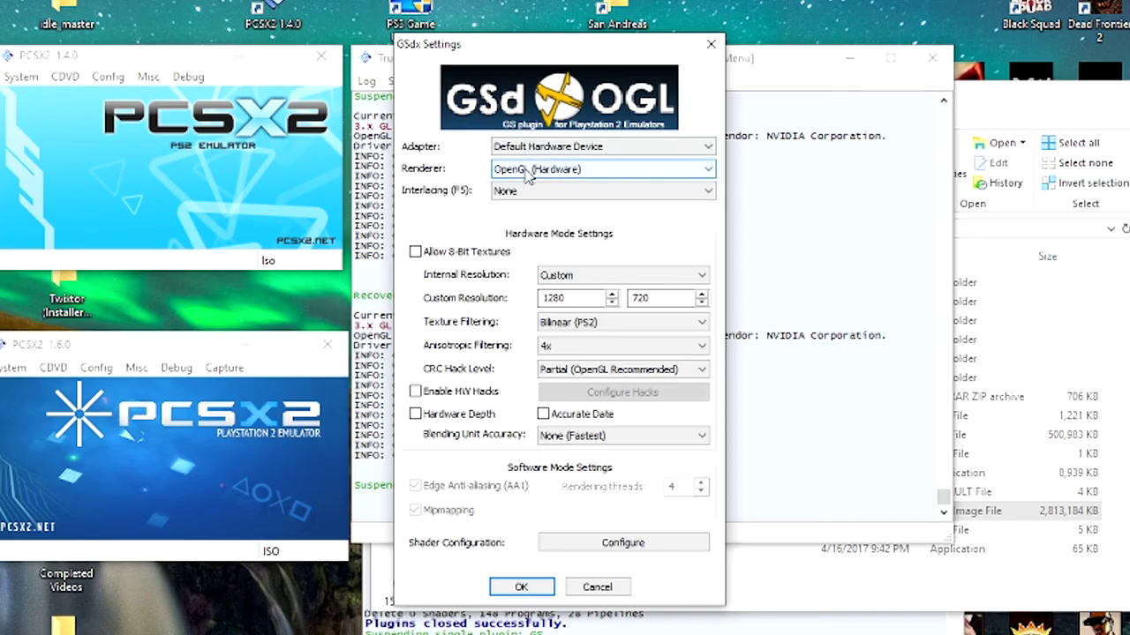
{"action": "left_click", "coordinate": [560, 148]}
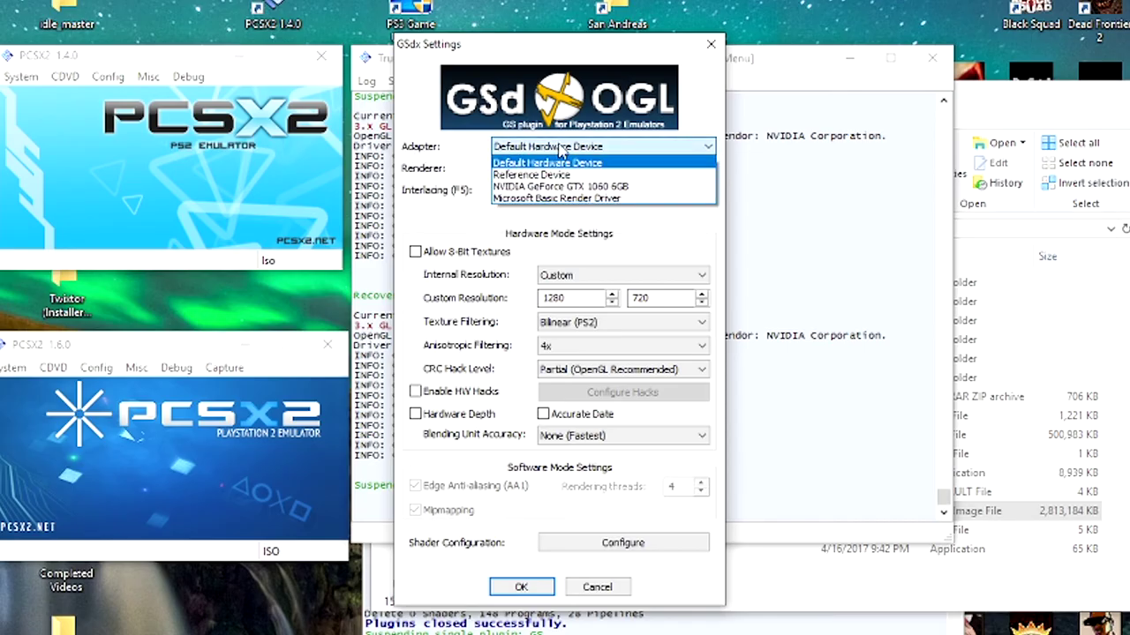
{"action": "left_click", "coordinate": [544, 162]}
{"action": "left_click", "coordinate": [501, 170]}
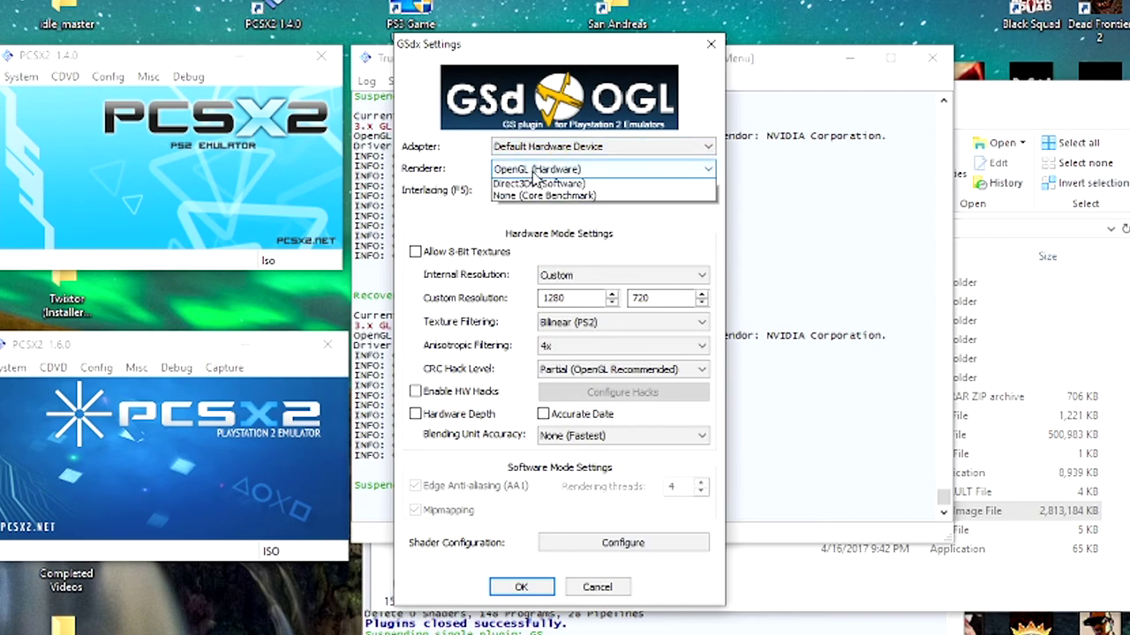
{"action": "left_click", "coordinate": [540, 184]}
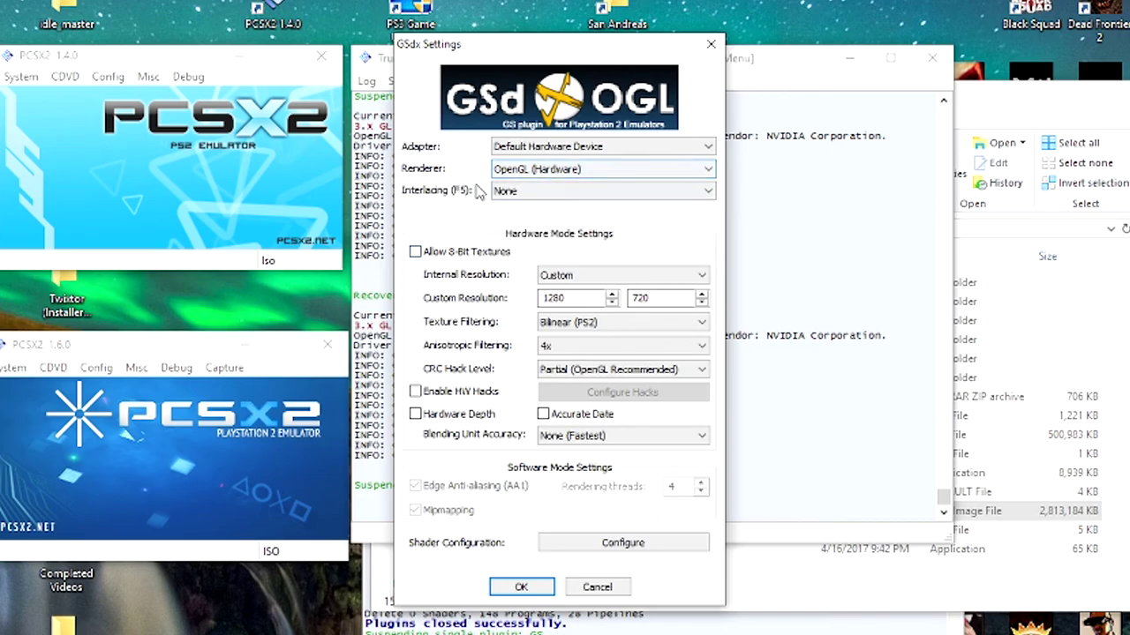
- Review the internal resolution choices in the PCSX2 1.4.0 video settings, keeping Custom at 1280 by 720
{"action": "mouse_move", "coordinate": [418, 256]}
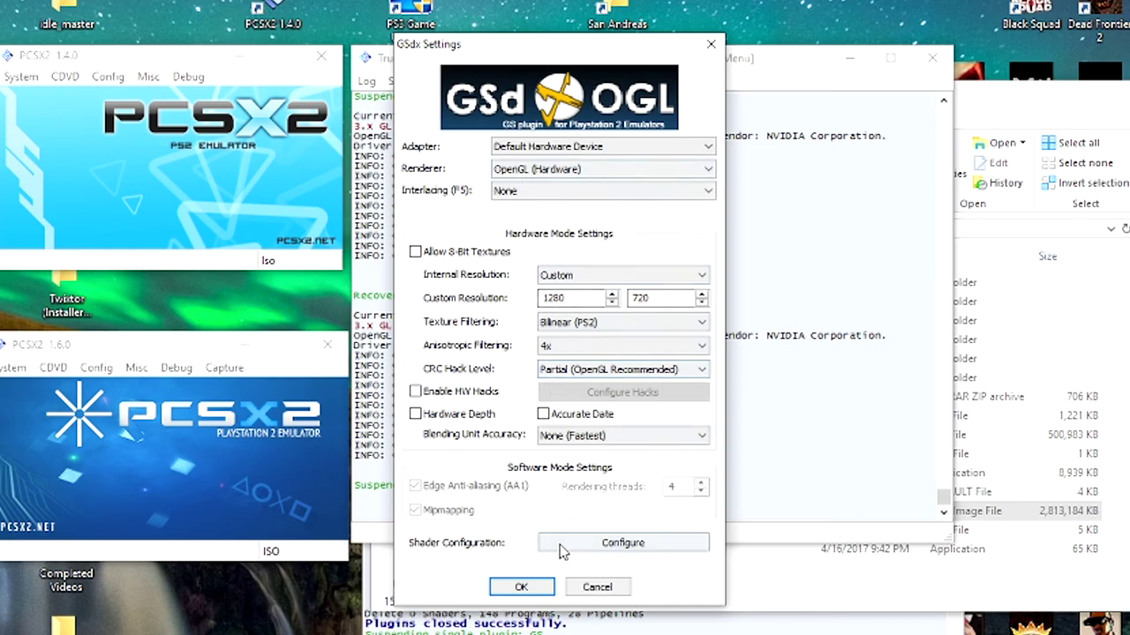
{"action": "left_click", "coordinate": [565, 278]}
{"action": "left_click", "coordinate": [565, 279]}
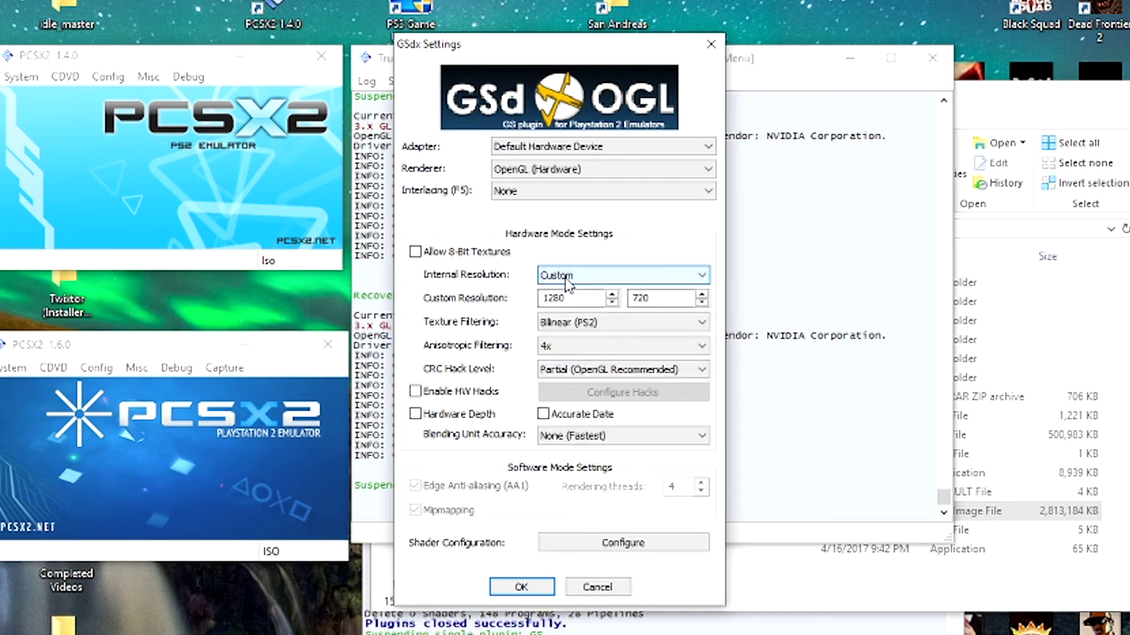
{"action": "left_click", "coordinate": [570, 276]}
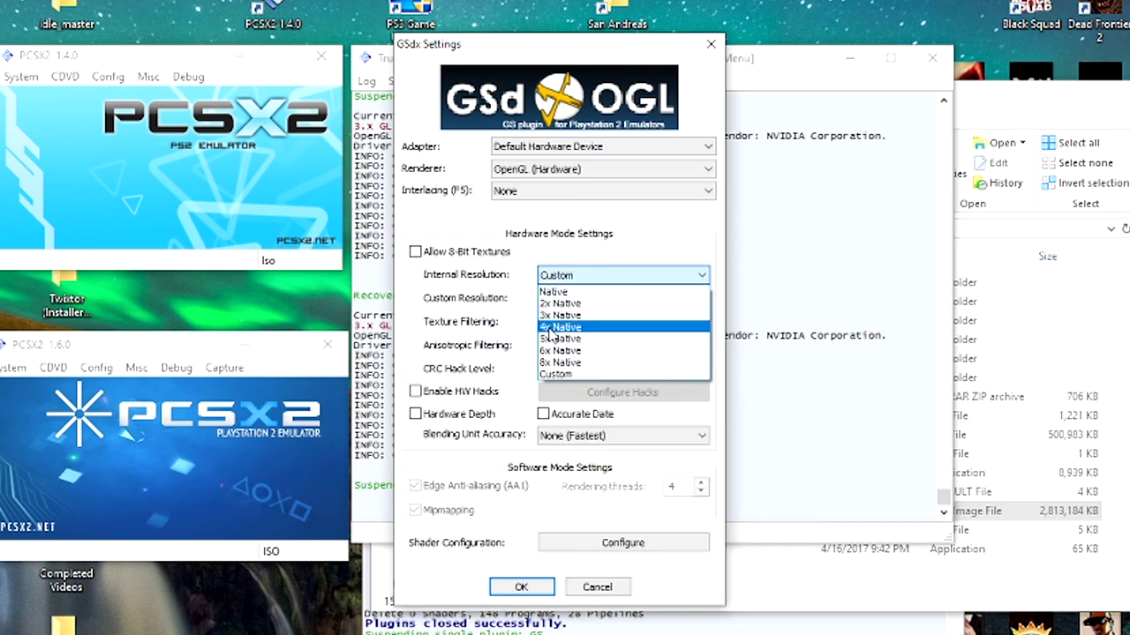
{"action": "left_click", "coordinate": [570, 275]}
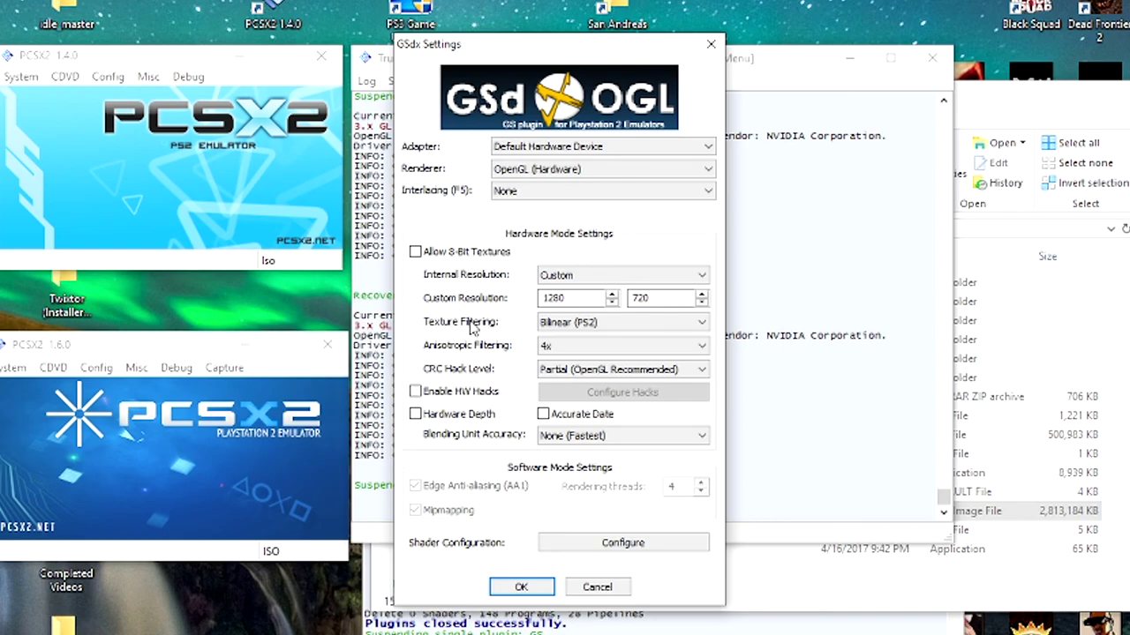
- View the texture filtering and anisotropic filtering choices, keeping Bilinear (PS2) and 4x
{"action": "left_click", "coordinate": [552, 323]}
{"action": "left_click", "coordinate": [568, 326]}
{"action": "left_click", "coordinate": [560, 348]}
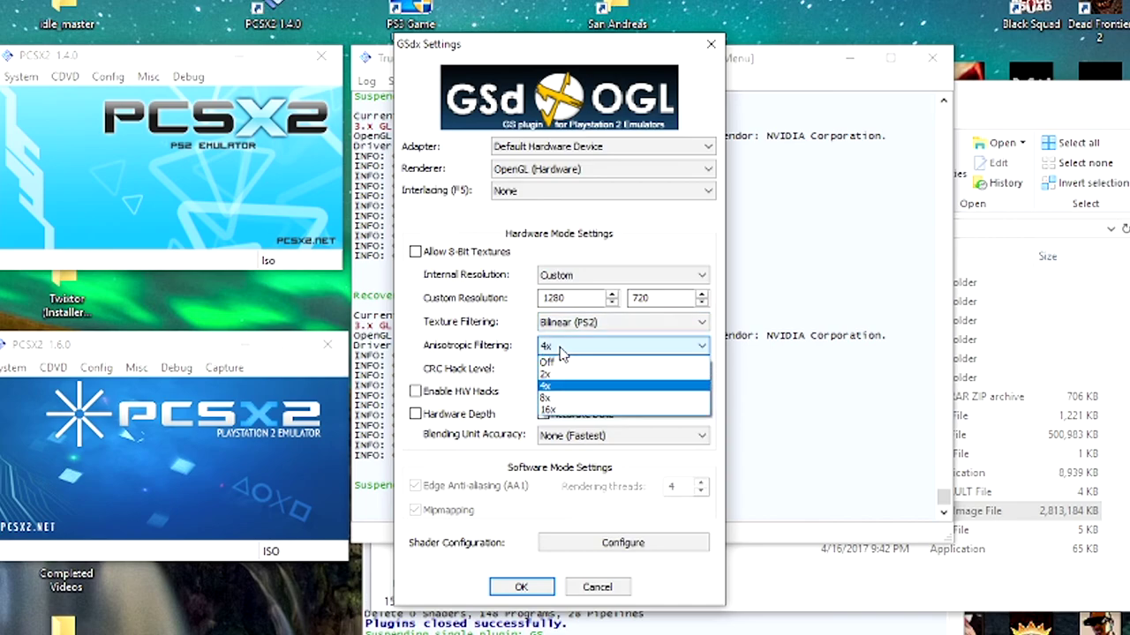
{"action": "left_click", "coordinate": [470, 370]}
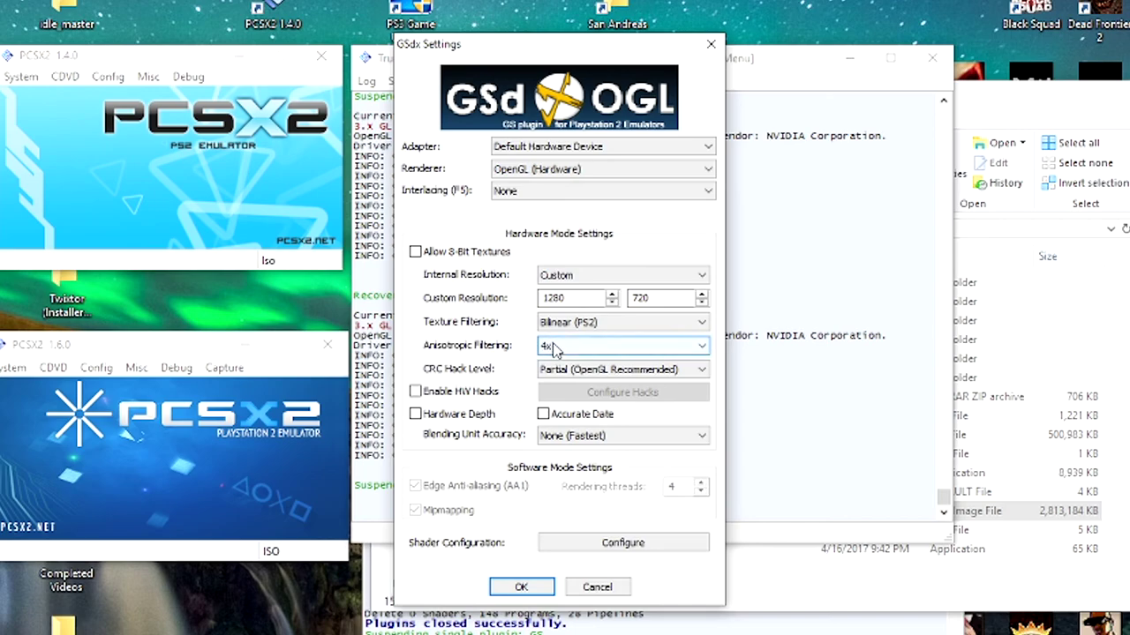
- Review the CRC Hack Level and Blending Unit Accuracy choices, keeping Partial (OpenGL Recommended) and None (Fastest)
{"action": "mouse_move", "coordinate": [560, 376]}
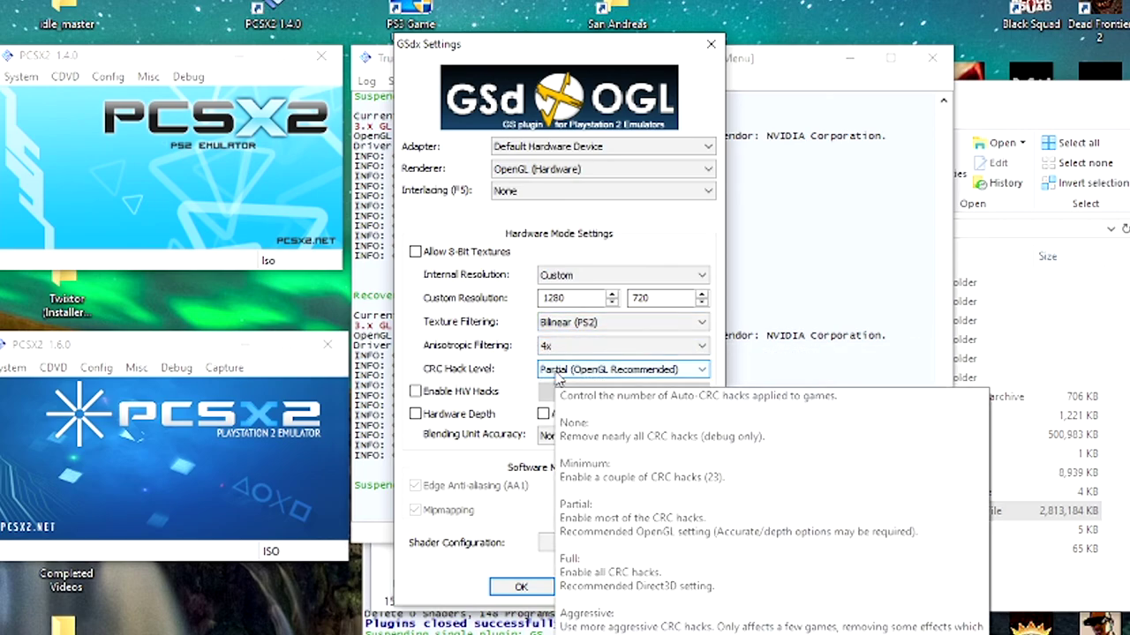
{"action": "left_click", "coordinate": [562, 373]}
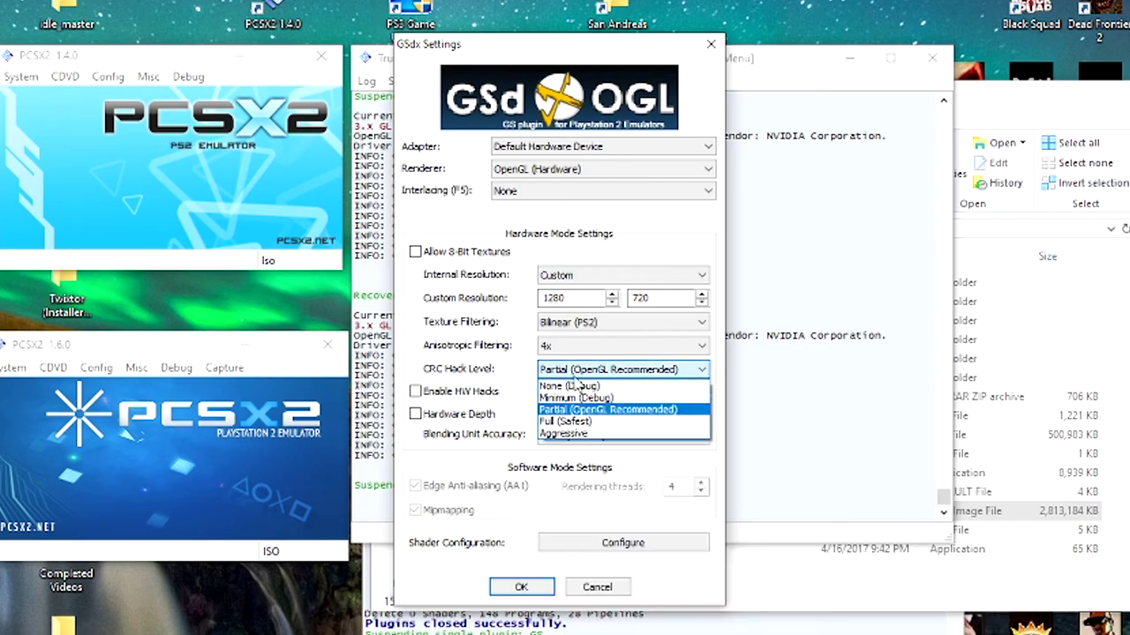
{"action": "left_click", "coordinate": [499, 370]}
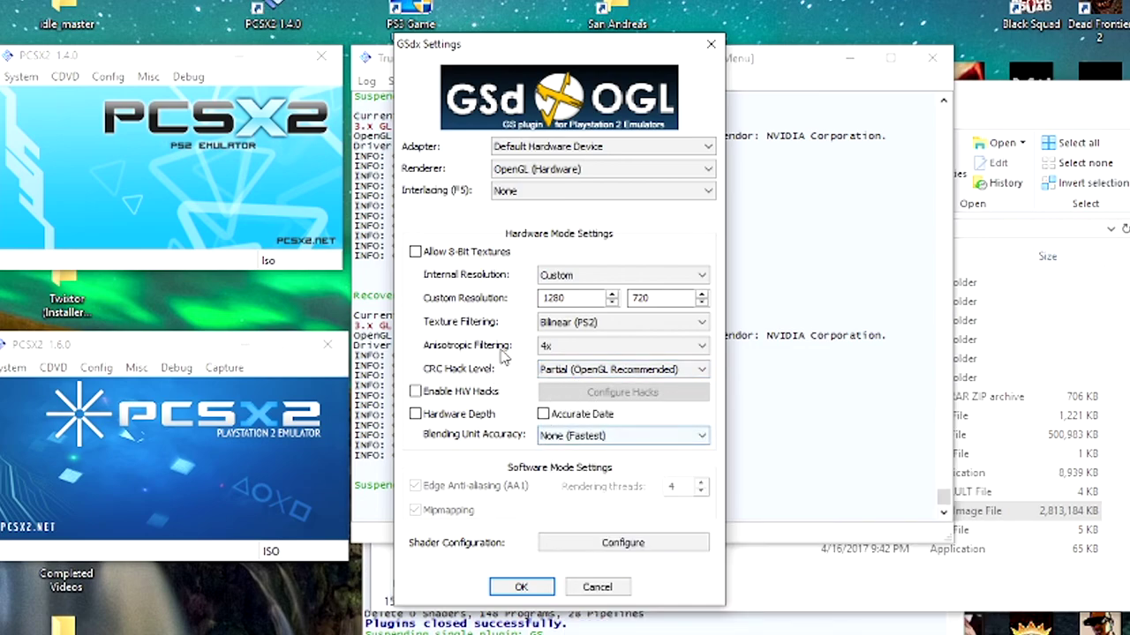
{"action": "left_click", "coordinate": [569, 436]}
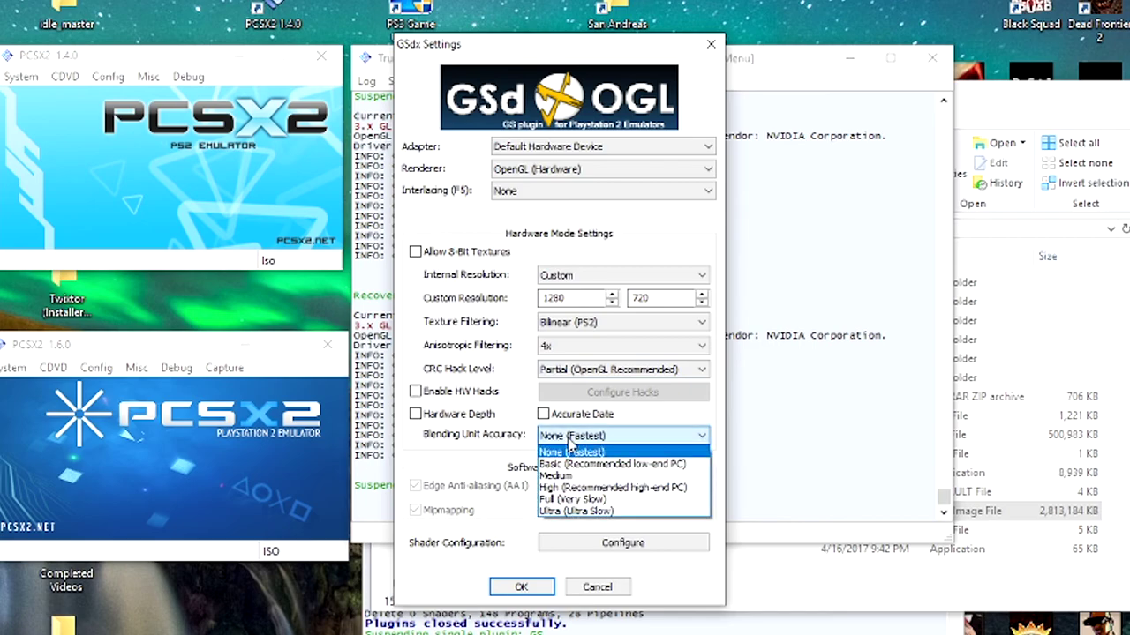
{"action": "left_click", "coordinate": [571, 447]}
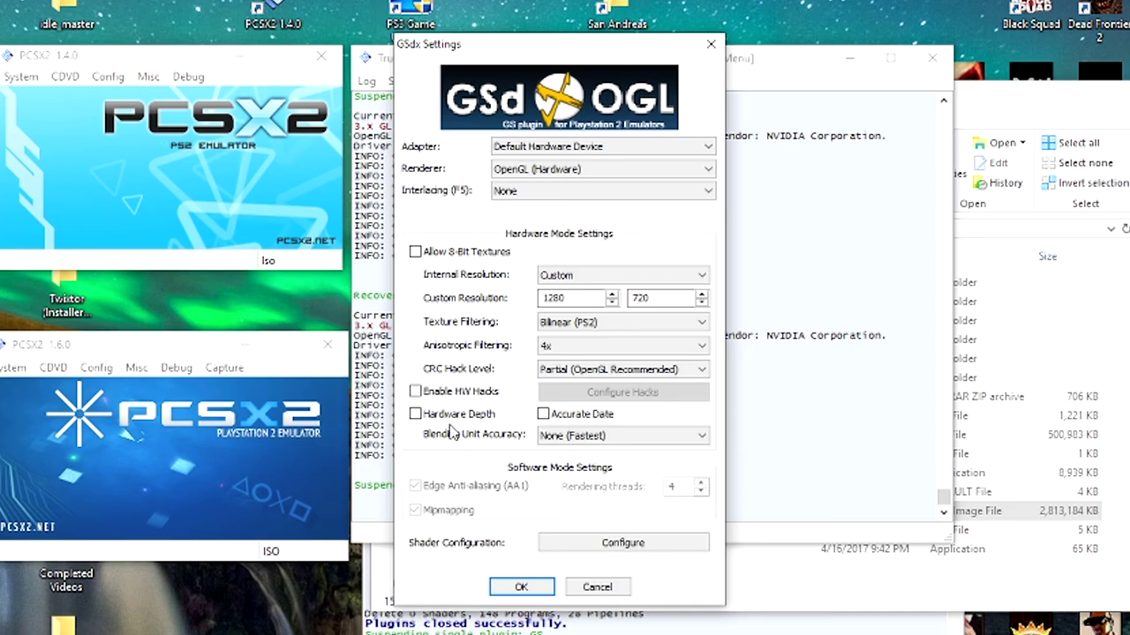
- Temporarily enable HW Hacks to examine the Hacks Configuration options, then disable HW Hacks again and accept the video settings
{"action": "left_click", "coordinate": [415, 391]}
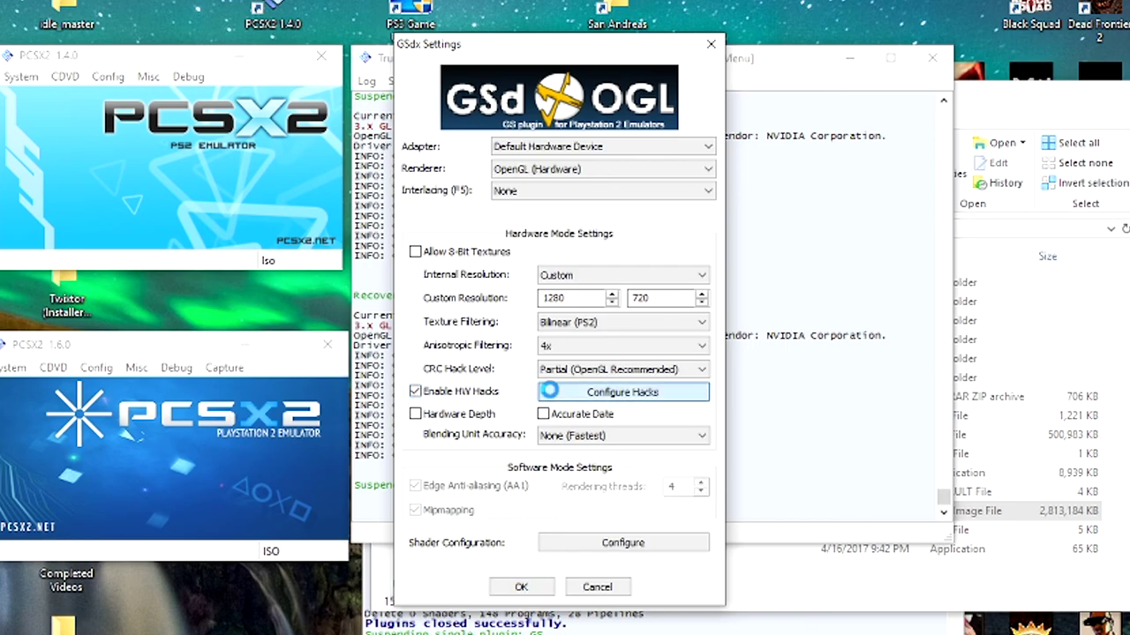
{"action": "left_click", "coordinate": [549, 391]}
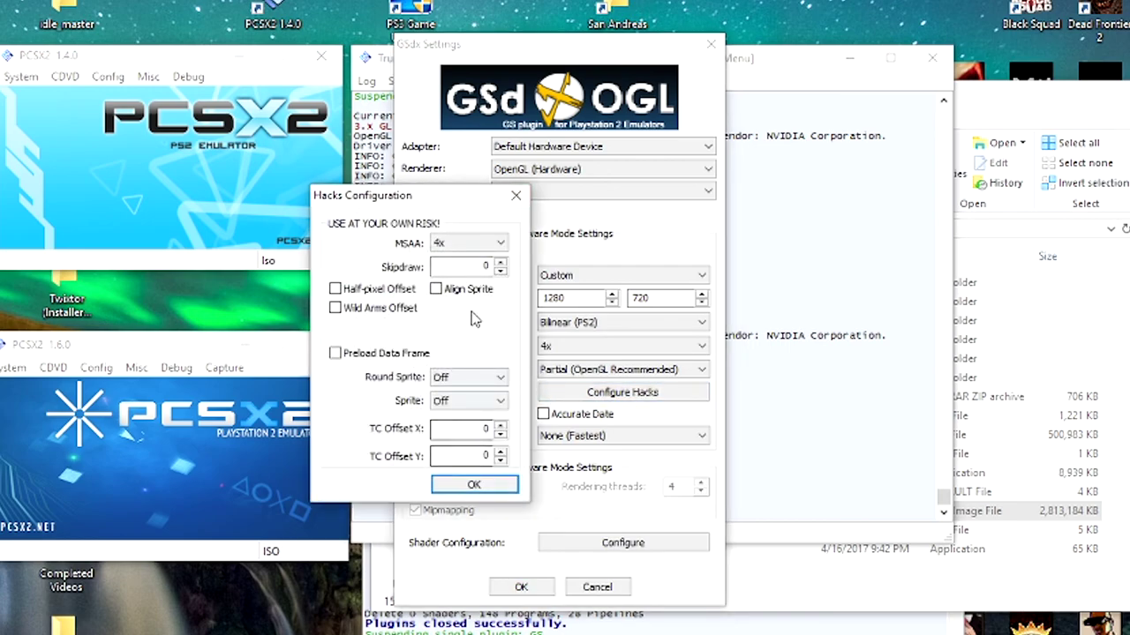
{"action": "left_click", "coordinate": [516, 195]}
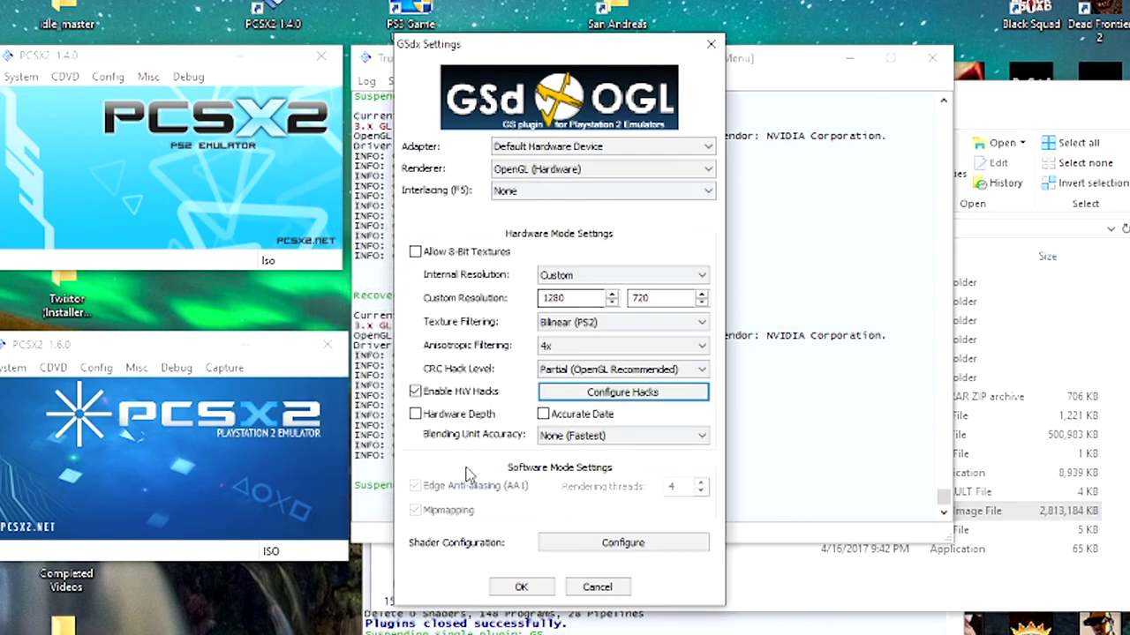
{"action": "left_click", "coordinate": [415, 391]}
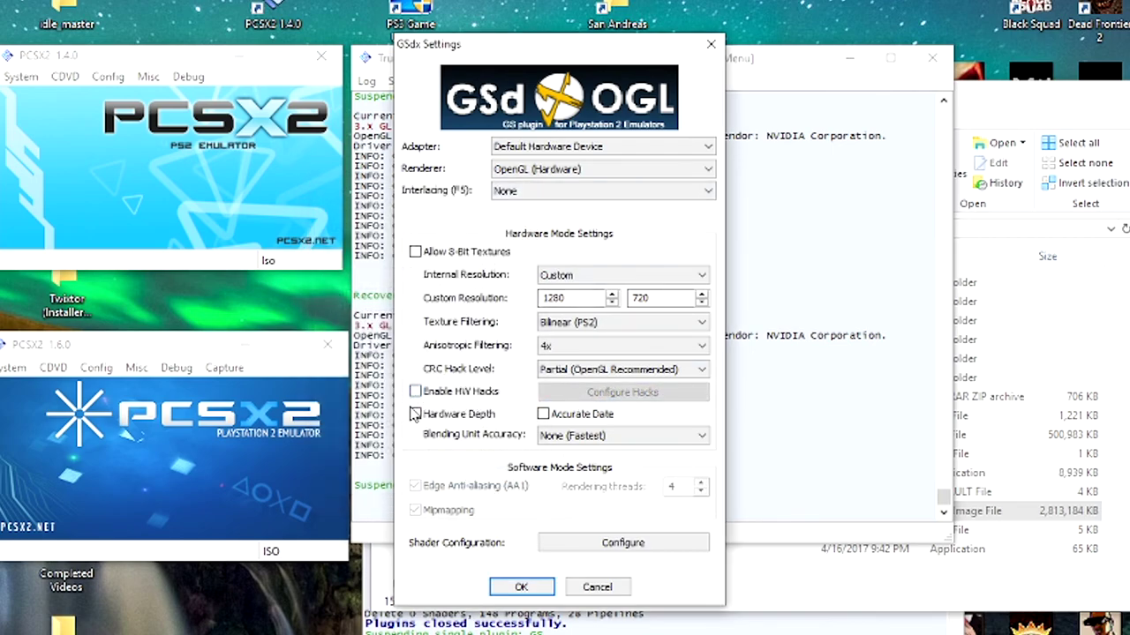
{"action": "left_click", "coordinate": [470, 393]}
{"action": "left_click", "coordinate": [583, 392]}
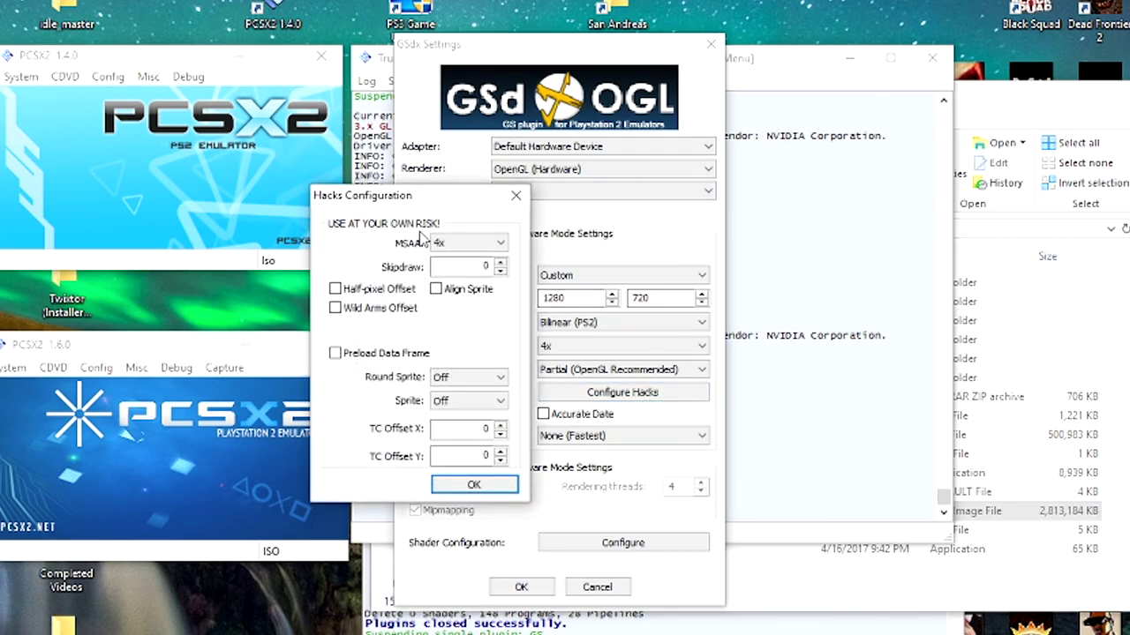
{"action": "left_click_drag", "start_coordinate": [411, 197], "coordinate": [452, 198]}
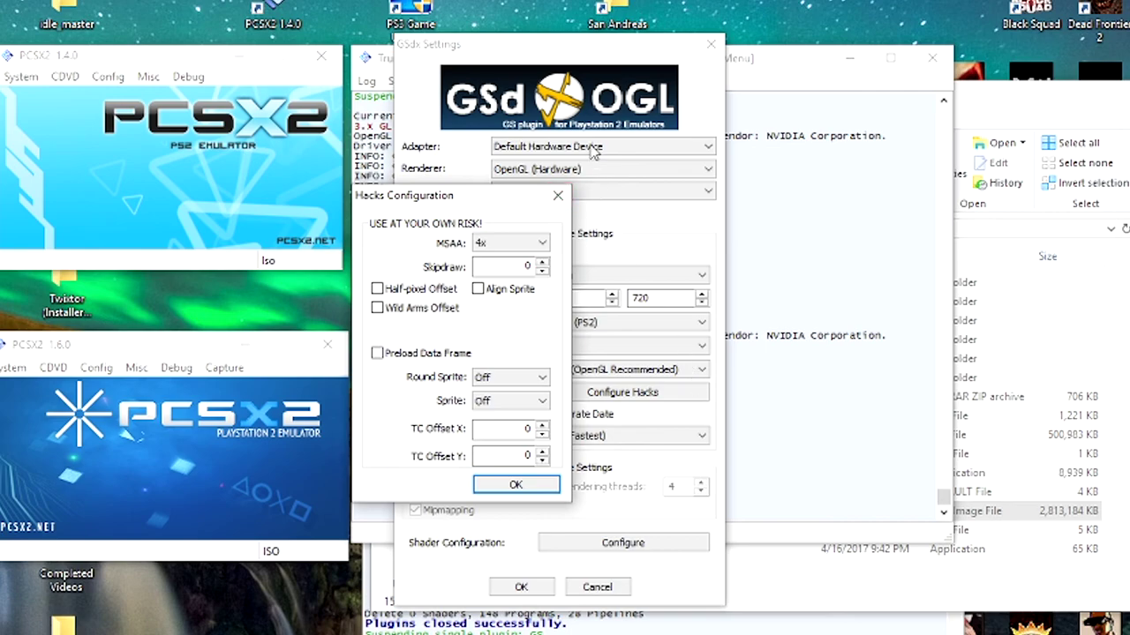
{"action": "left_click", "coordinate": [558, 196]}
{"action": "left_click", "coordinate": [416, 392]}
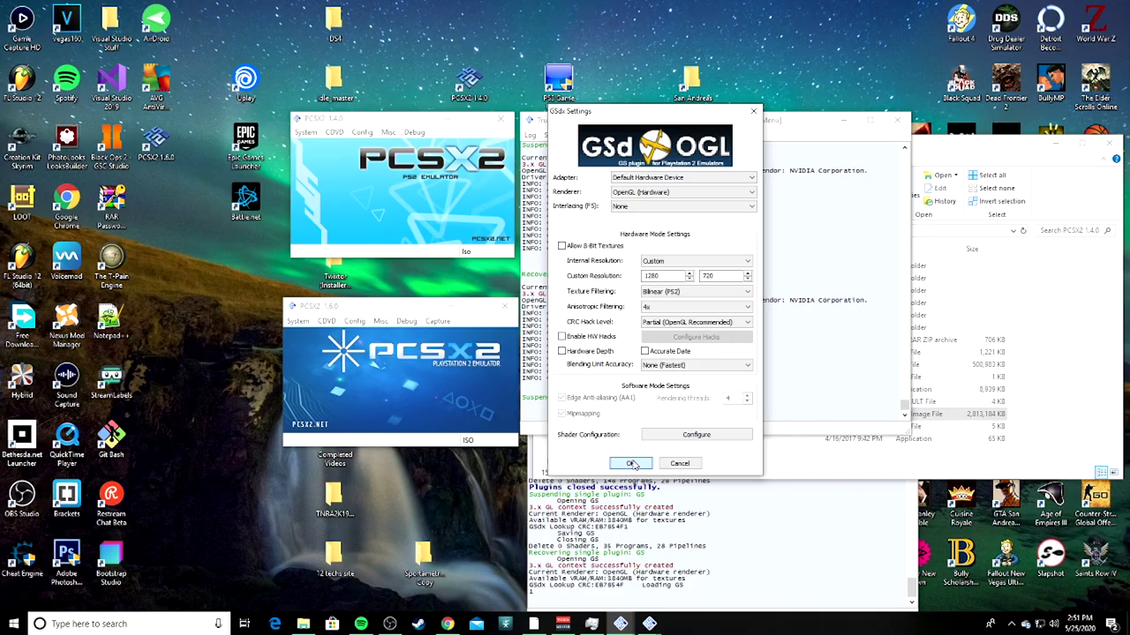
{"action": "left_click", "coordinate": [630, 463]}
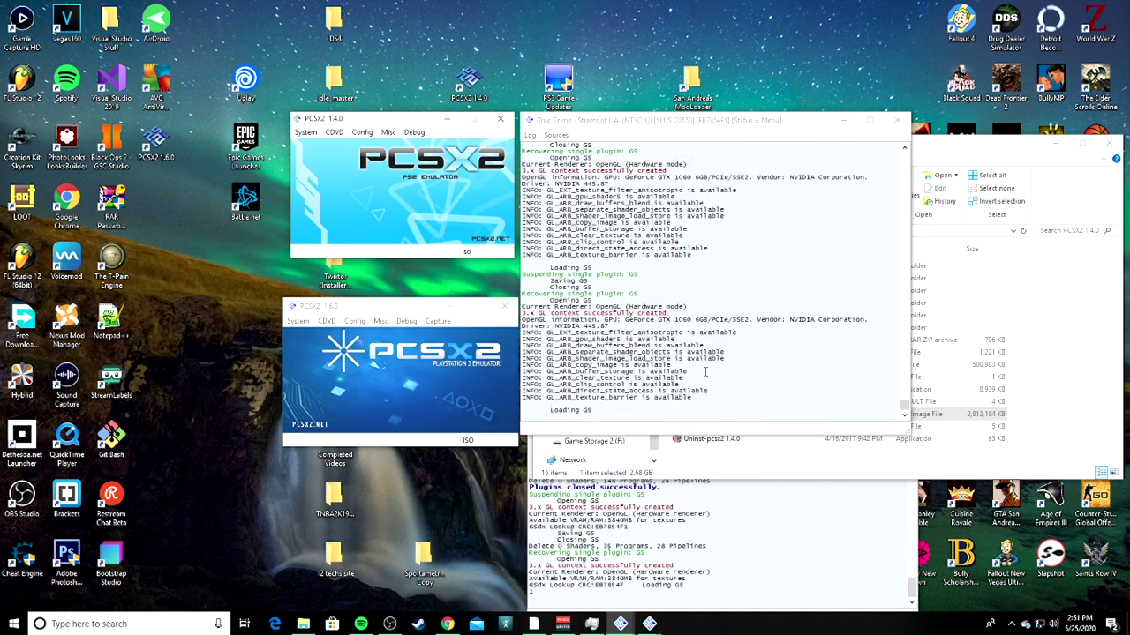
- Browse for the game's disc image with the ISO selector of PCSX2 1.4.0 and load it
{"action": "left_click", "coordinate": [333, 132]}
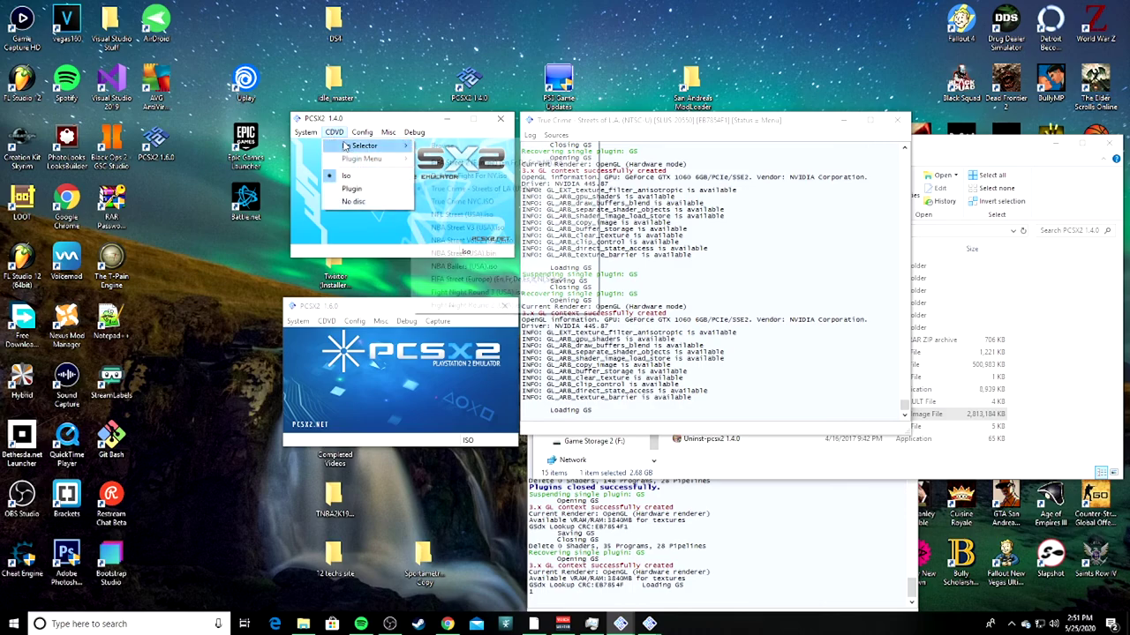
{"action": "mouse_move", "coordinate": [362, 145]}
{"action": "left_click", "coordinate": [461, 145]}
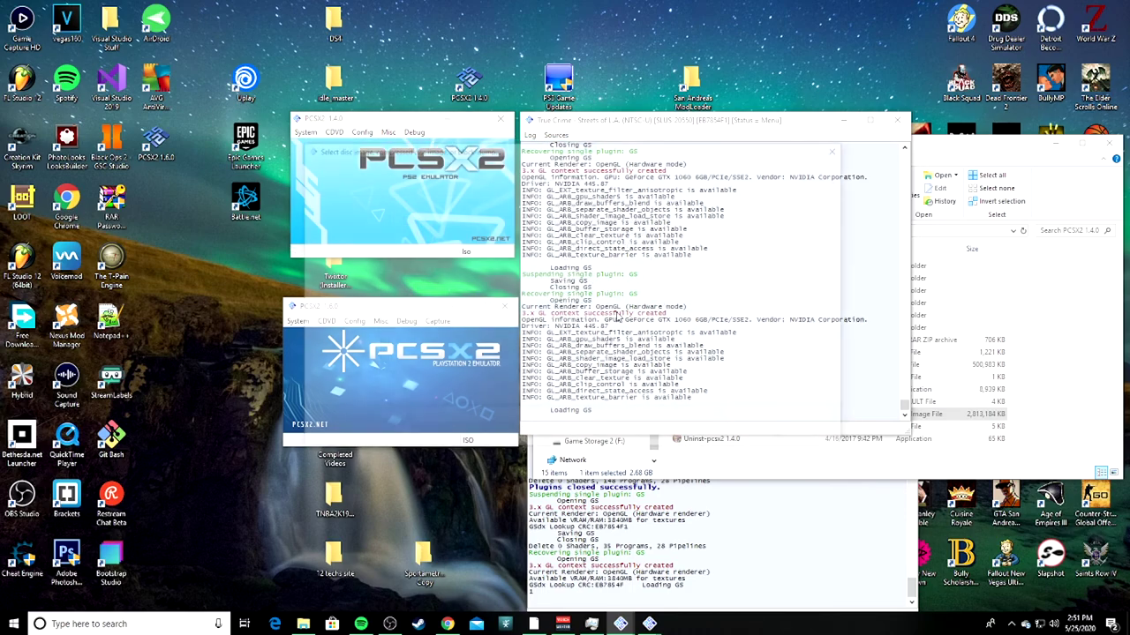
{"action": "double_click", "coordinate": [456, 307]}
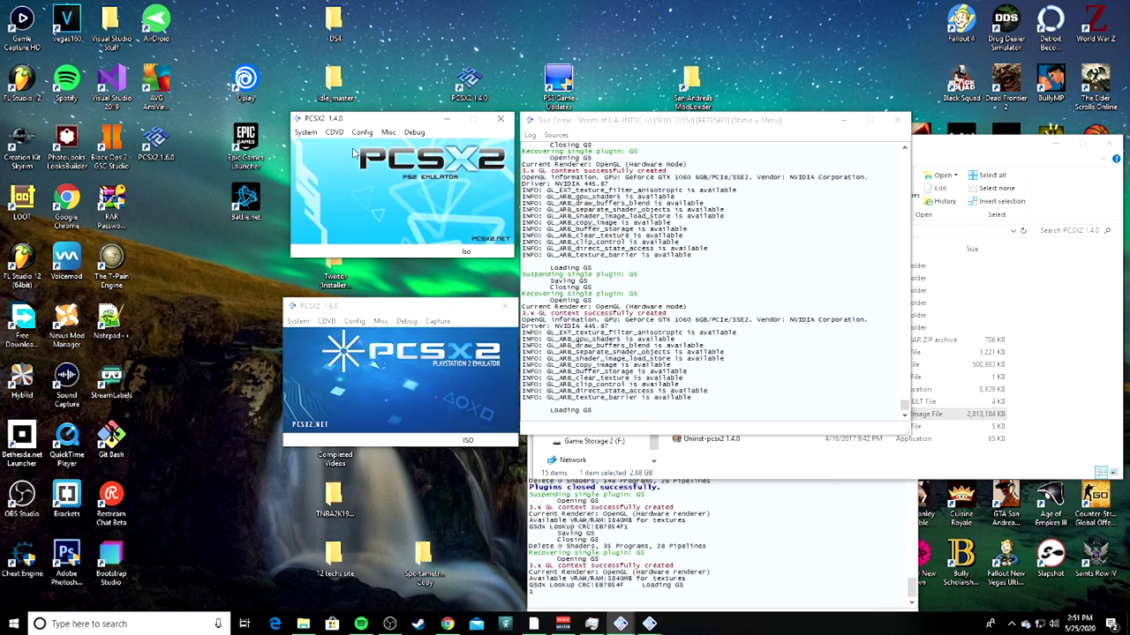
- Reboot the CDVD in PCSX2 1.4.0 with fast boot and confirm the PS2 reset
{"action": "left_click", "coordinate": [334, 132]}
{"action": "left_click", "coordinate": [309, 155]}
{"action": "left_click", "coordinate": [305, 132]}
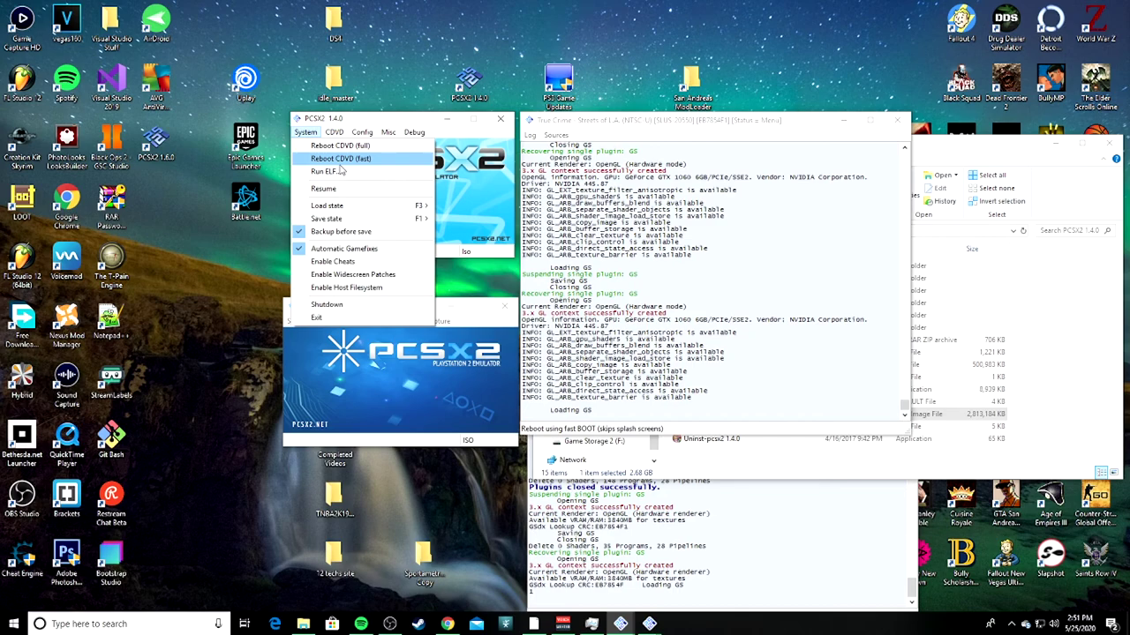
{"action": "left_click", "coordinate": [346, 158]}
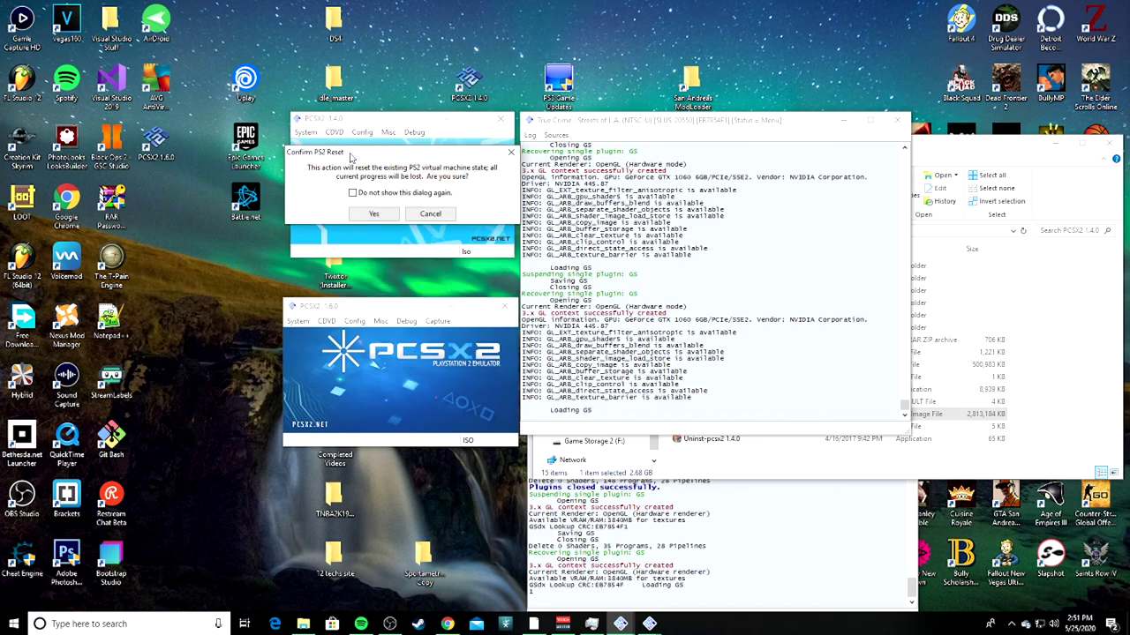
{"action": "left_click", "coordinate": [378, 212]}
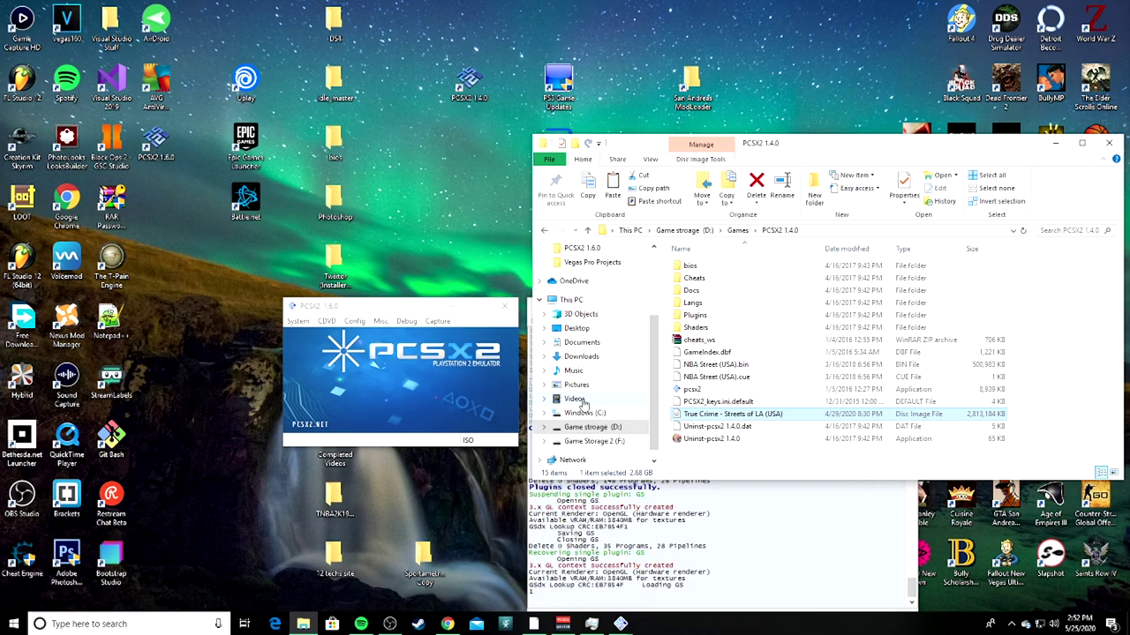
- Switch to PCSX2 1.6.0, reposition its window and open its video (GS) plugin settings
{"action": "left_click", "coordinate": [776, 547]}
{"action": "left_click_drag", "start_coordinate": [379, 309], "coordinate": [353, 139]}
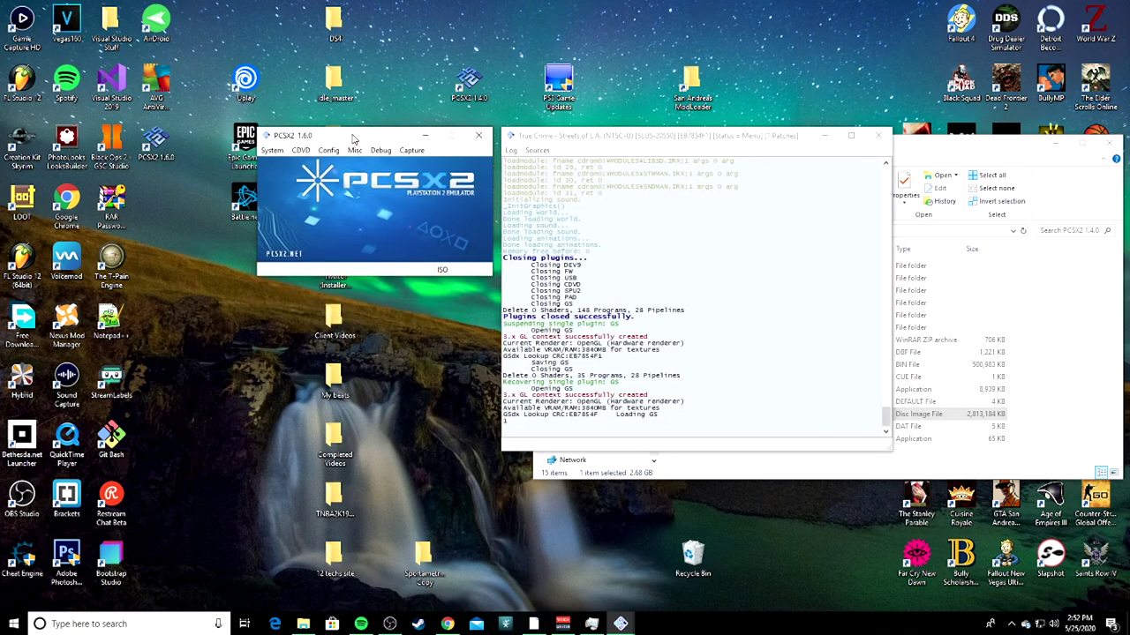
{"action": "left_click", "coordinate": [301, 152]}
{"action": "mouse_move", "coordinate": [353, 209]}
{"action": "left_click", "coordinate": [481, 255]}
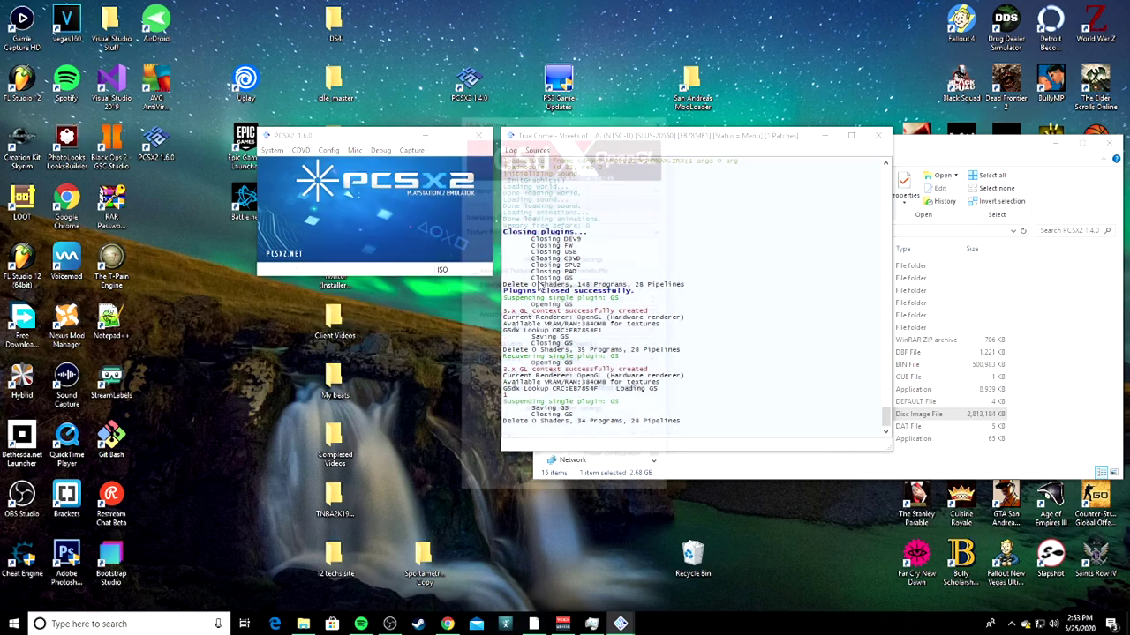
{"action": "left_click_drag", "start_coordinate": [539, 50], "coordinate": [543, 22]}
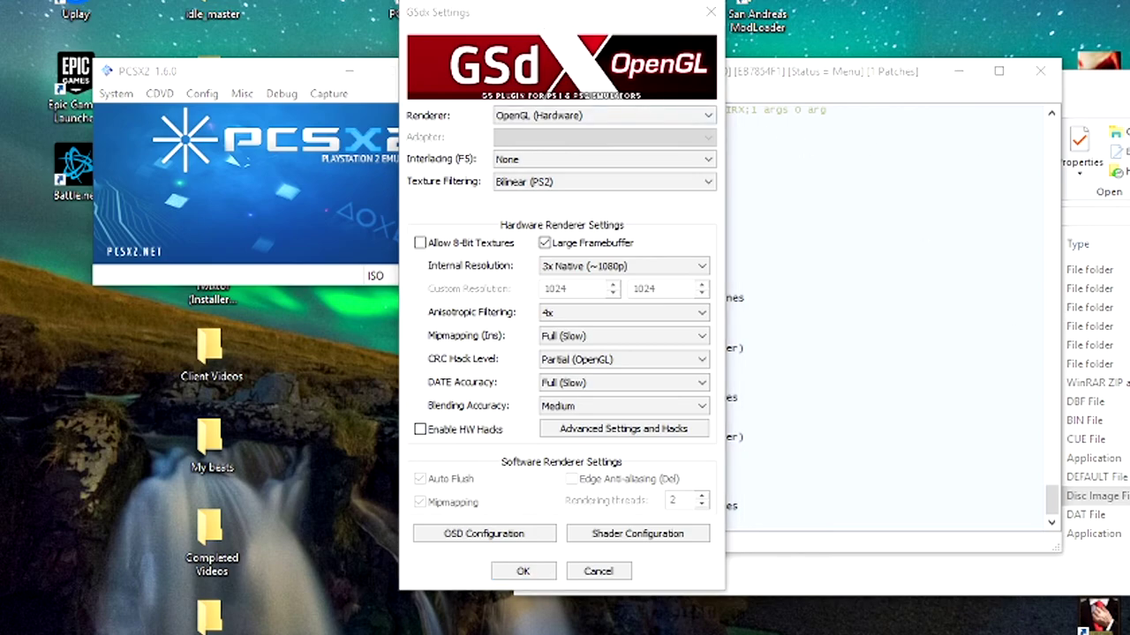
- Review the renderer, interlacing and texture filtering choices of PCSX2 1.6.0, keeping OpenGL (Hardware), None and Bilinear (PS2)
{"action": "left_click", "coordinate": [541, 123]}
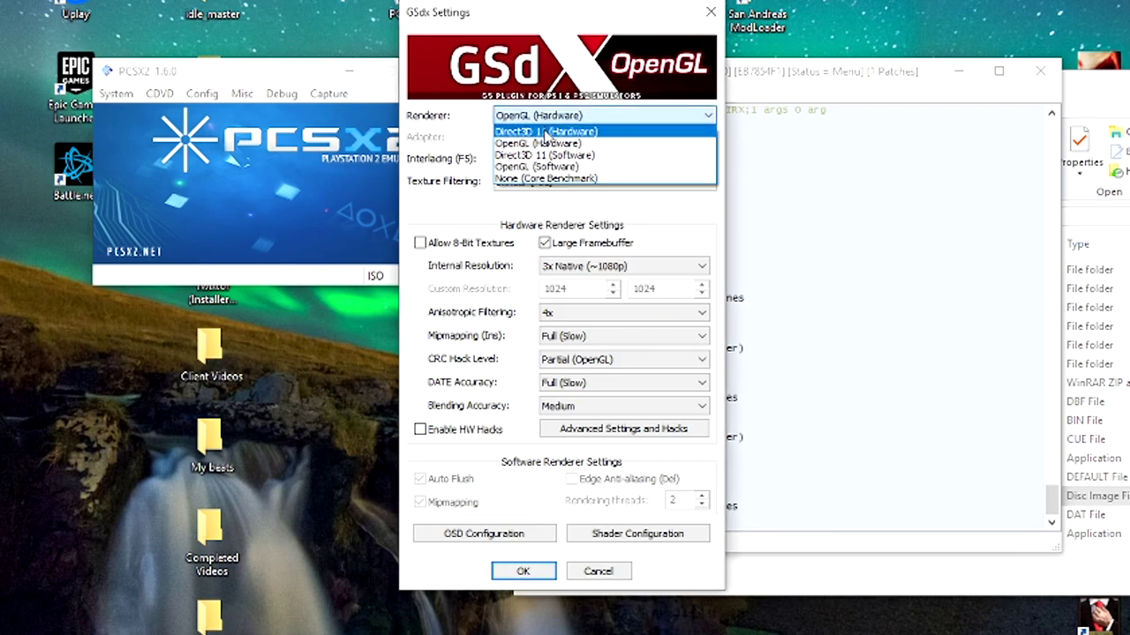
{"action": "left_click", "coordinate": [554, 119]}
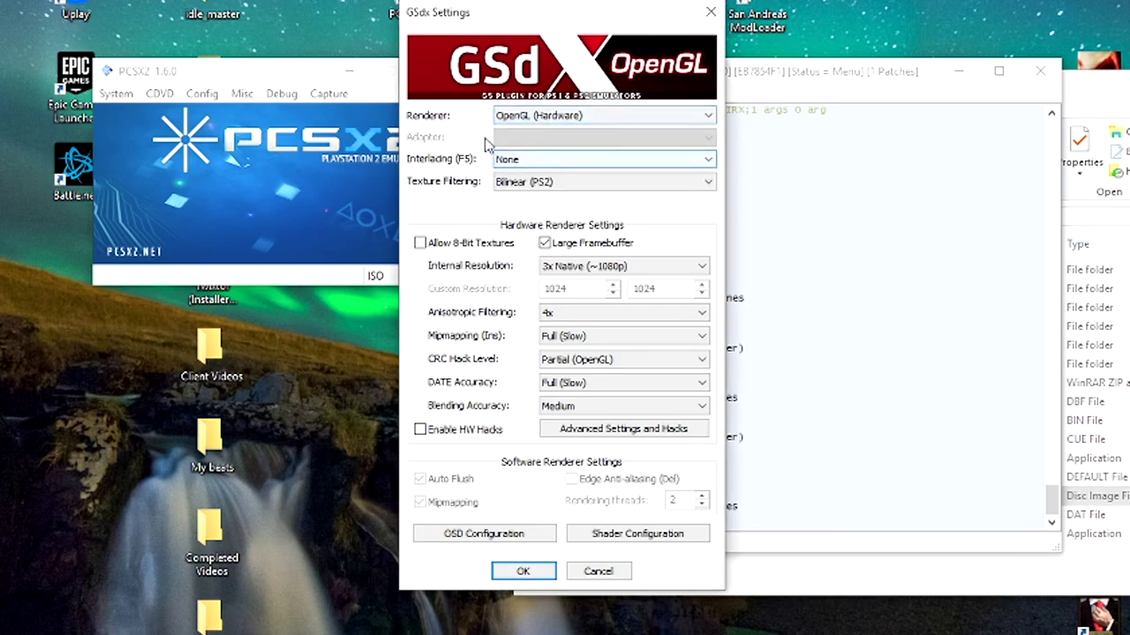
{"action": "left_click", "coordinate": [525, 162]}
{"action": "left_click", "coordinate": [525, 161]}
{"action": "left_click", "coordinate": [515, 184]}
{"action": "left_click", "coordinate": [512, 186]}
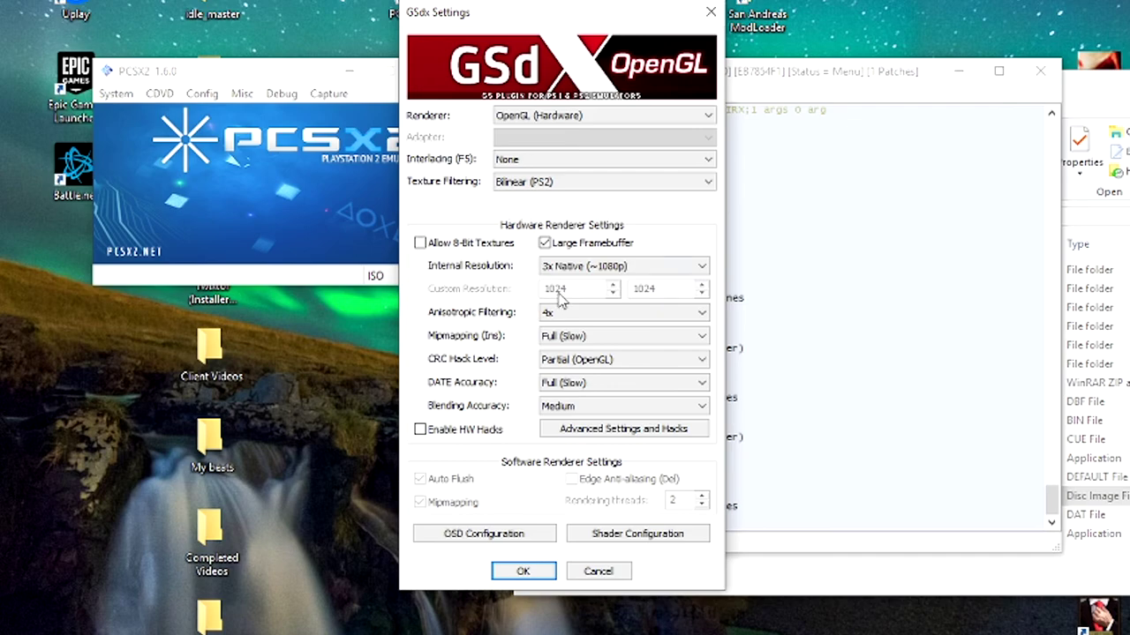
- Set the internal resolution of PCSX2 1.6.0 to Custom (Not Recommended) with a custom resolution of 1280 by 720
{"action": "mouse_move", "coordinate": [456, 253]}
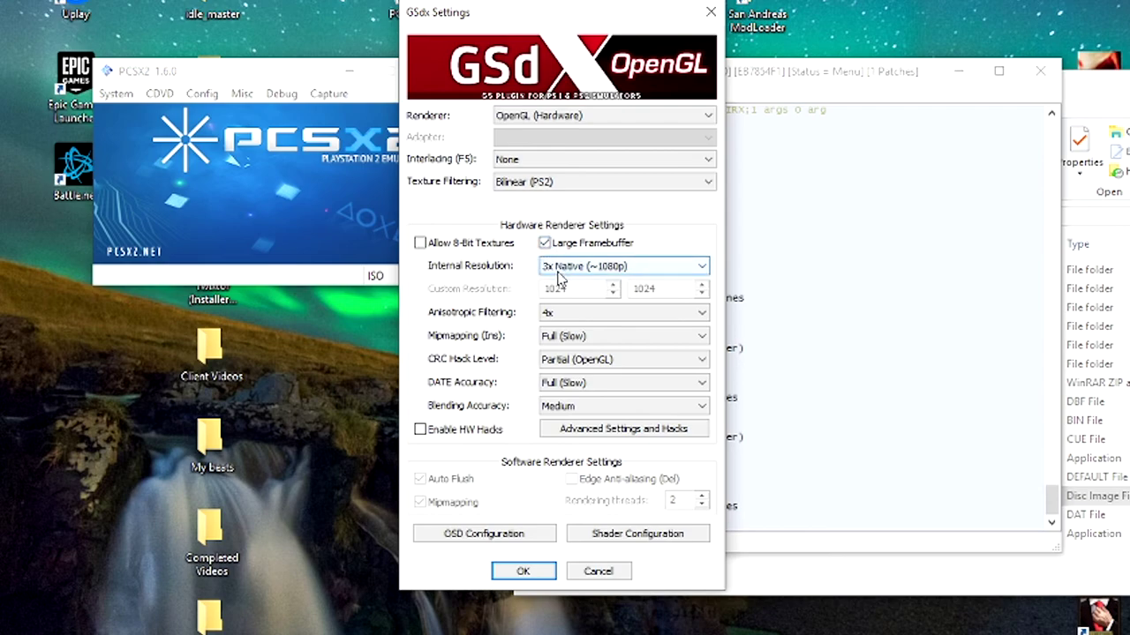
{"action": "left_click", "coordinate": [556, 277]}
{"action": "left_click", "coordinate": [562, 258]}
{"action": "left_click", "coordinate": [557, 275]}
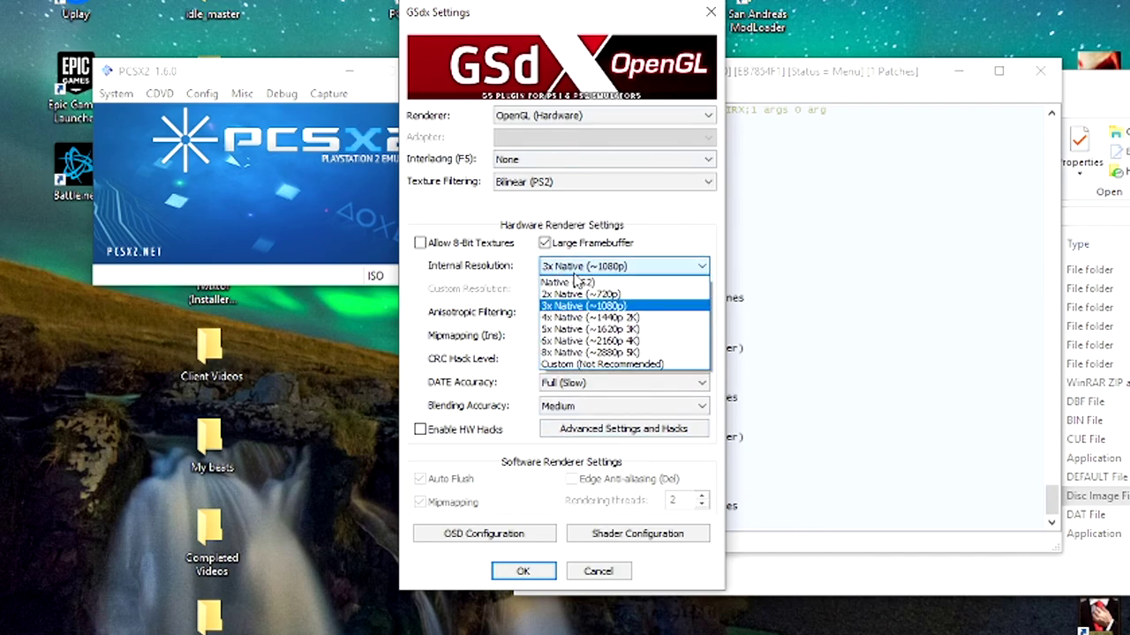
{"action": "left_click", "coordinate": [571, 364]}
{"action": "key", "text": "Tab"}
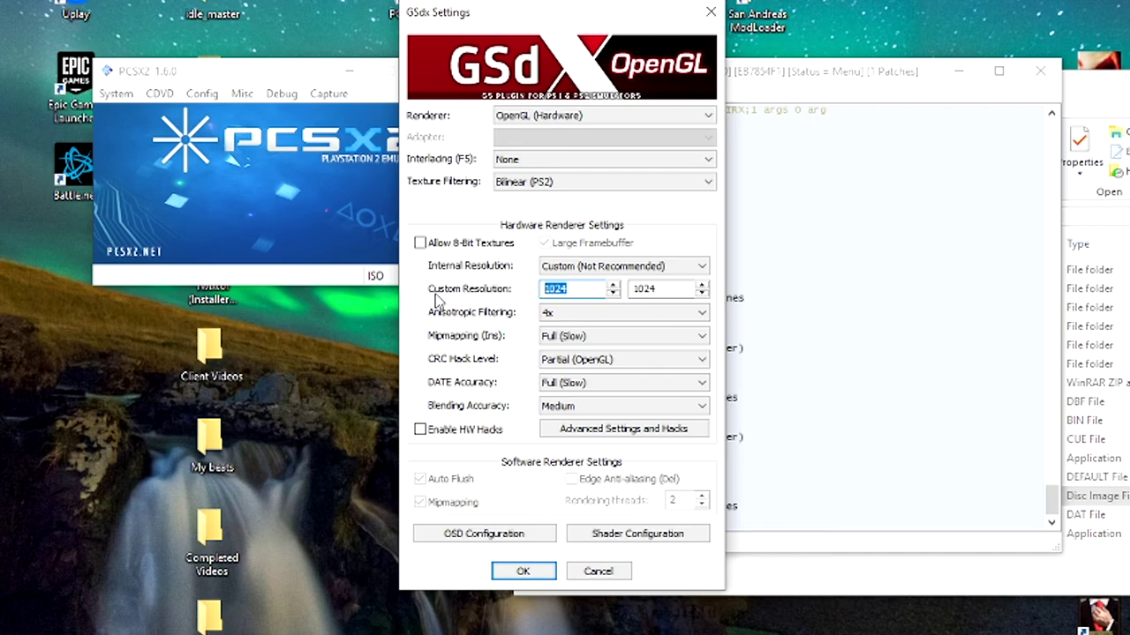
{"action": "type", "text": "1"}
{"action": "double_click", "coordinate": [664, 288]}
{"action": "type", "text": "720"}
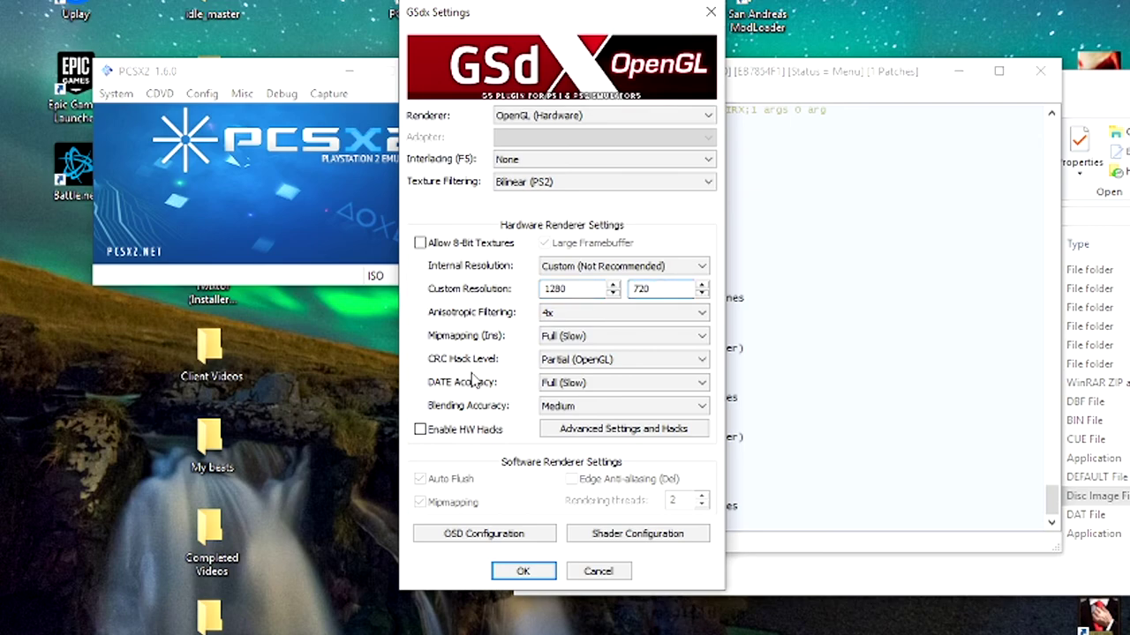
- Set the custom resolution height to 1024 and check the anisotropic filtering choices, keeping 4x
{"action": "double_click", "coordinate": [650, 288]}
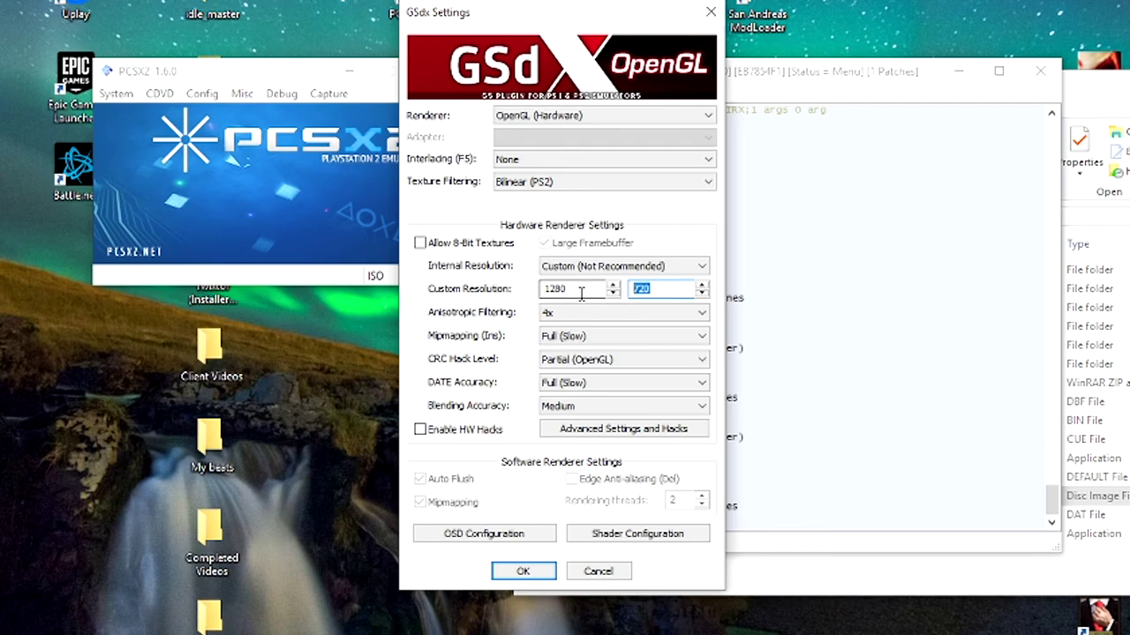
{"action": "type", "text": "1024"}
{"action": "left_click", "coordinate": [562, 316]}
{"action": "left_click", "coordinate": [563, 319]}
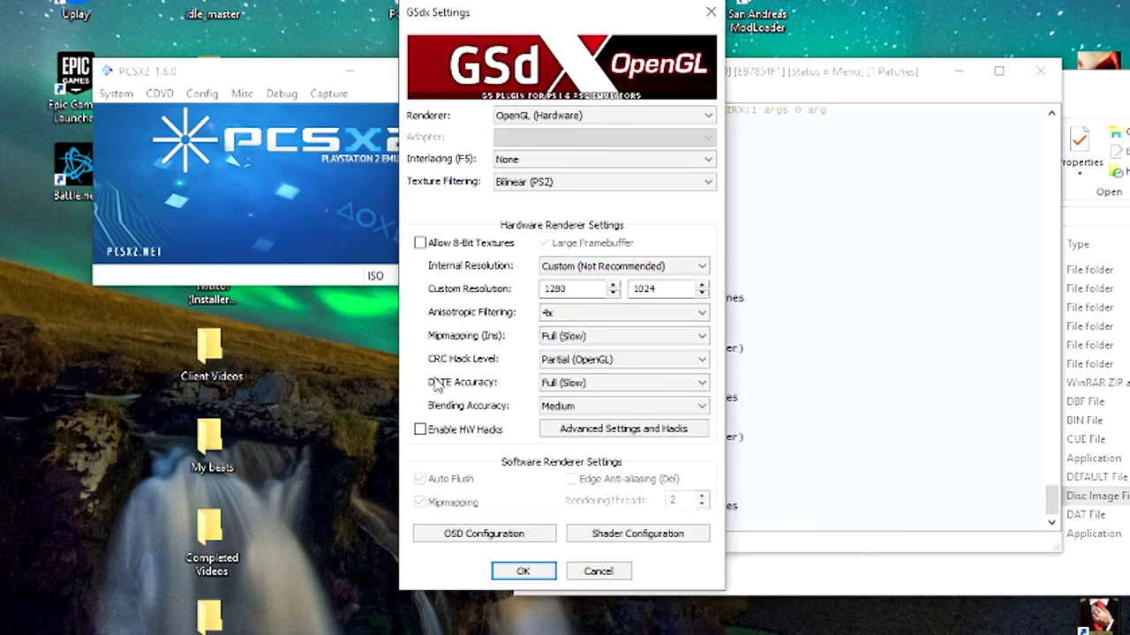
- Review the mipmapping, CRC hack level, DATE accuracy and blending accuracy choices, keeping Full (Slow), Partial (OpenGL), Full (Slow) and Medium
{"action": "left_click", "coordinate": [559, 340]}
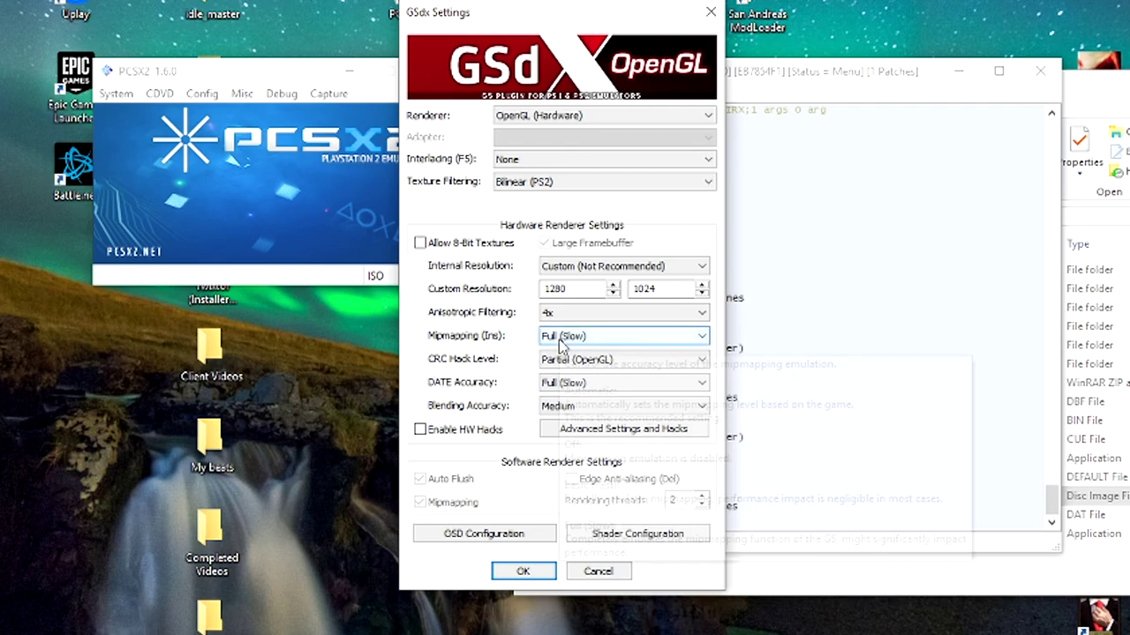
{"action": "left_click", "coordinate": [521, 363]}
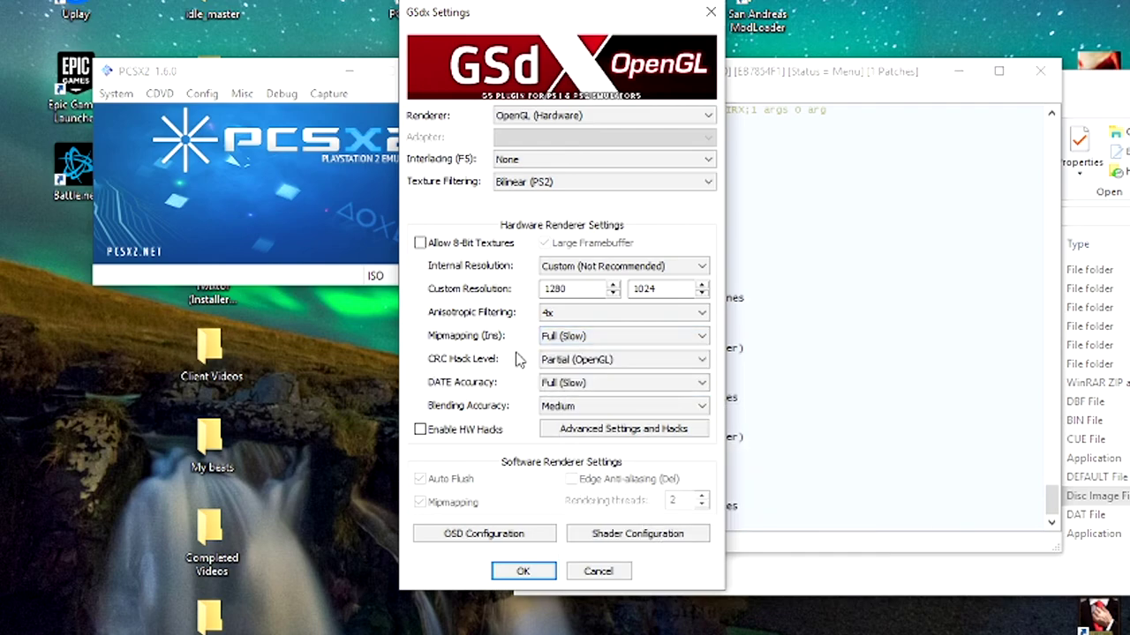
{"action": "left_click", "coordinate": [594, 369]}
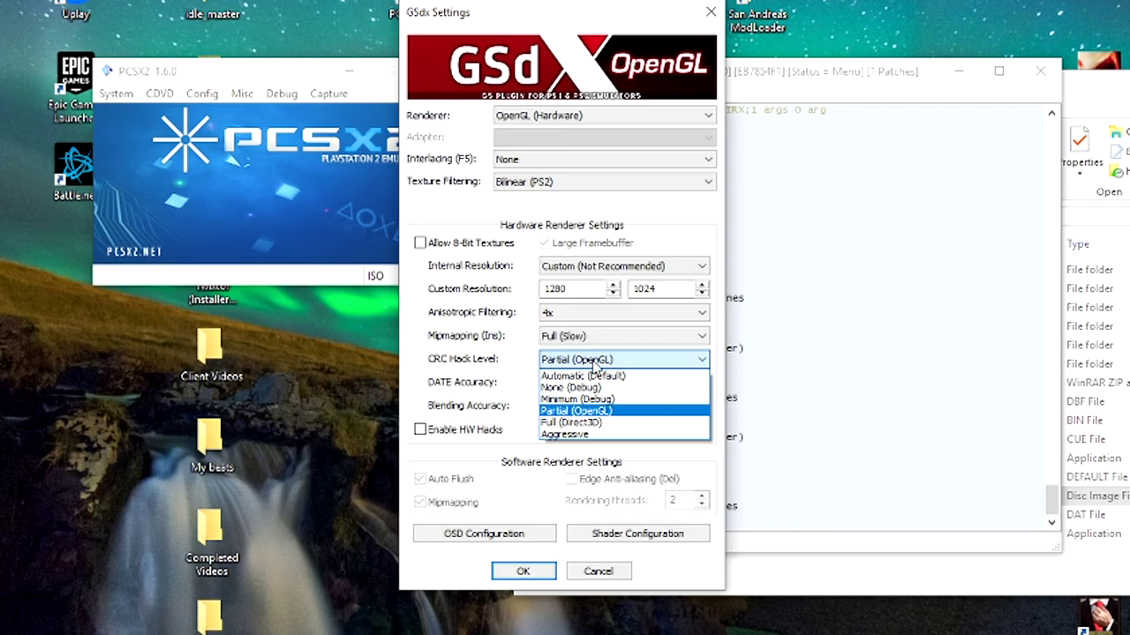
{"action": "left_click", "coordinate": [481, 385]}
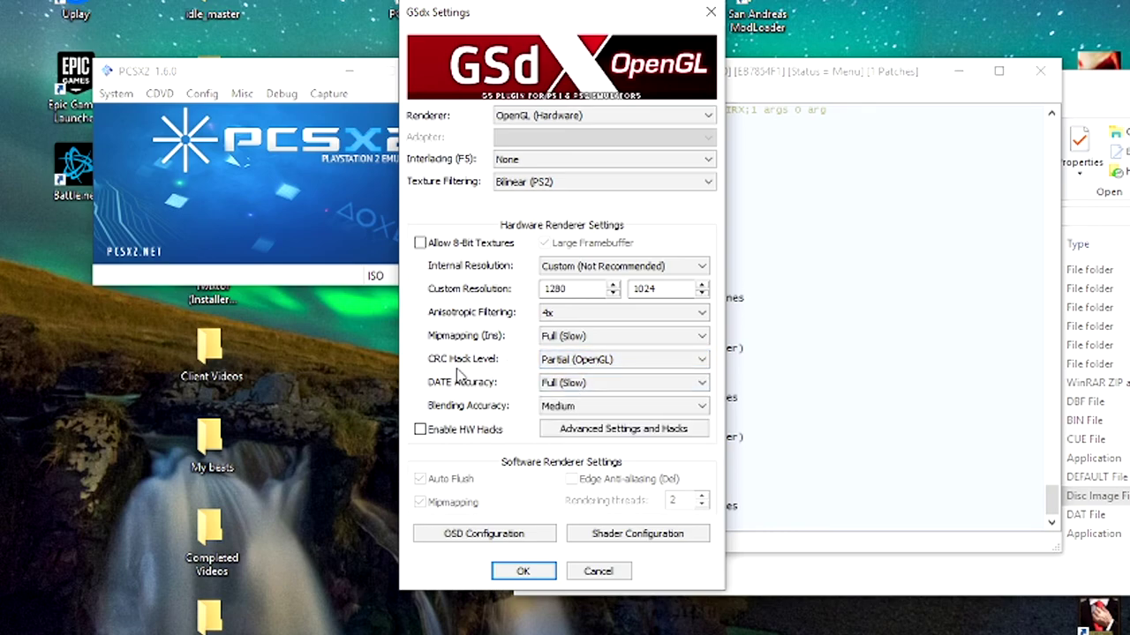
{"action": "mouse_move", "coordinate": [564, 391]}
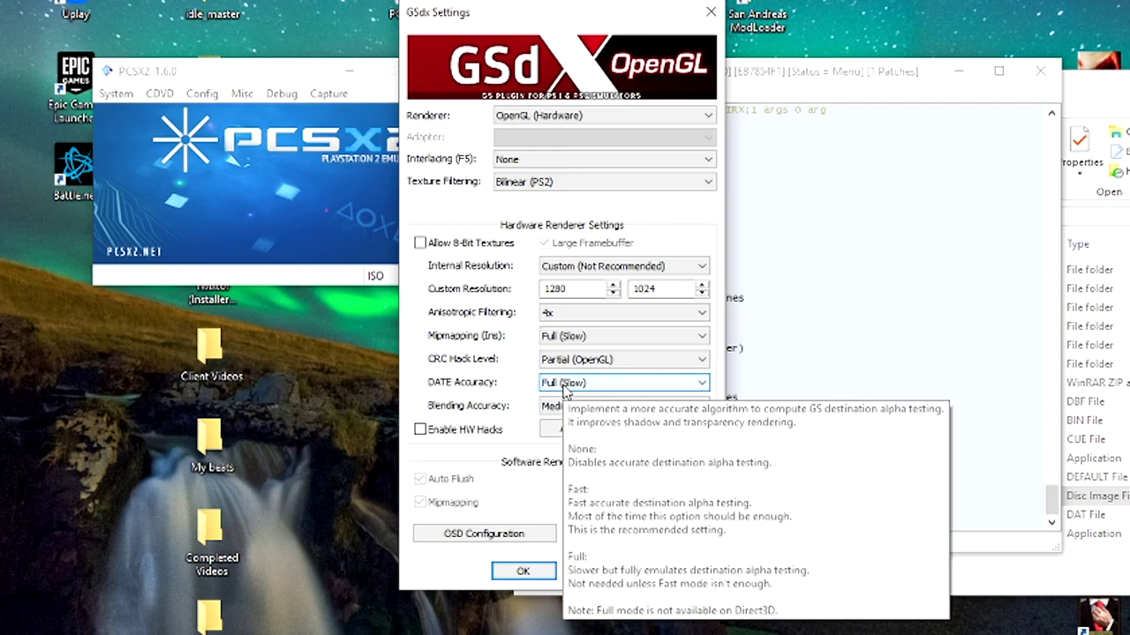
{"action": "left_click", "coordinate": [596, 383]}
{"action": "left_click", "coordinate": [578, 424]}
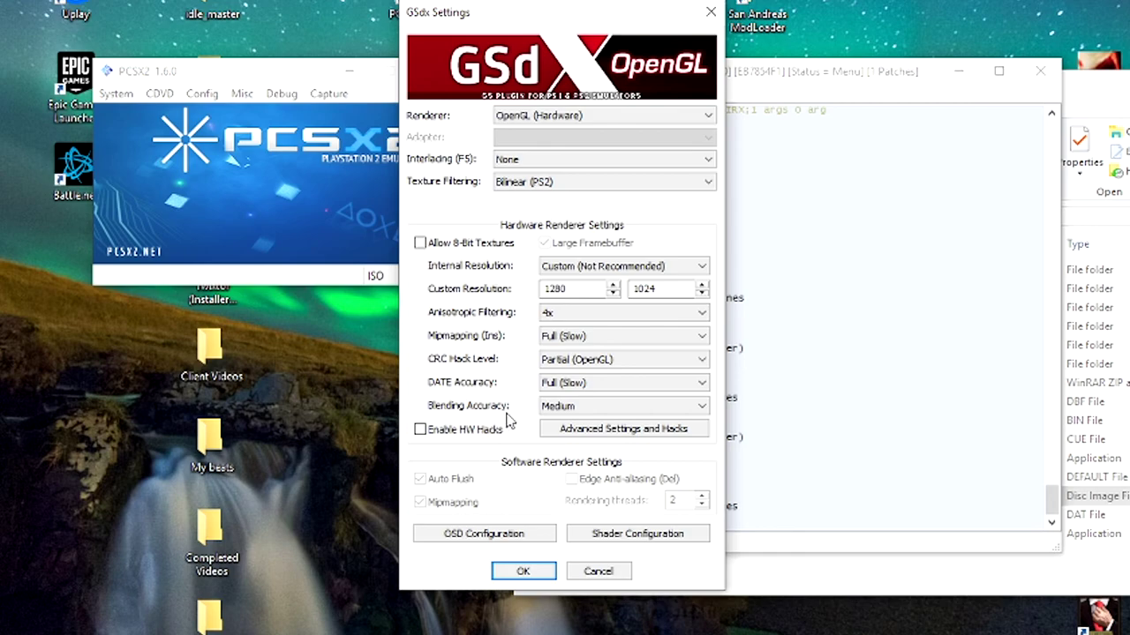
{"action": "left_click", "coordinate": [560, 411]}
{"action": "left_click", "coordinate": [556, 413]}
- Enable HW Hacks to view the advanced settings and hacks, check the renderer choices and disable HW Hacks again
{"action": "left_click", "coordinate": [465, 433]}
{"action": "left_click", "coordinate": [573, 429]}
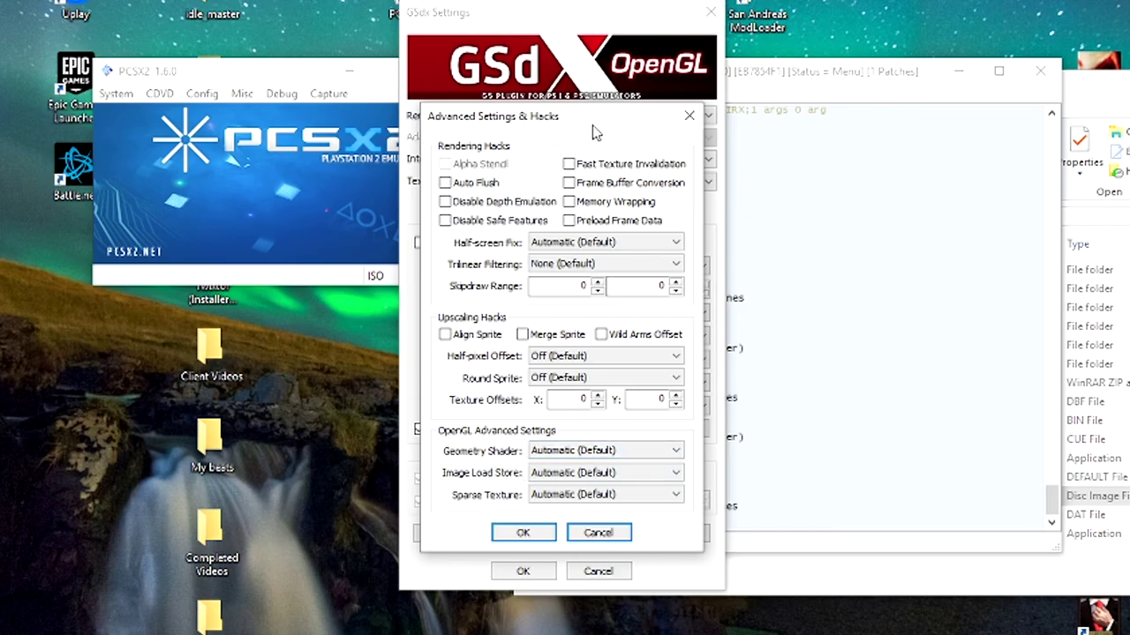
{"action": "left_click", "coordinate": [688, 116]}
{"action": "left_click", "coordinate": [569, 123]}
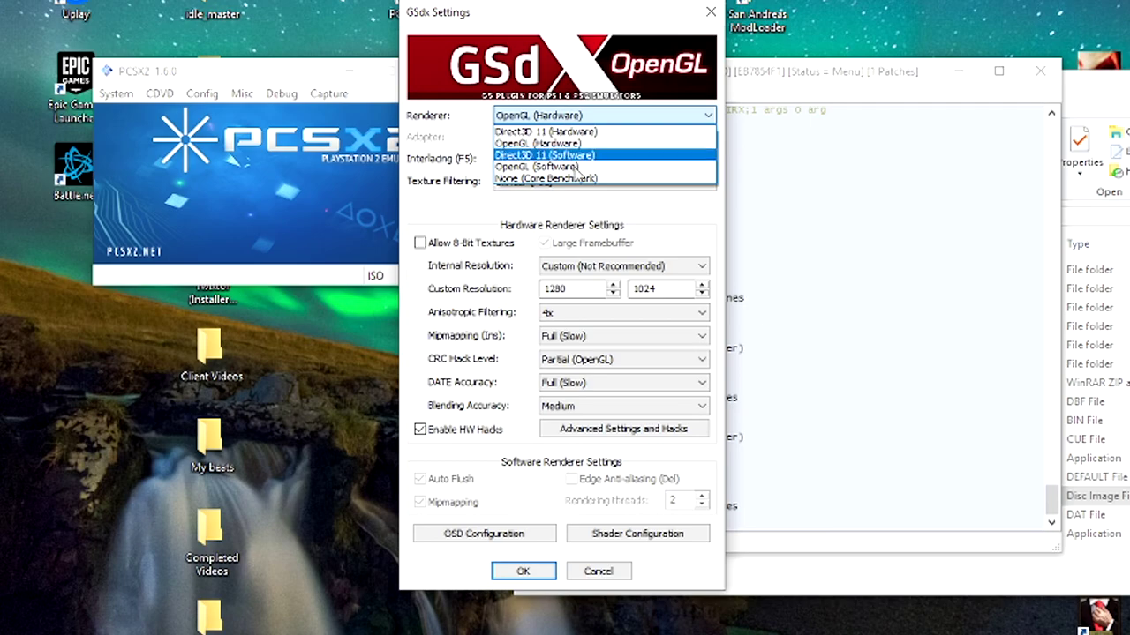
{"action": "left_click", "coordinate": [500, 291]}
{"action": "left_click", "coordinate": [420, 430]}
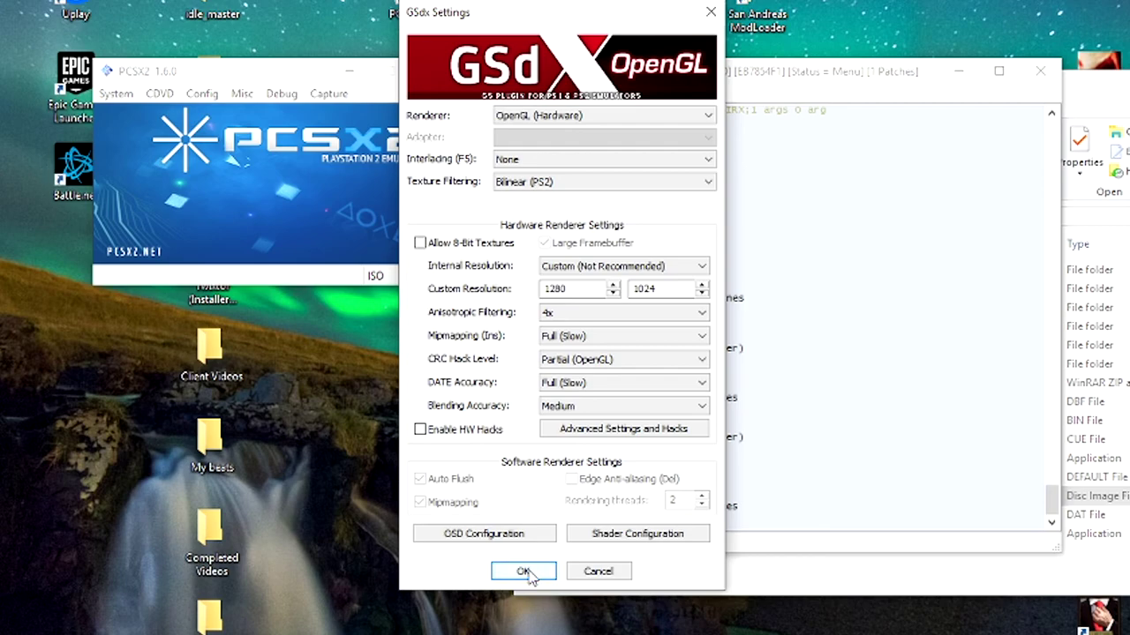
- Recheck the blending accuracy and internal resolution, keeping Medium and Custom (Not Recommended), and confirm the GSdx settings
{"action": "left_click", "coordinate": [614, 408]}
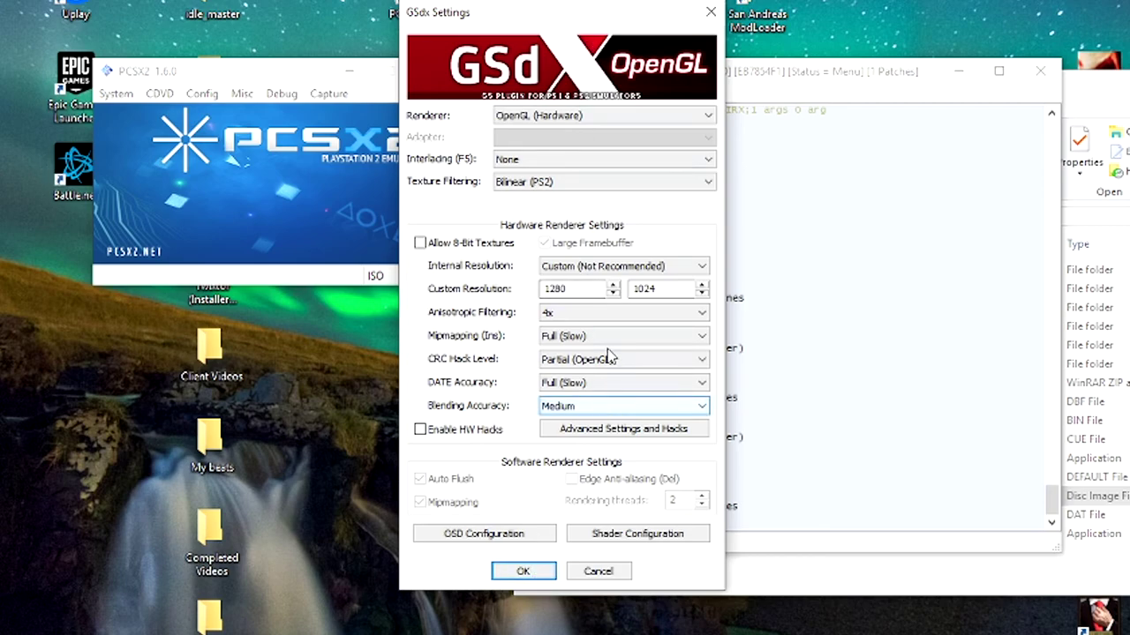
{"action": "left_click", "coordinate": [639, 271]}
{"action": "left_click", "coordinate": [473, 345]}
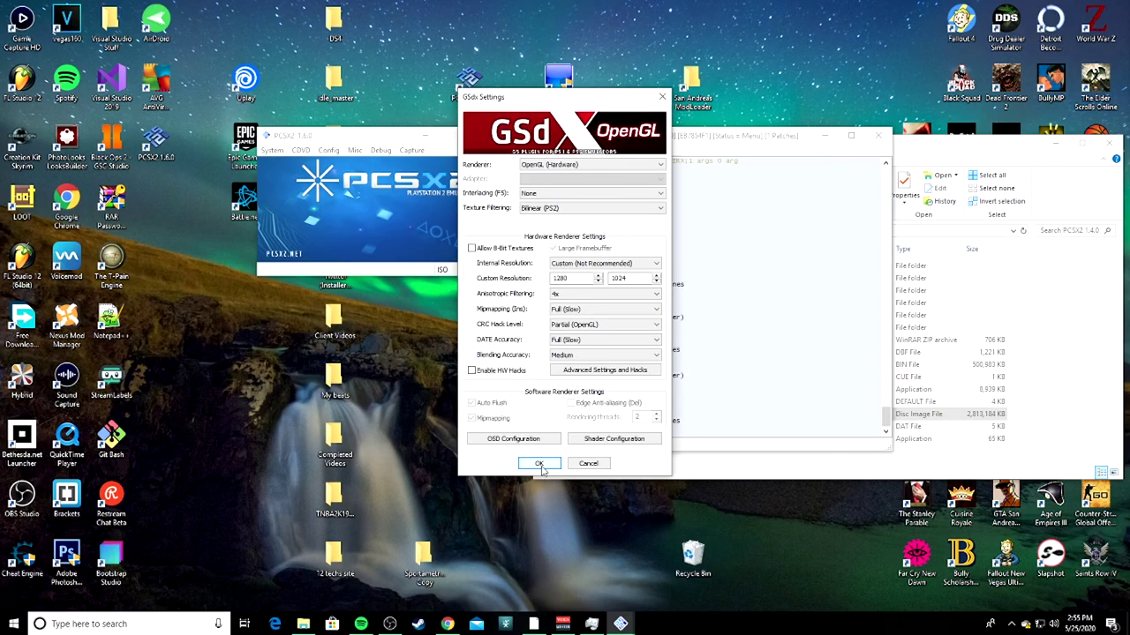
{"action": "left_click", "coordinate": [523, 571]}
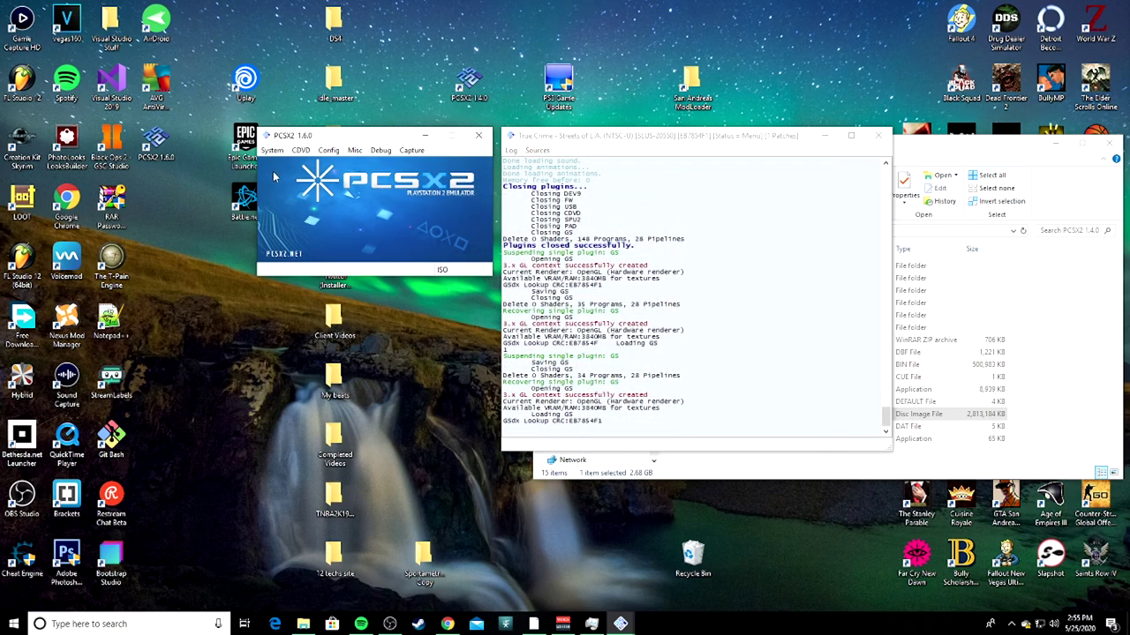
- Open the emulation settings of PCSX2 1.6.0 and reposition their window
{"action": "left_click", "coordinate": [354, 150]}
{"action": "mouse_move", "coordinate": [328, 152]}
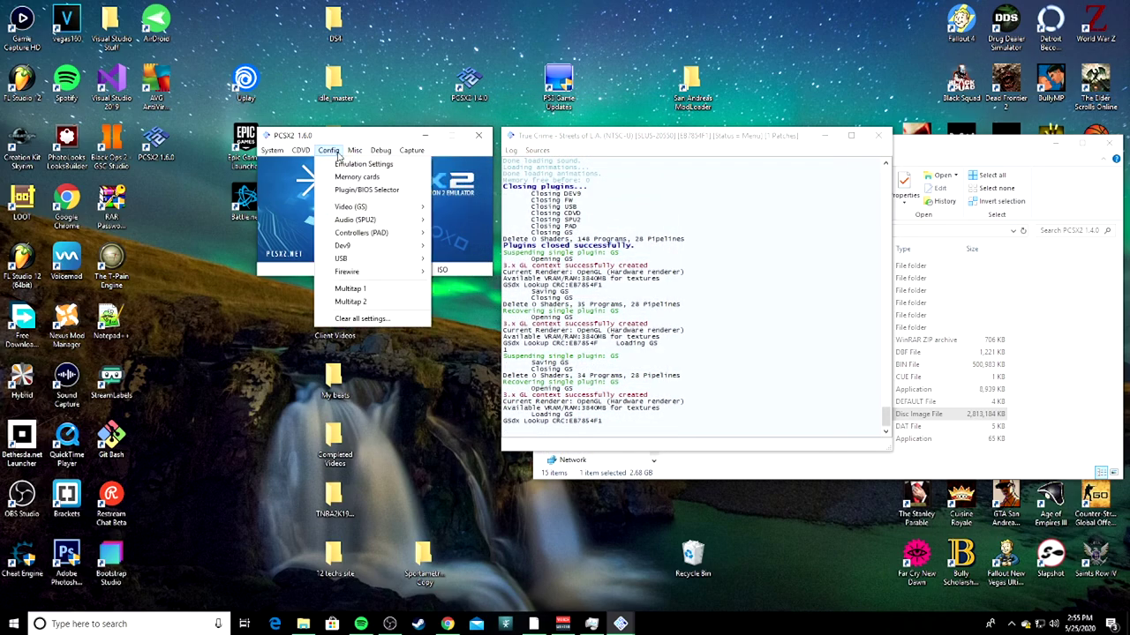
{"action": "left_click", "coordinate": [347, 170]}
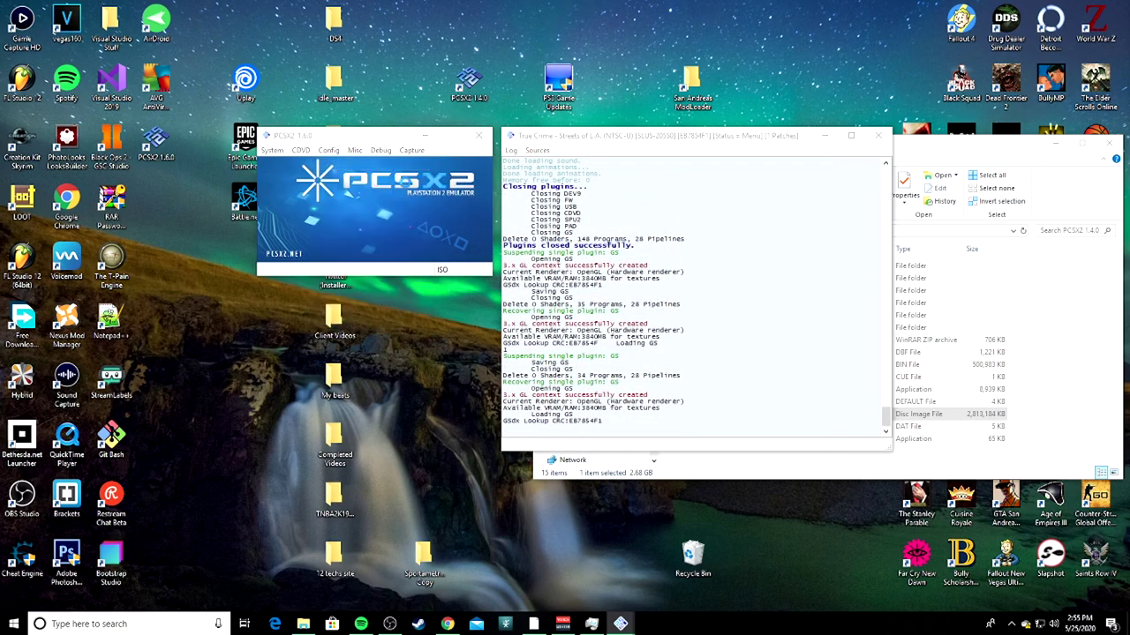
{"action": "left_click_drag", "start_coordinate": [589, 142], "coordinate": [690, 131]}
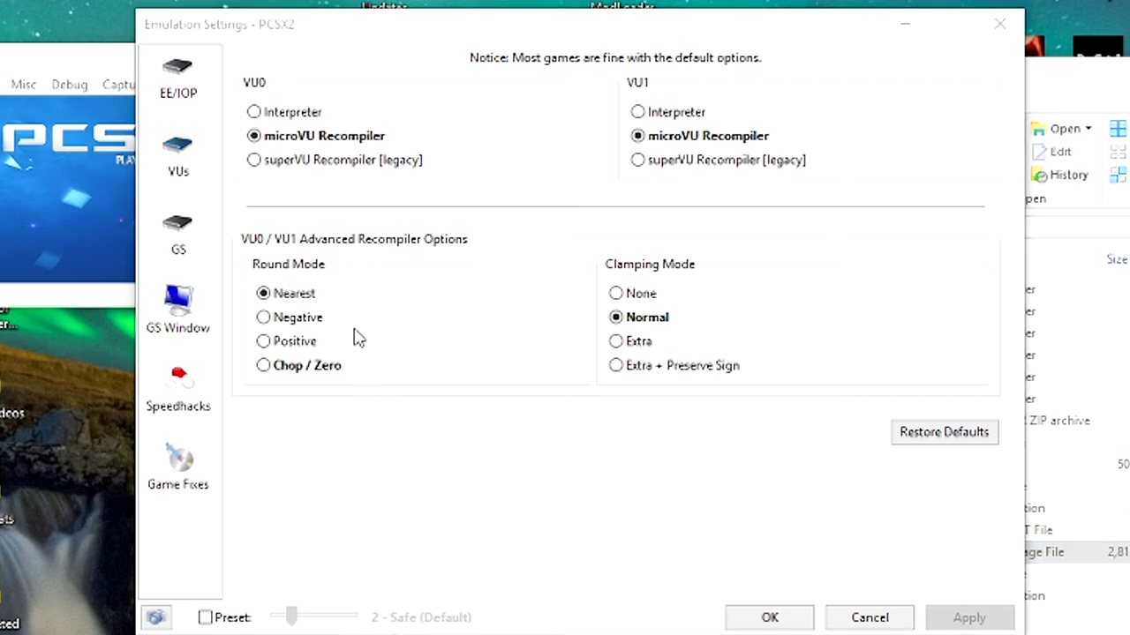
- Review the EE/IOP, VUs, GS, GS Window, Speedhacks and Game Fixes pages of the emulation settings
{"action": "left_click", "coordinate": [182, 159]}
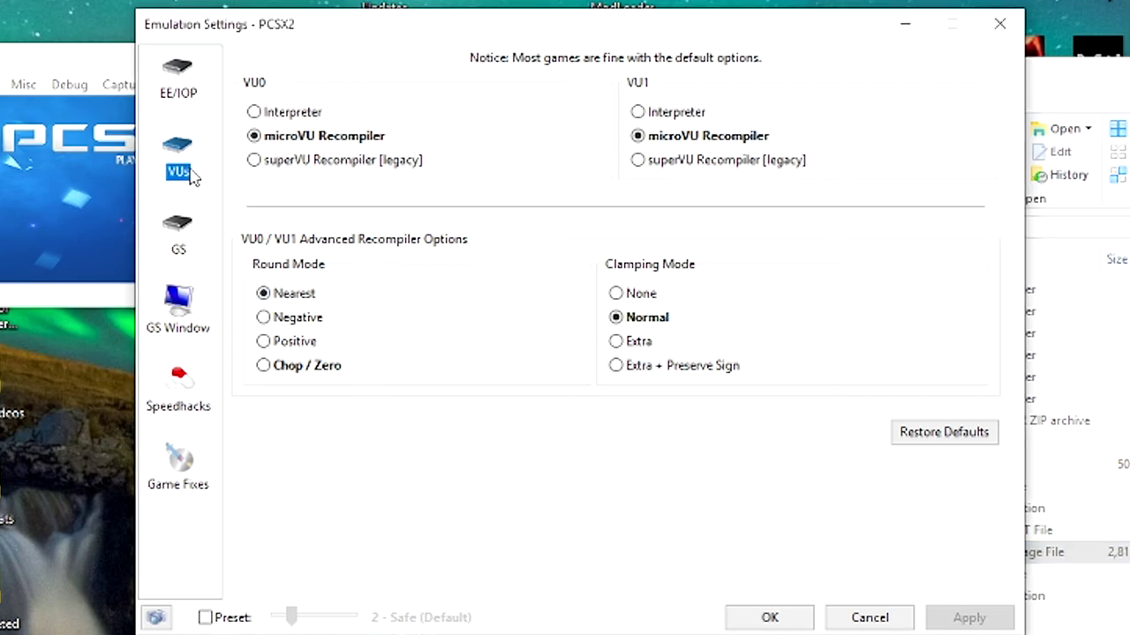
{"action": "left_click", "coordinate": [181, 79]}
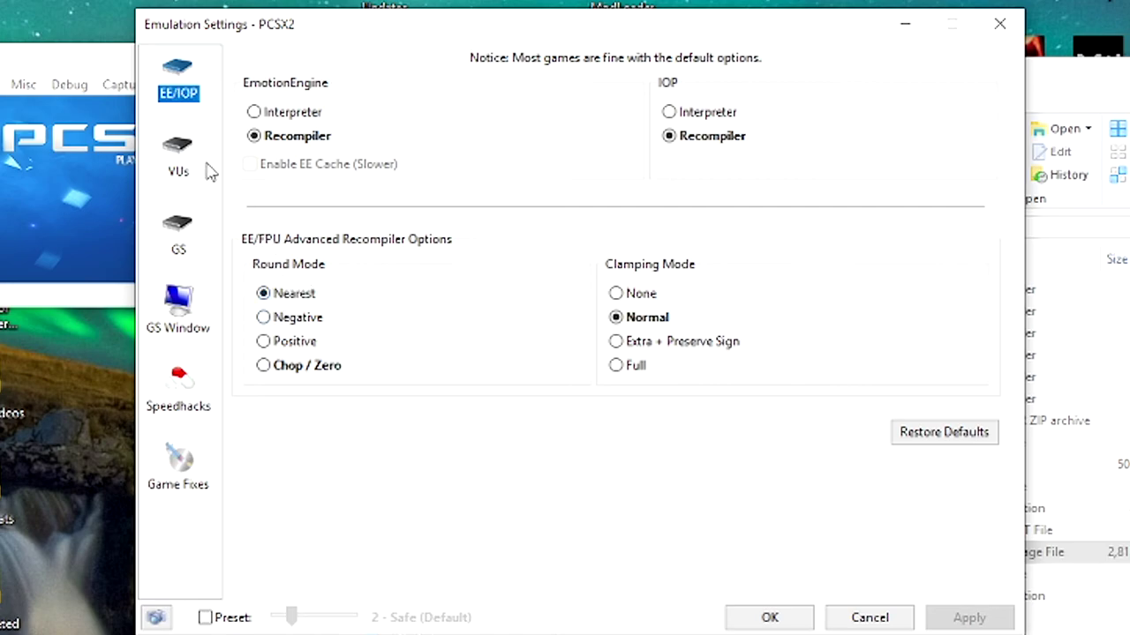
{"action": "left_click", "coordinate": [177, 166]}
{"action": "left_click", "coordinate": [177, 234]}
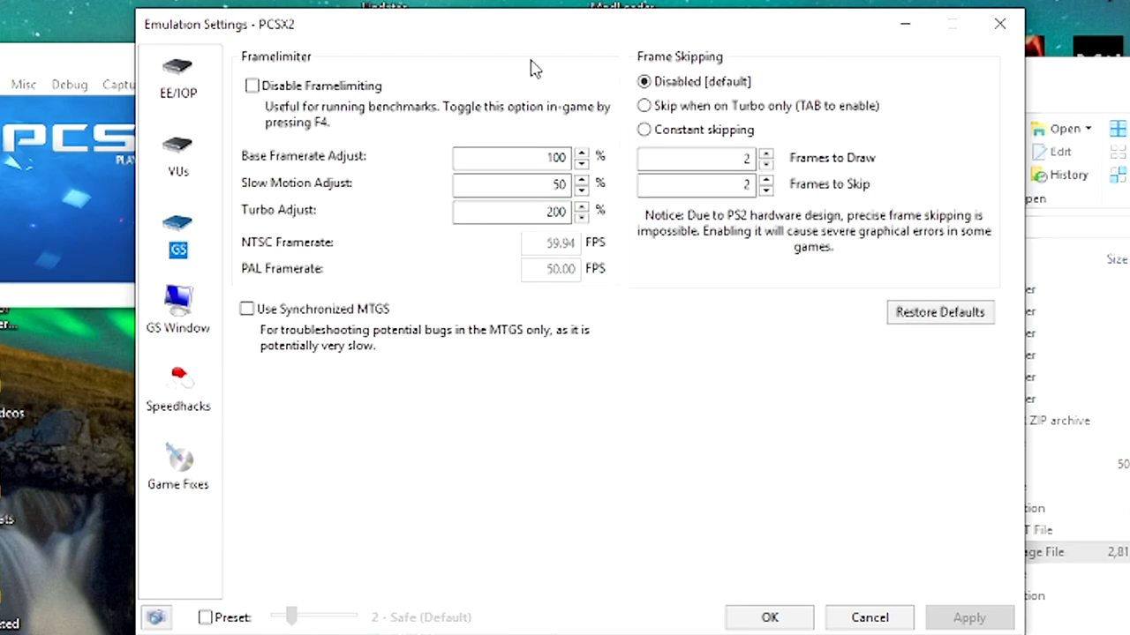
{"action": "left_click", "coordinate": [191, 318]}
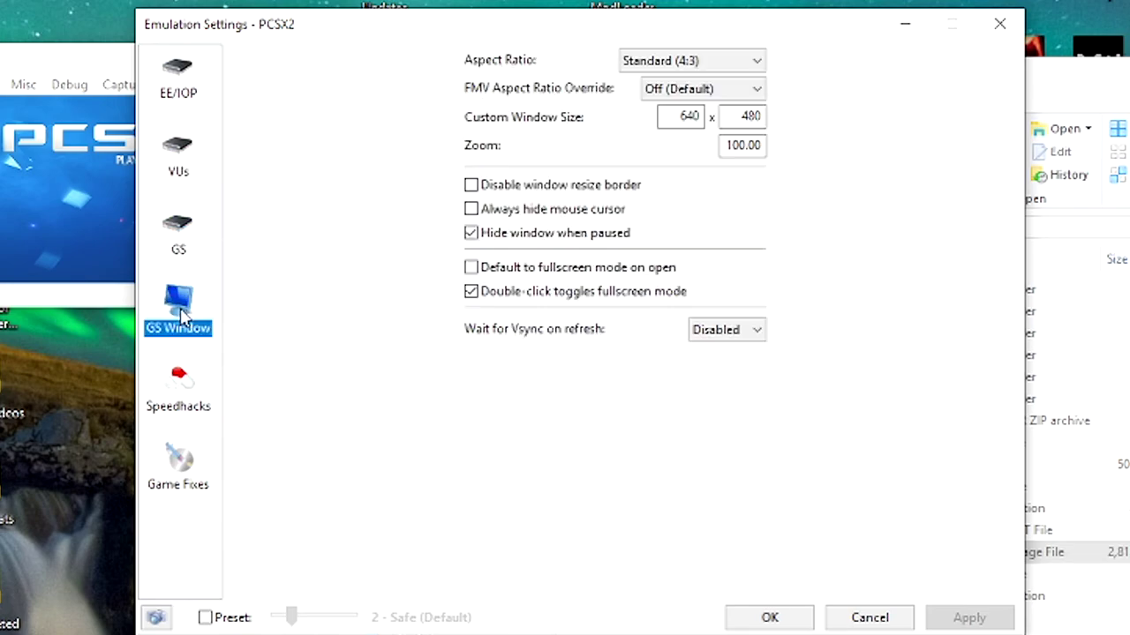
{"action": "left_click", "coordinate": [203, 397]}
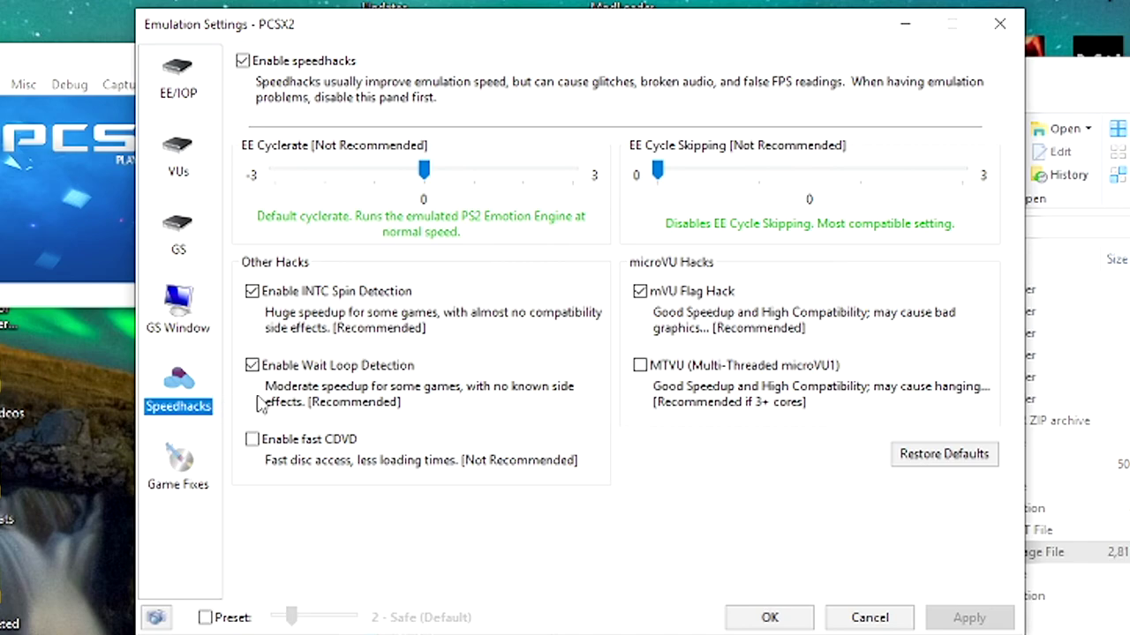
{"action": "left_click", "coordinate": [177, 463]}
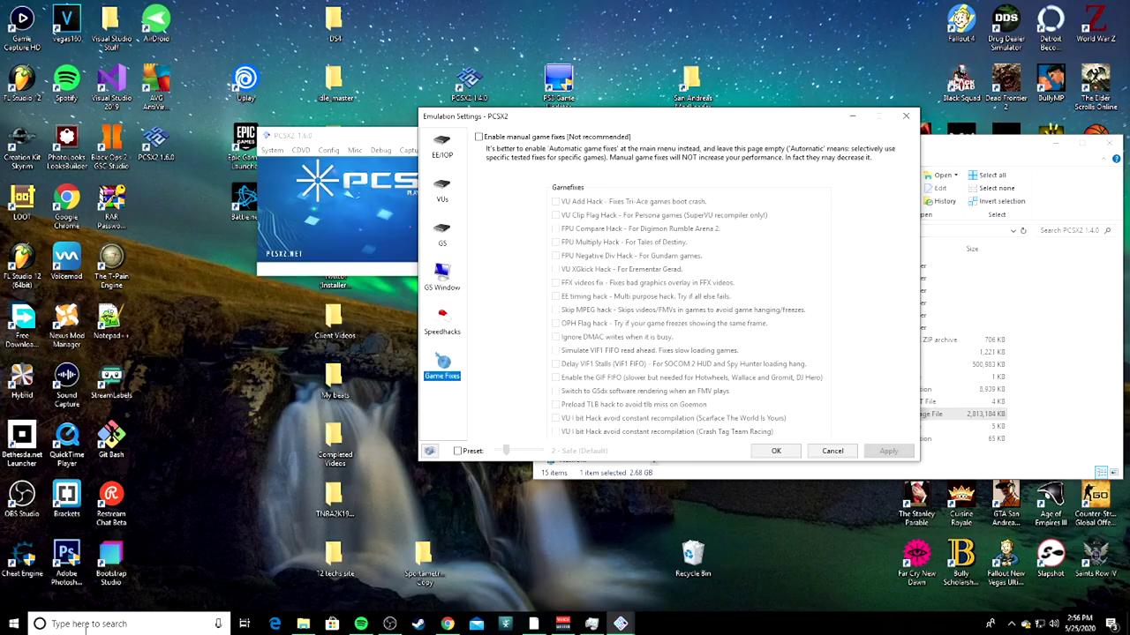
- Search Windows for "system", open System Information to check the processor's core count, and close it
{"action": "key", "text": "super"}
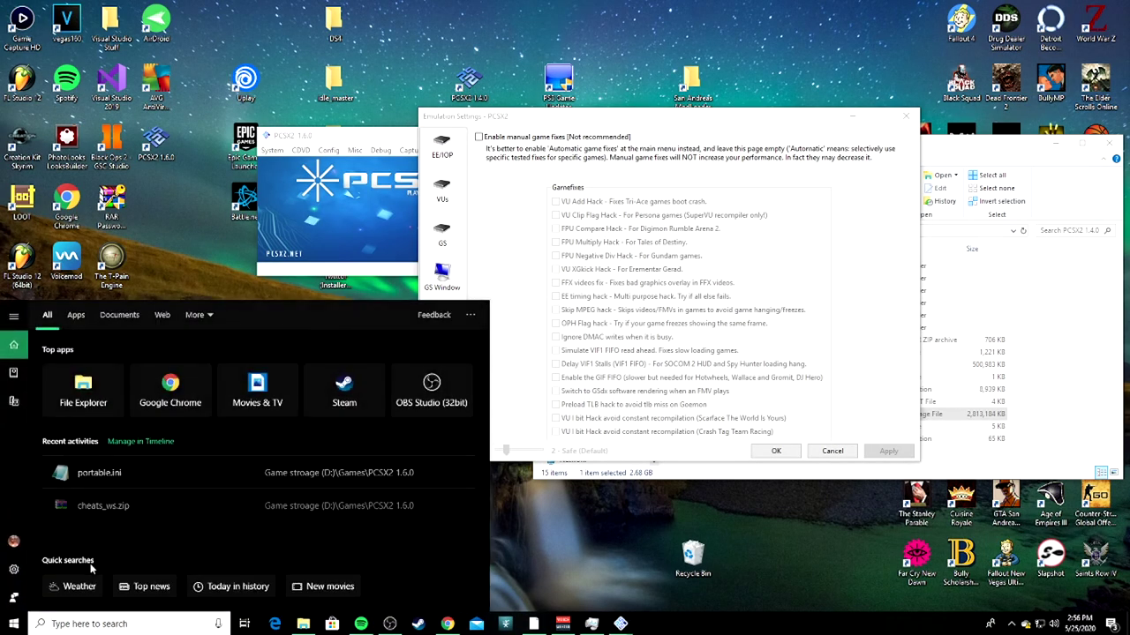
{"action": "type", "text": "system"}
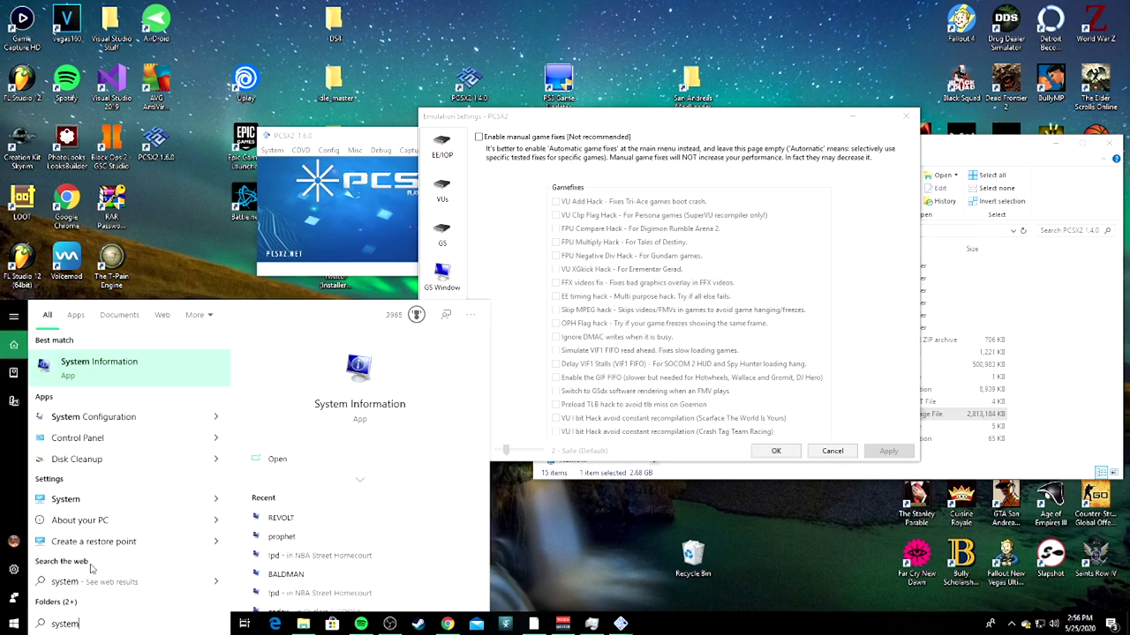
{"action": "key", "text": "Return"}
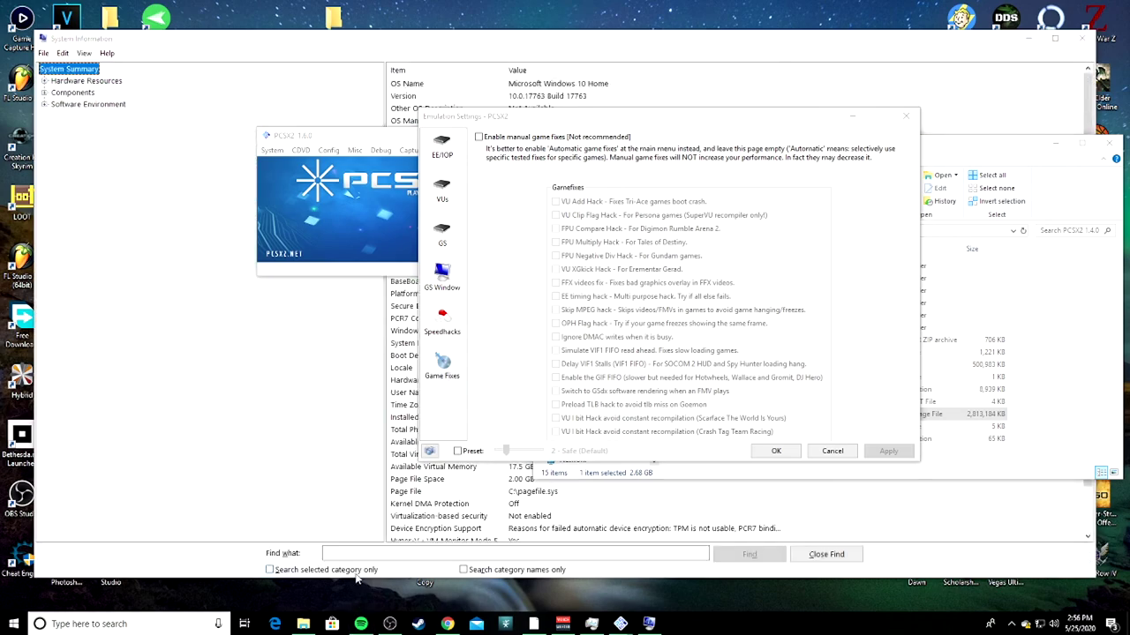
{"action": "left_click", "coordinate": [250, 386]}
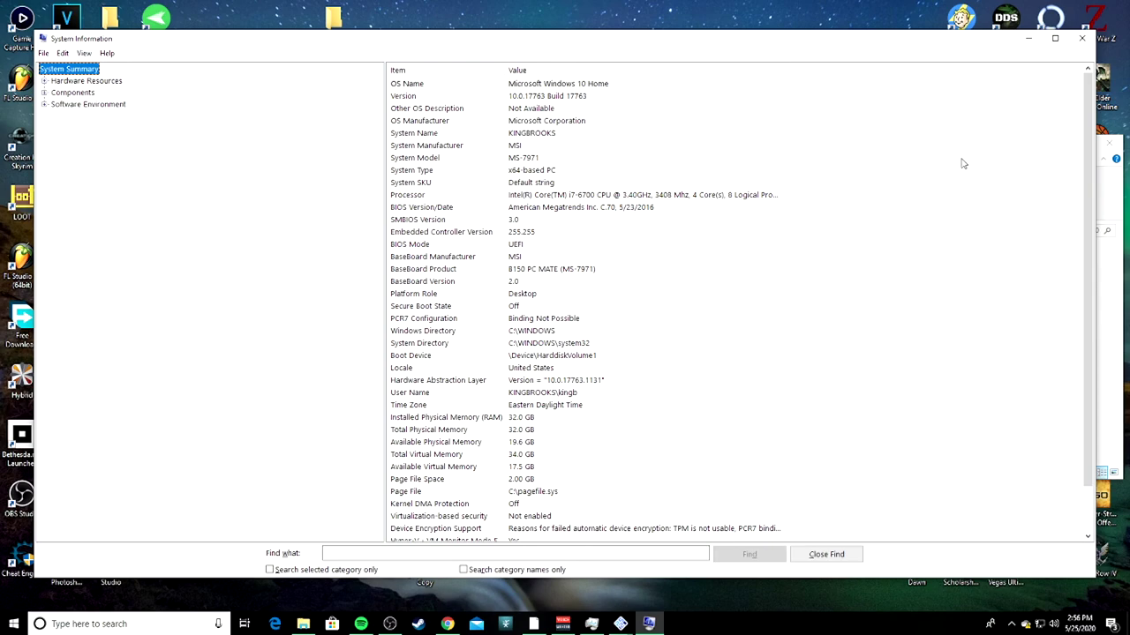
{"action": "left_click", "coordinate": [1082, 38]}
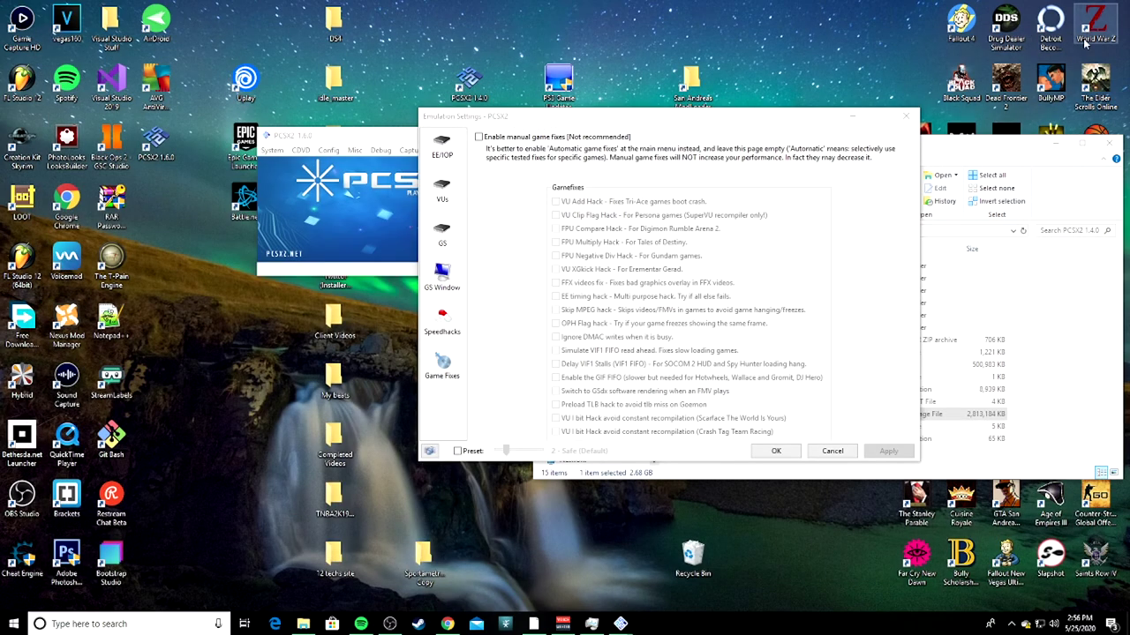
- Examine the MTVU option under Speedhacks and the manual game fixes, and close the emulation settings without changes
{"action": "left_click", "coordinate": [445, 325]}
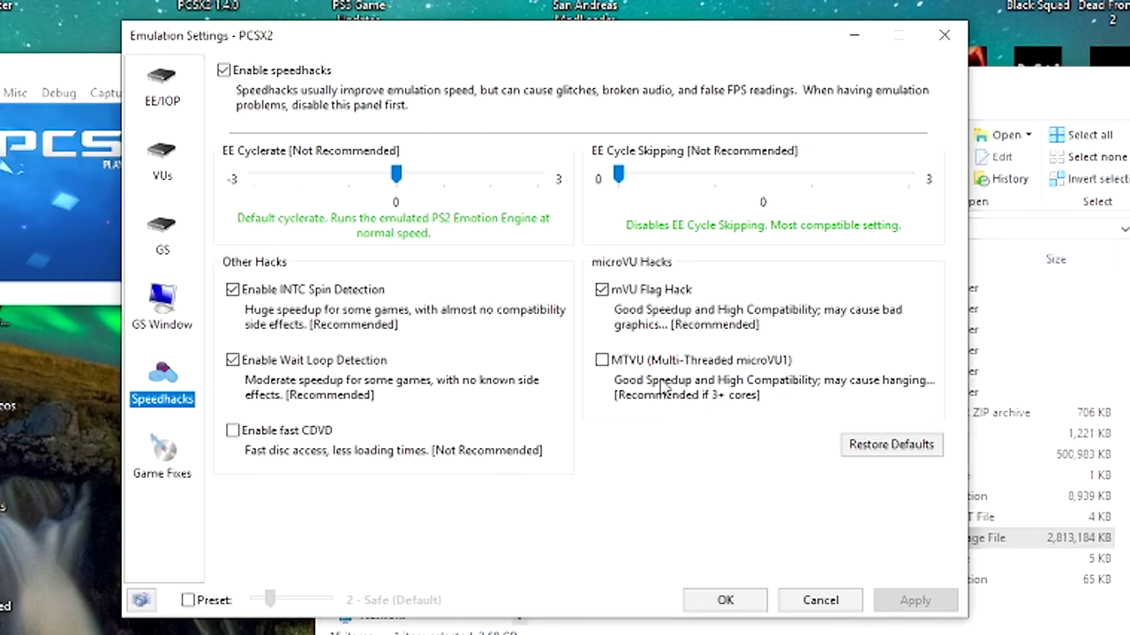
{"action": "mouse_move", "coordinate": [621, 380]}
{"action": "left_click", "coordinate": [165, 469]}
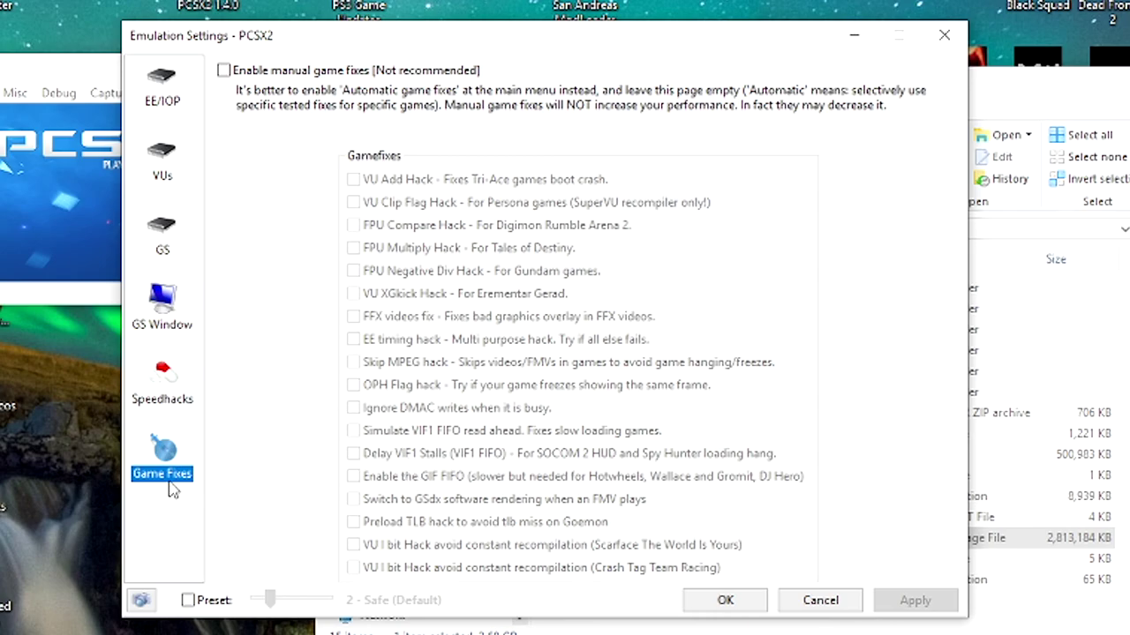
{"action": "left_click", "coordinate": [946, 37]}
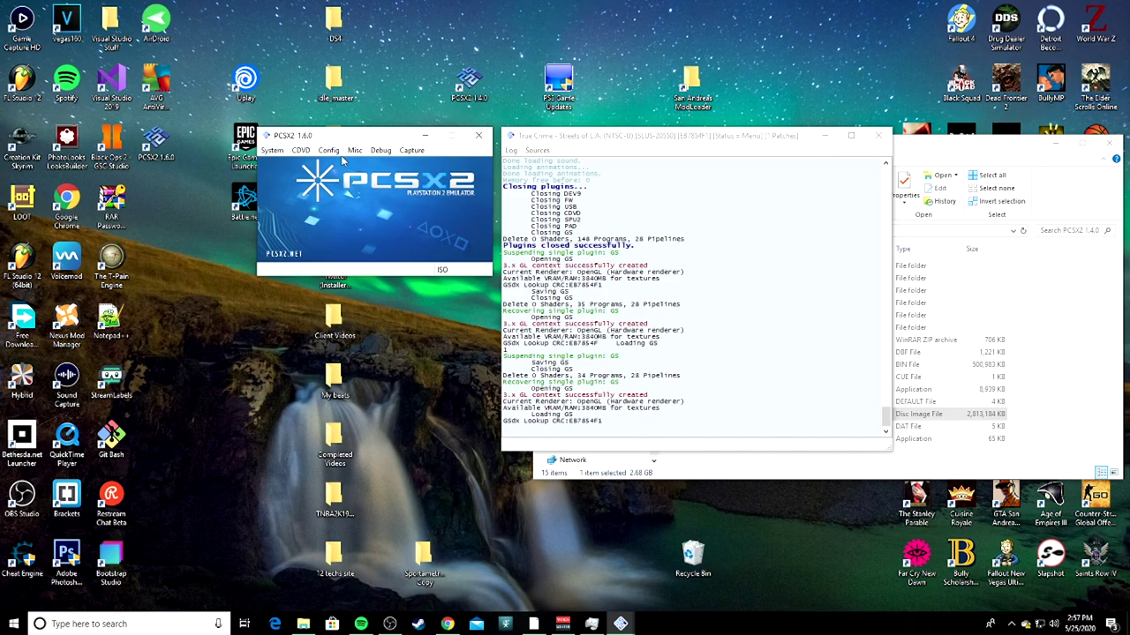
- Open the emulation settings, try the Preset option at 1 - Safest (No hacks), and turn presets off again
{"action": "left_click", "coordinate": [327, 151]}
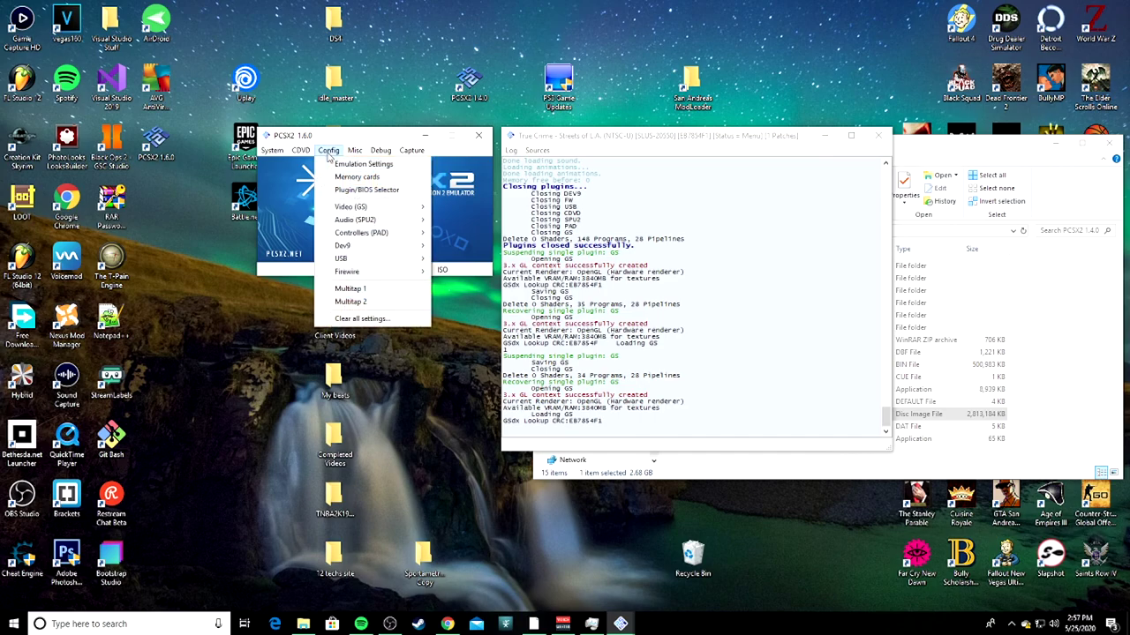
{"action": "left_click", "coordinate": [357, 164]}
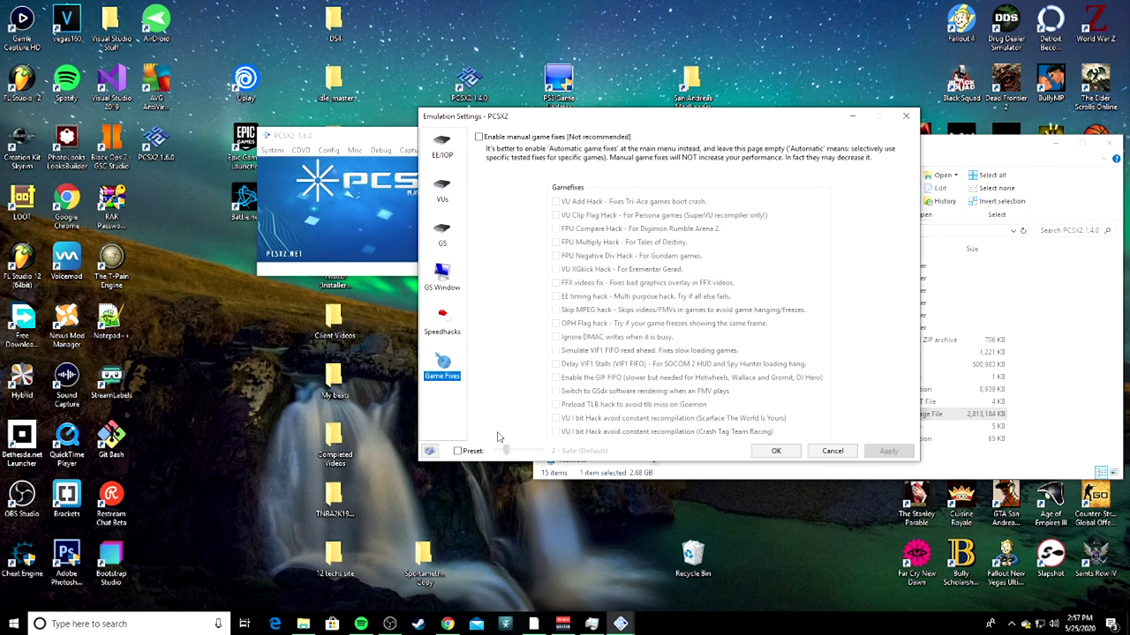
{"action": "left_click", "coordinate": [470, 454]}
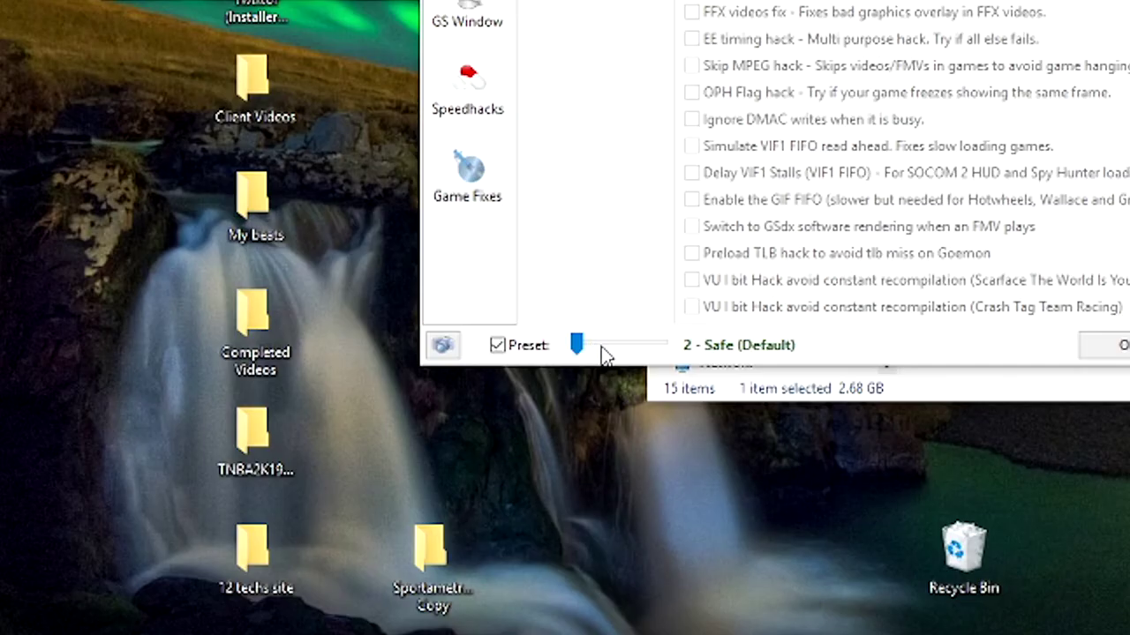
{"action": "scroll", "coordinate": [609, 348], "scroll_direction": "down", "scroll_amount": 1}
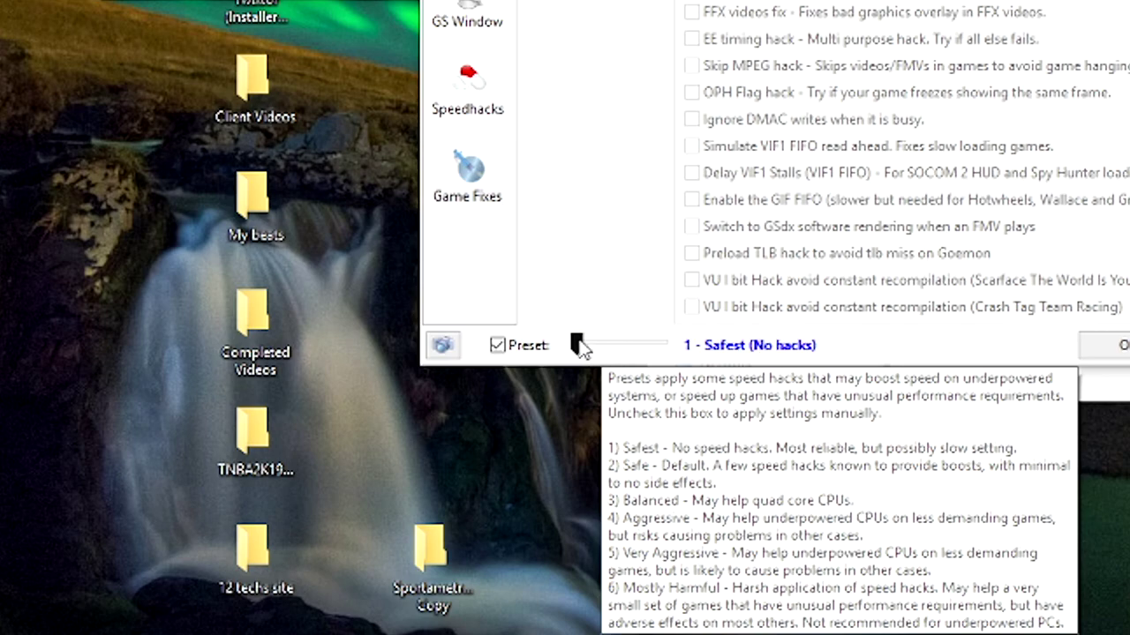
{"action": "left_click_drag", "start_coordinate": [572, 350], "coordinate": [529, 346]}
{"action": "left_click", "coordinate": [500, 348]}
{"action": "left_click", "coordinate": [499, 347]}
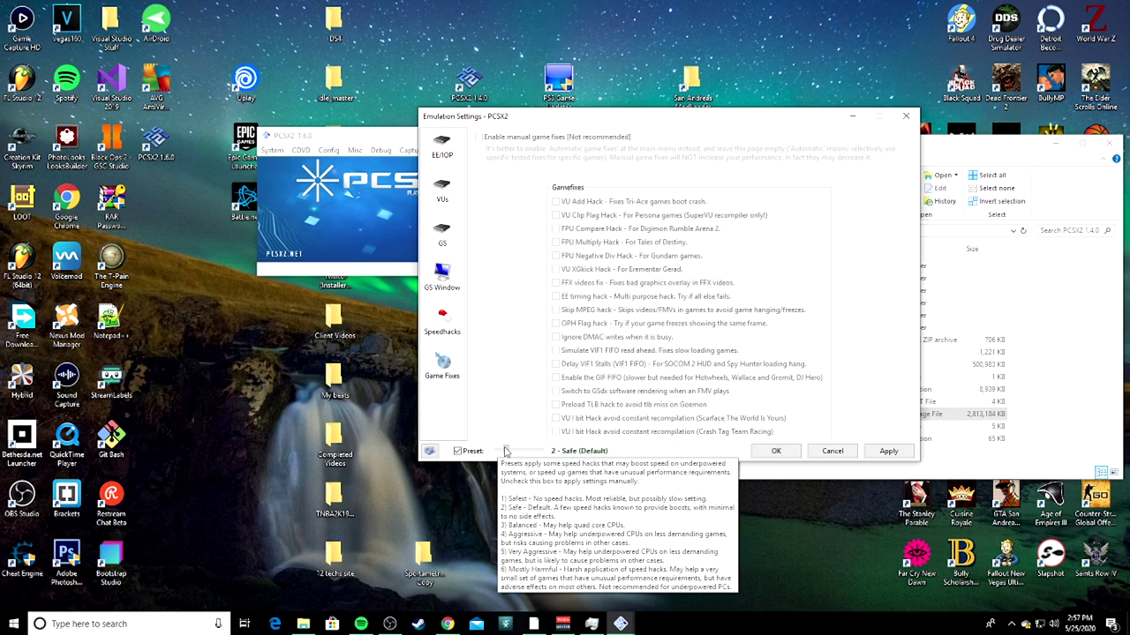
{"action": "left_click", "coordinate": [457, 451]}
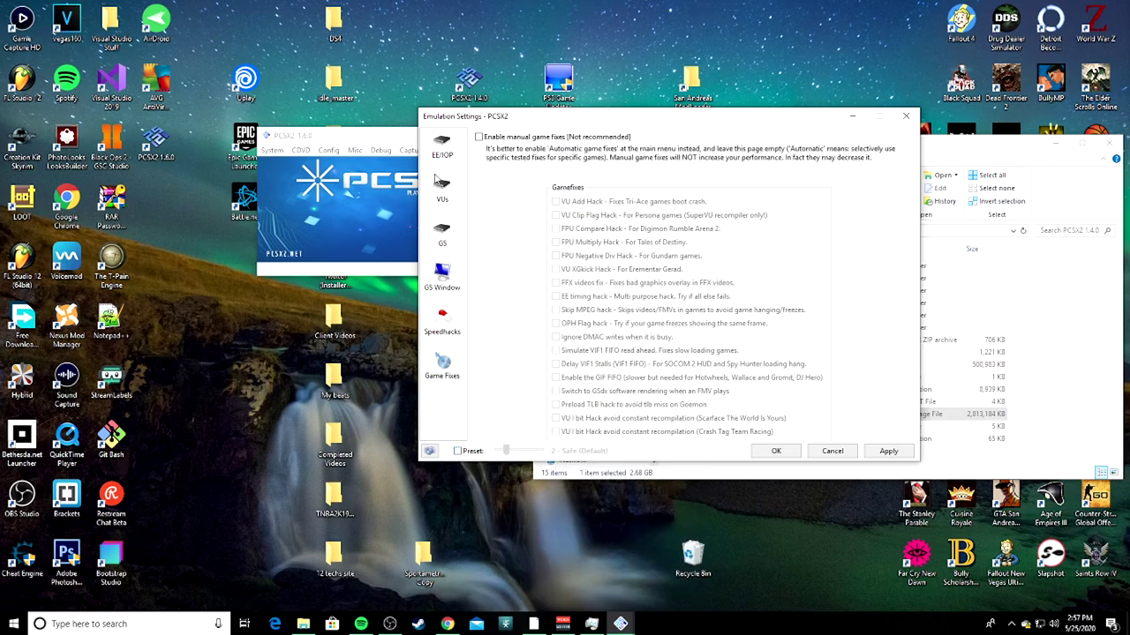
- Set the Round Mode to Nearest for both EE/FPU and VU0/VU1, then apply and close the emulation settings
{"action": "left_click", "coordinate": [442, 154]}
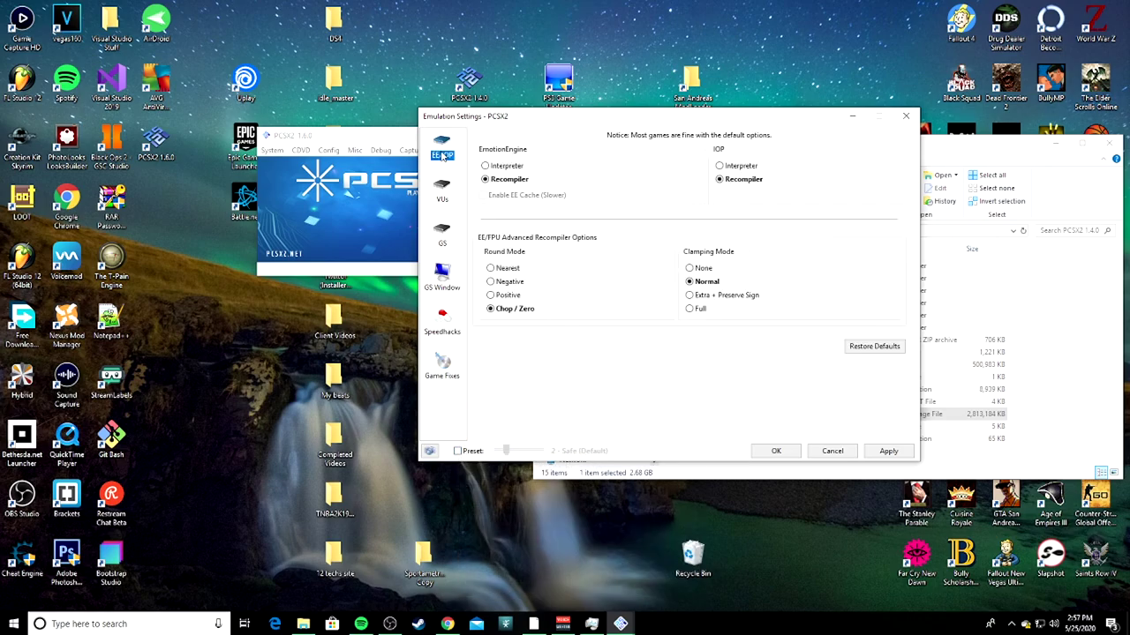
{"action": "left_click", "coordinate": [493, 269]}
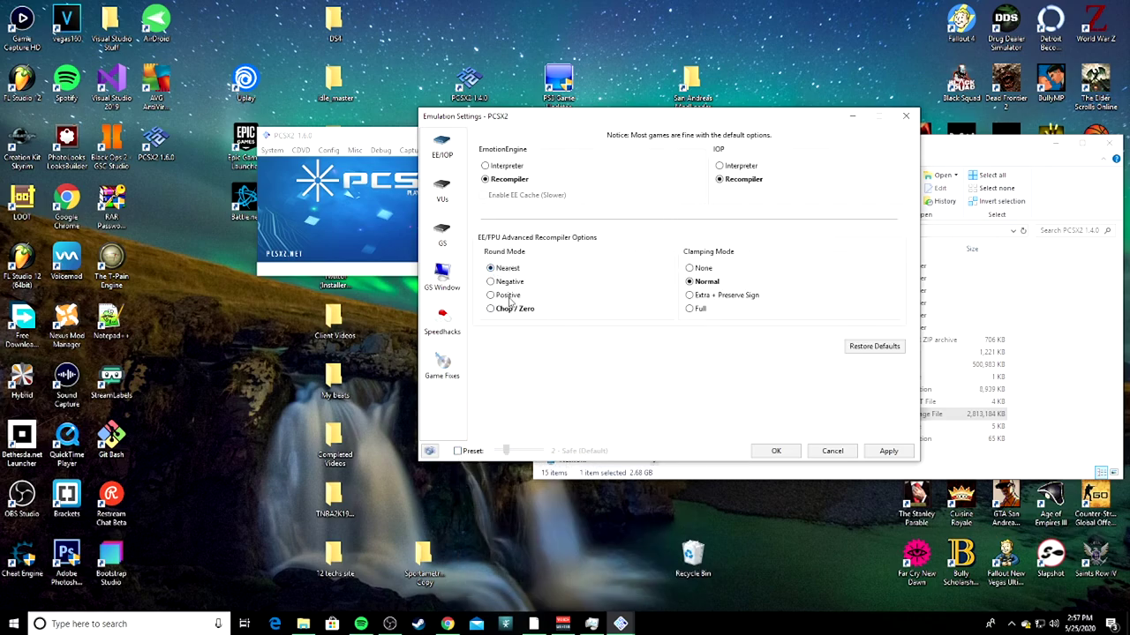
{"action": "left_click", "coordinate": [443, 194]}
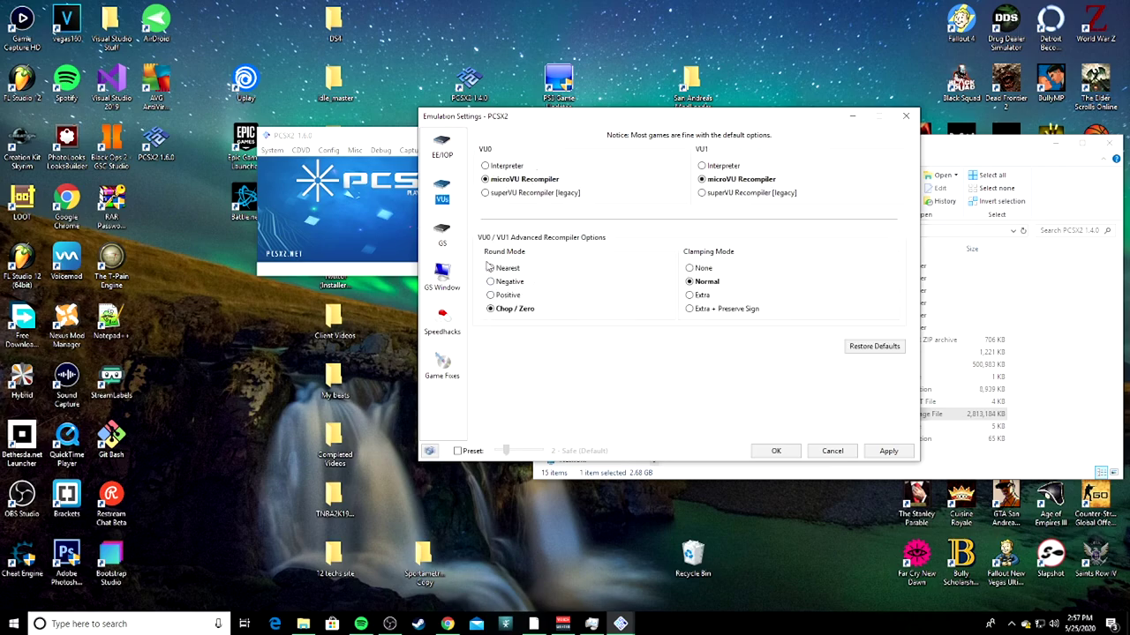
{"action": "left_click", "coordinate": [492, 268]}
{"action": "left_click", "coordinate": [865, 451]}
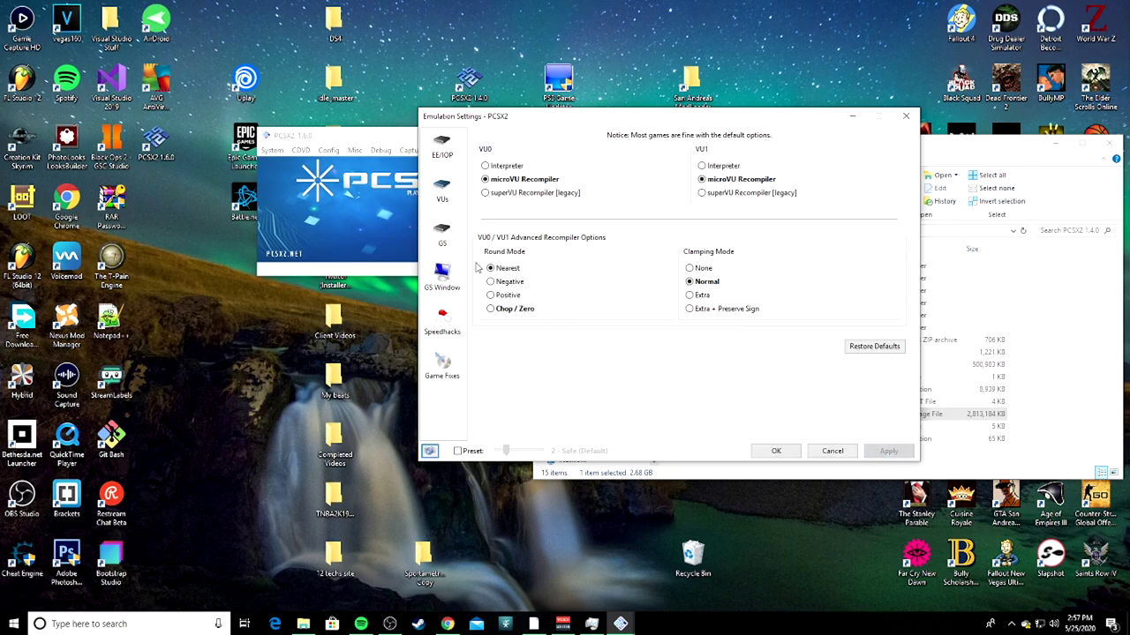
{"action": "left_click", "coordinate": [776, 451]}
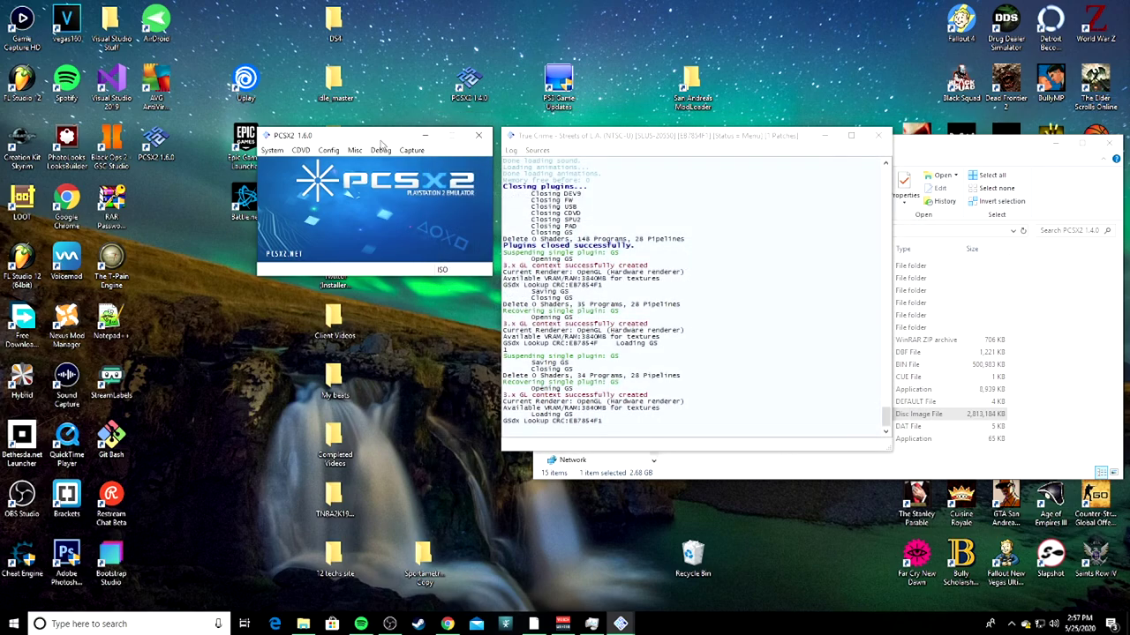
- Boot the loaded game image with the fast ISO boot
{"action": "left_click", "coordinate": [329, 150]}
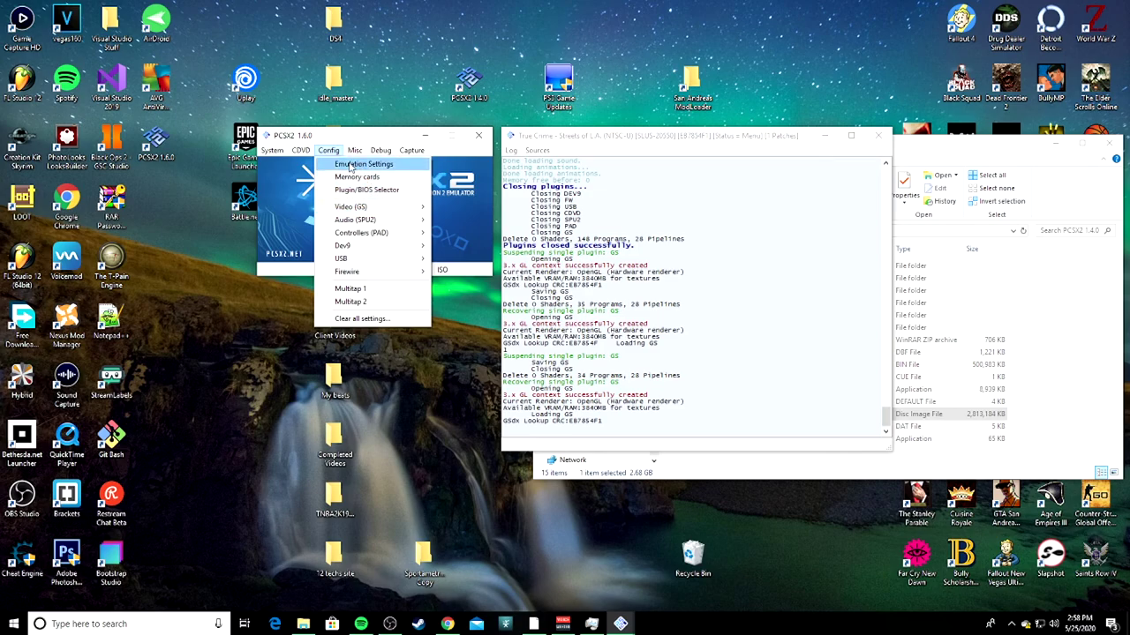
{"action": "mouse_move", "coordinate": [272, 150]}
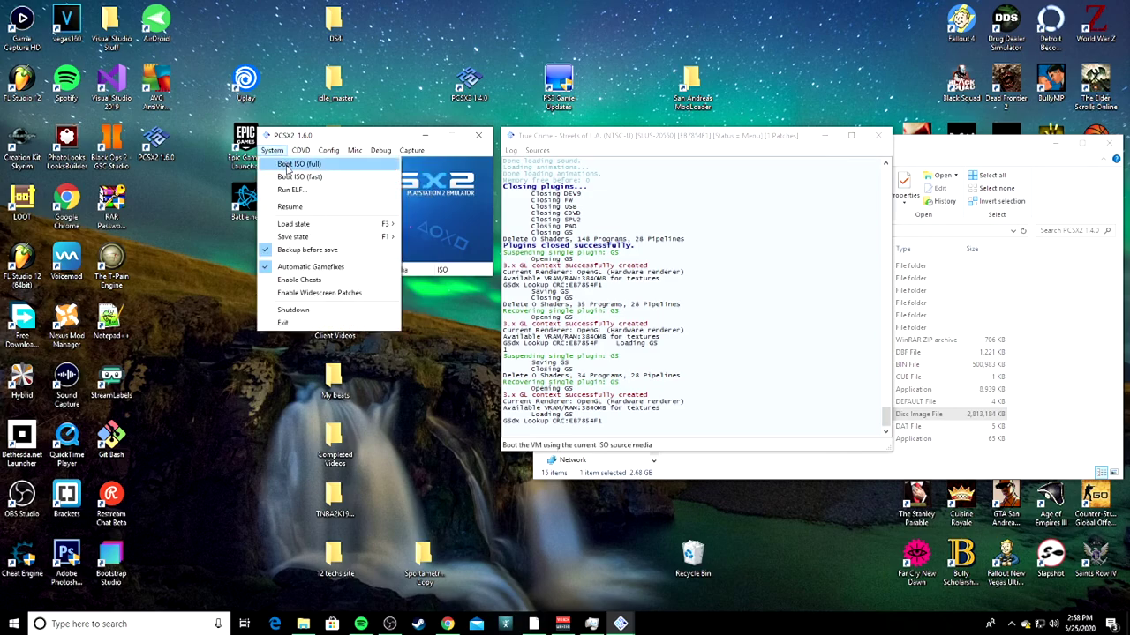
{"action": "left_click", "coordinate": [294, 179]}
{"action": "left_click", "coordinate": [346, 231]}
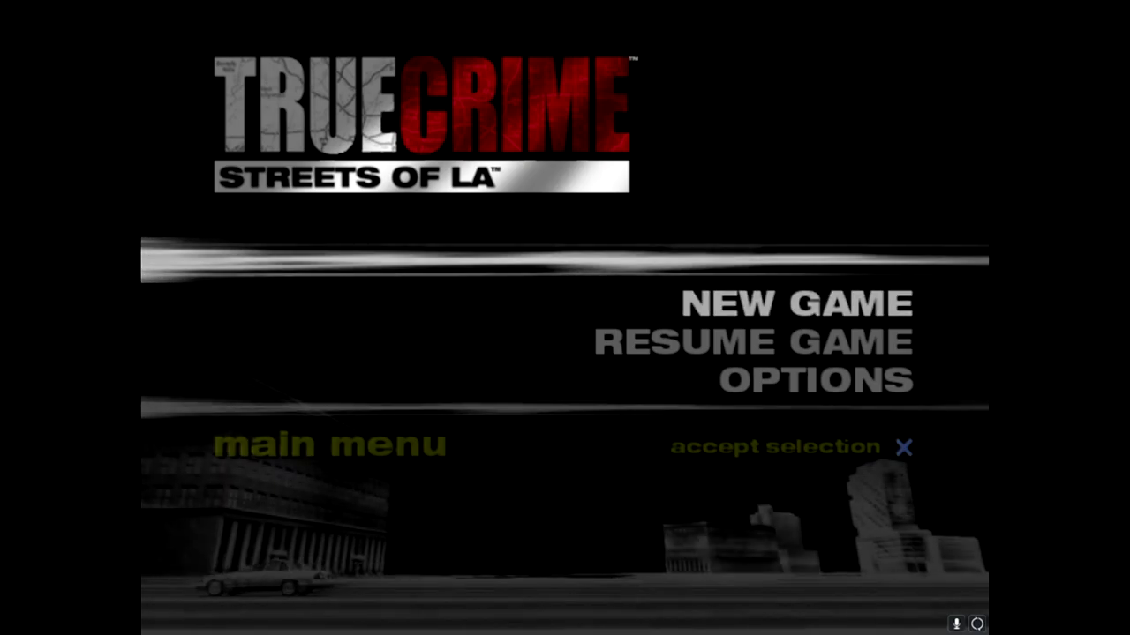
{"action": "key", "text": "Up"}
{"action": "key", "text": "Up"}
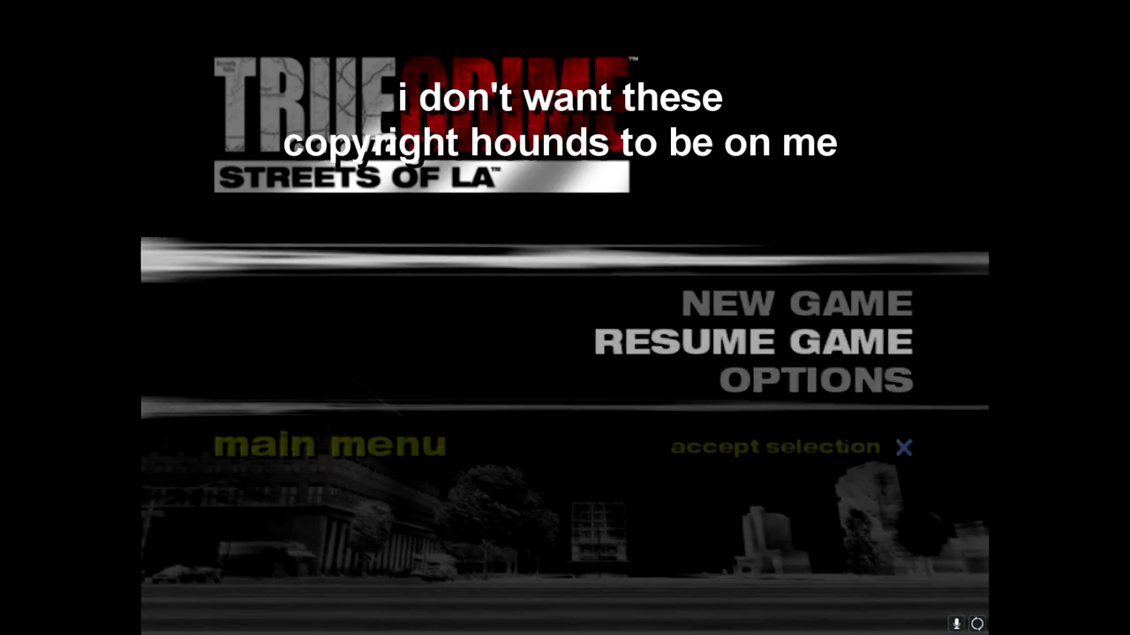
{"action": "key", "text": "Up"}
{"action": "key", "text": "Return"}
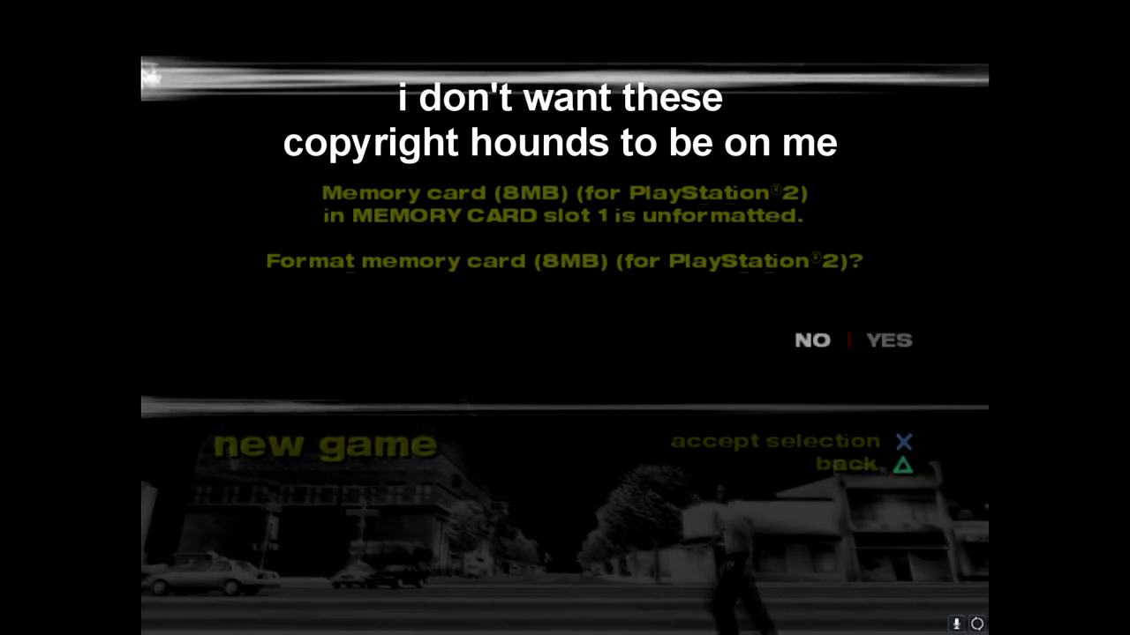
{"action": "key", "text": "Right"}
{"action": "key", "text": "Escape"}
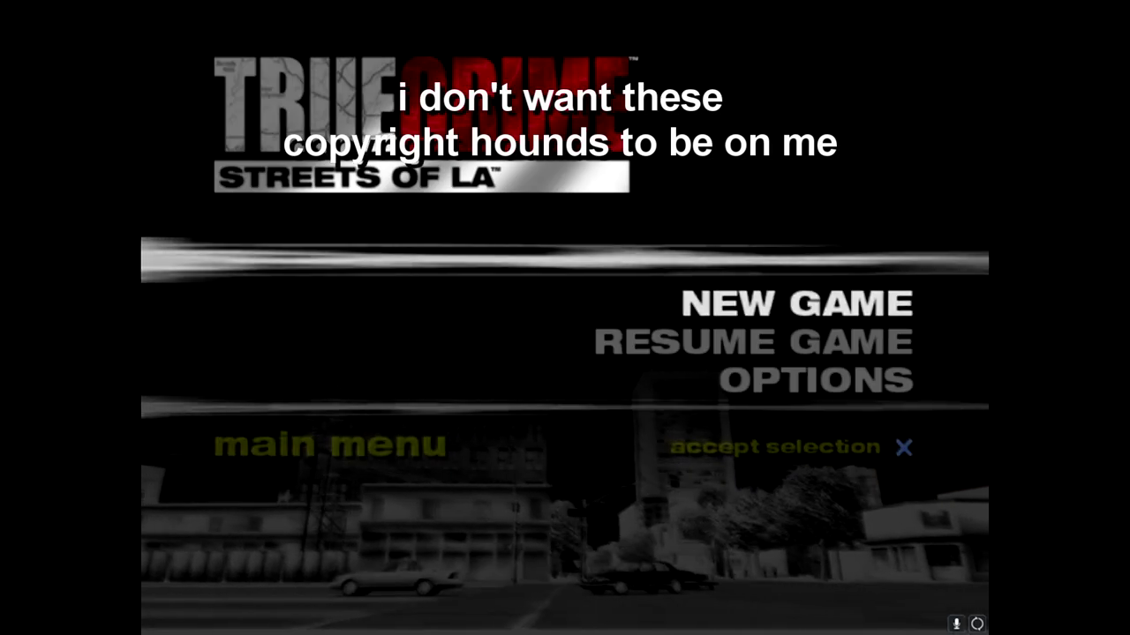
- Lower the Music volume to zero in the Volume Mix of the game's audio options and return to the main menu
{"action": "key", "text": "Up"}
{"action": "key", "text": "Return"}
{"action": "key", "text": "Down"}
{"action": "key", "text": "Return"}
{"action": "key", "text": "Down"}
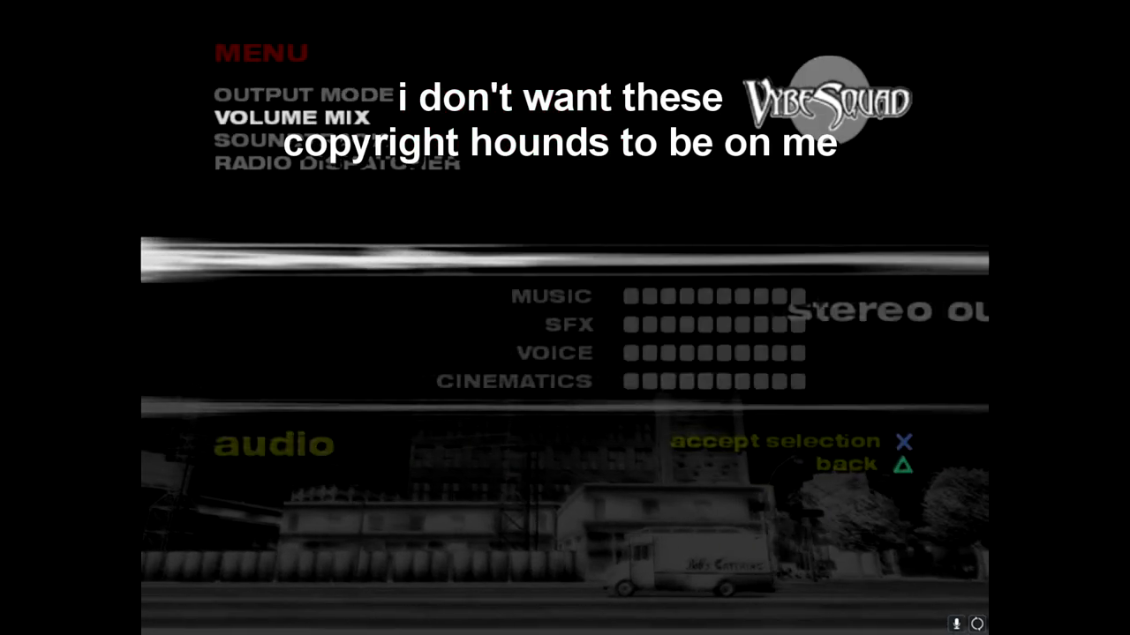
{"action": "key", "text": "Return"}
{"action": "key", "text": "Left"}
{"action": "key", "text": "Left"}
{"action": "key", "text": "Left"}
{"action": "key", "text": "Left"}
{"action": "key", "text": "Left"}
{"action": "key", "text": "Left"}
{"action": "key", "text": "Left"}
{"action": "key", "text": "Left"}
{"action": "key", "text": "Left"}
{"action": "key", "text": "Left"}
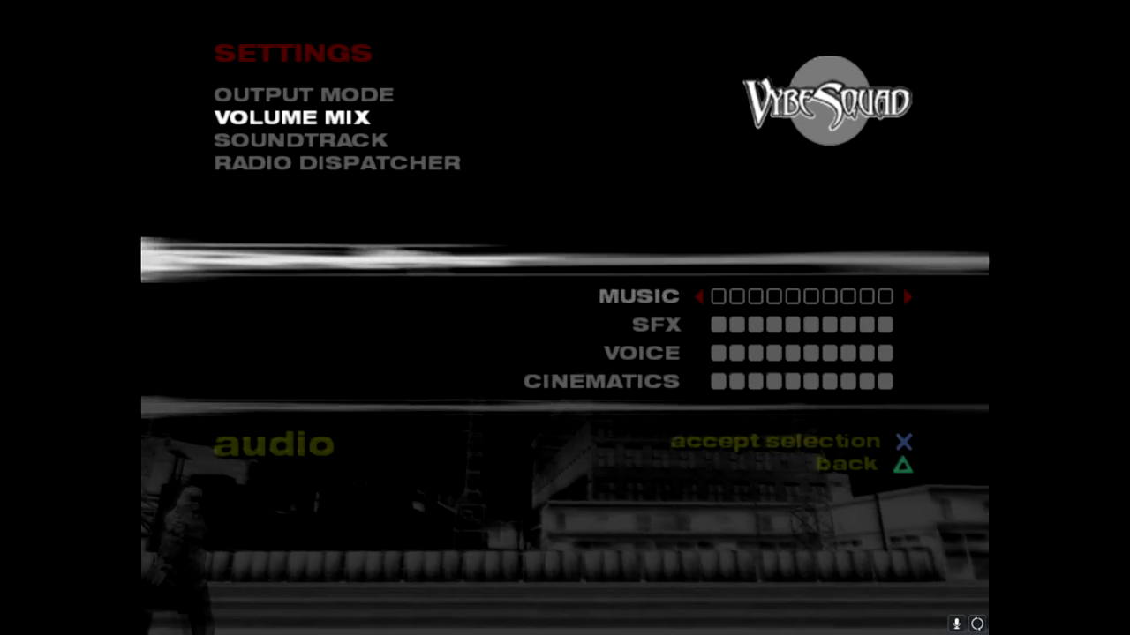
{"action": "key", "text": "Escape"}
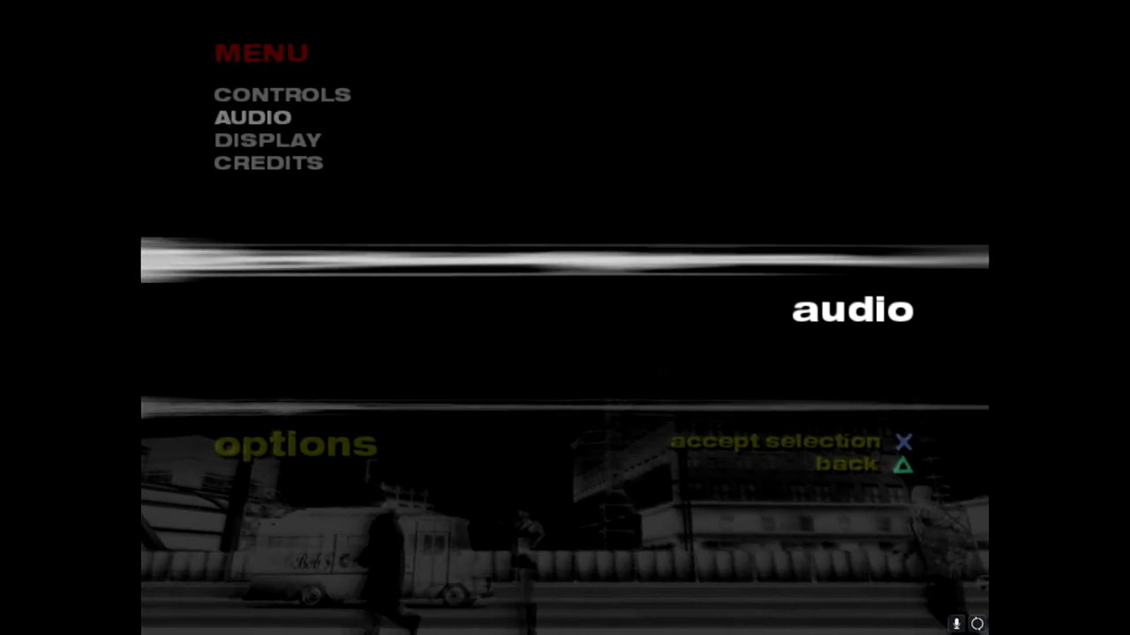
{"action": "key", "text": "Escape"}
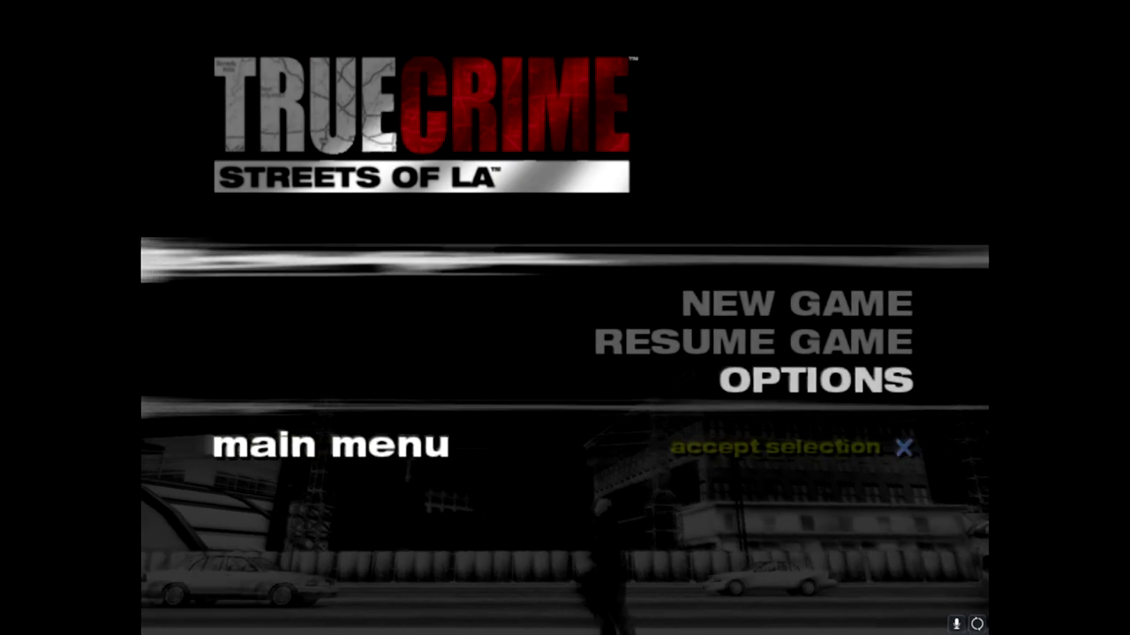
- Start a new game, format the memory card in slot 1, and create save File 1 under the name KINGS
{"action": "key", "text": "Down"}
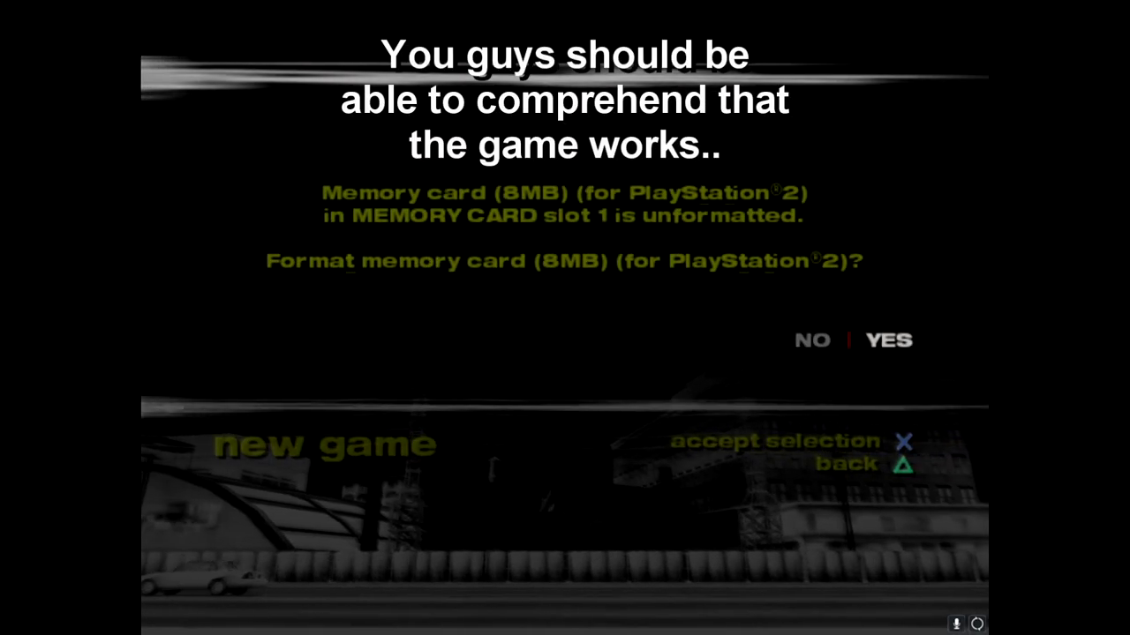
{"action": "key", "text": "Return"}
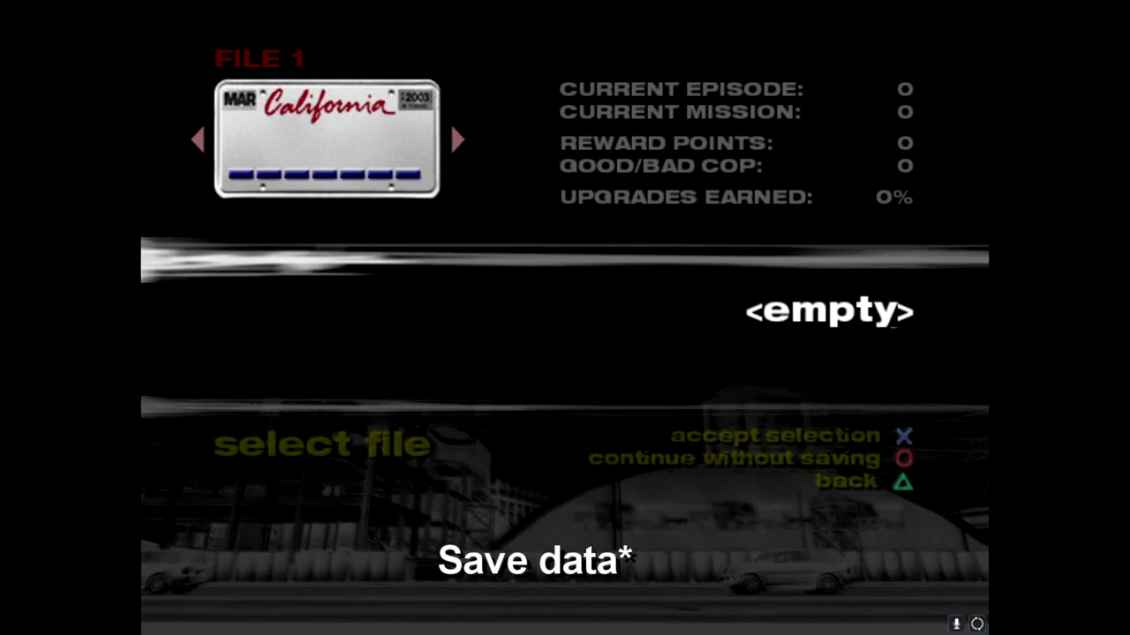
{"action": "key", "text": "Return"}
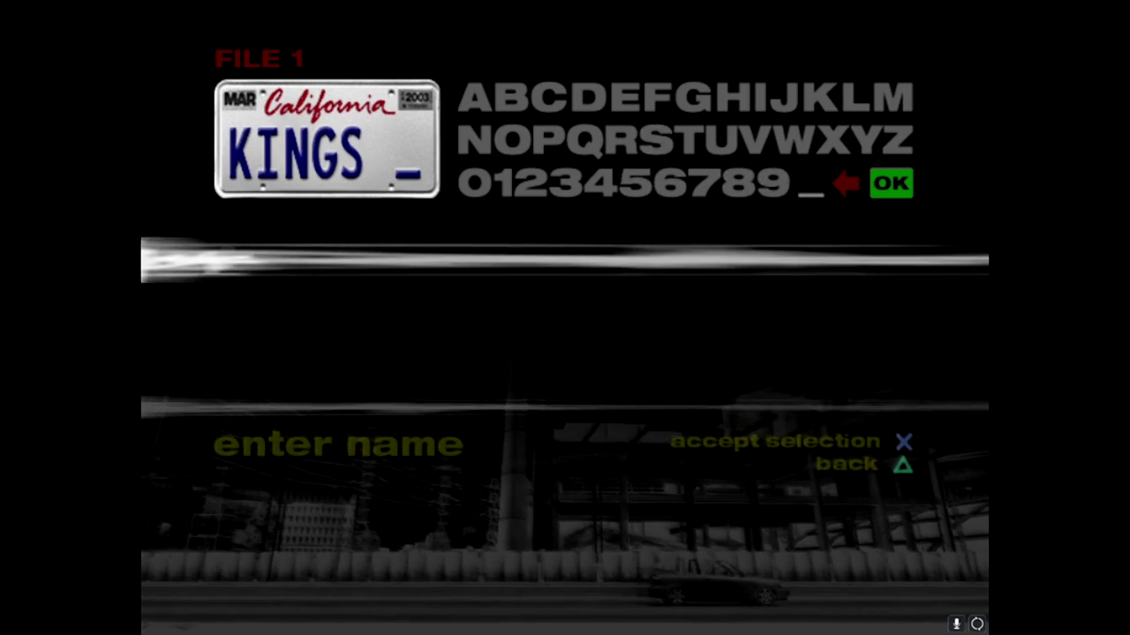
{"action": "key", "text": "Return"}
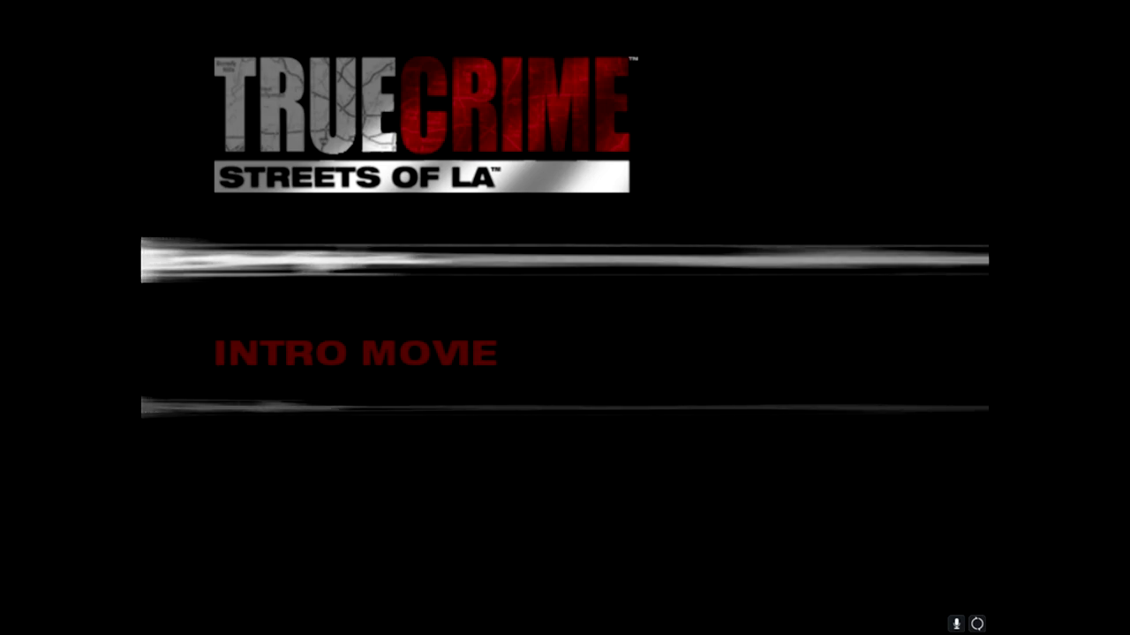
{"action": "key", "text": "Return"}
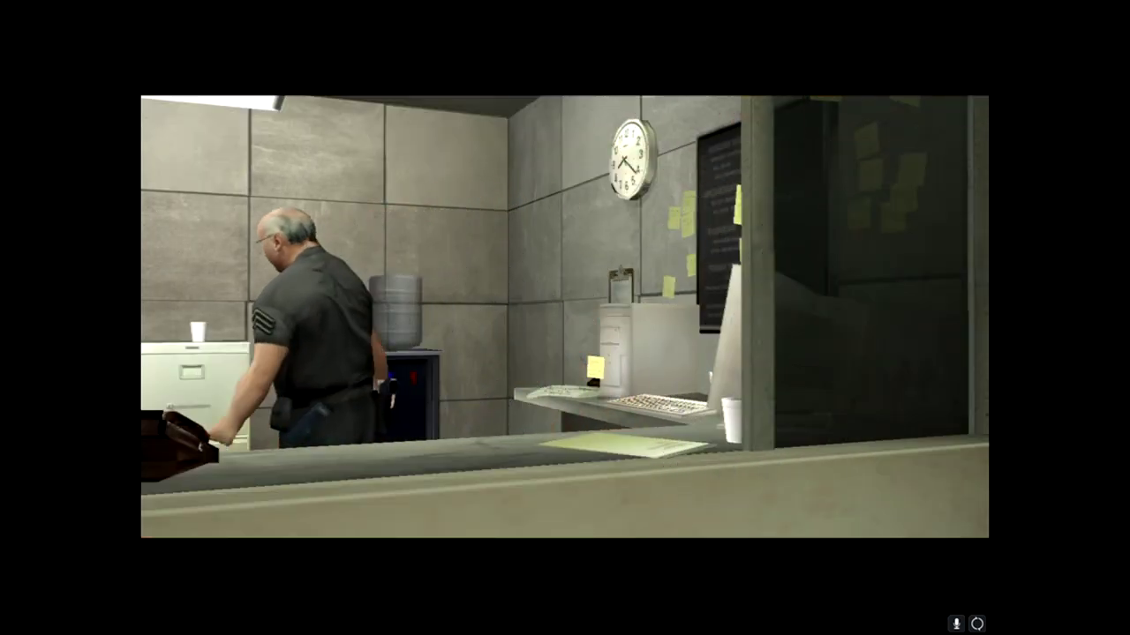
- Shoot the moving targets in the game's firing-range exercise
{"action": "key", "text": "e"}
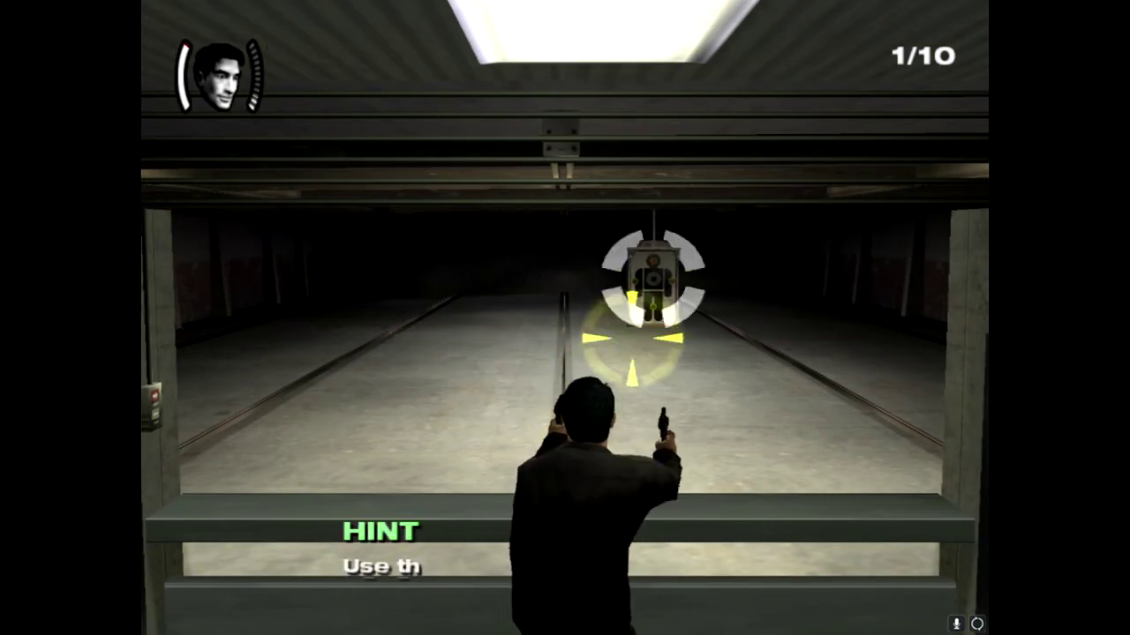
{"action": "key", "text": "e"}
{"action": "key", "text": "e"}
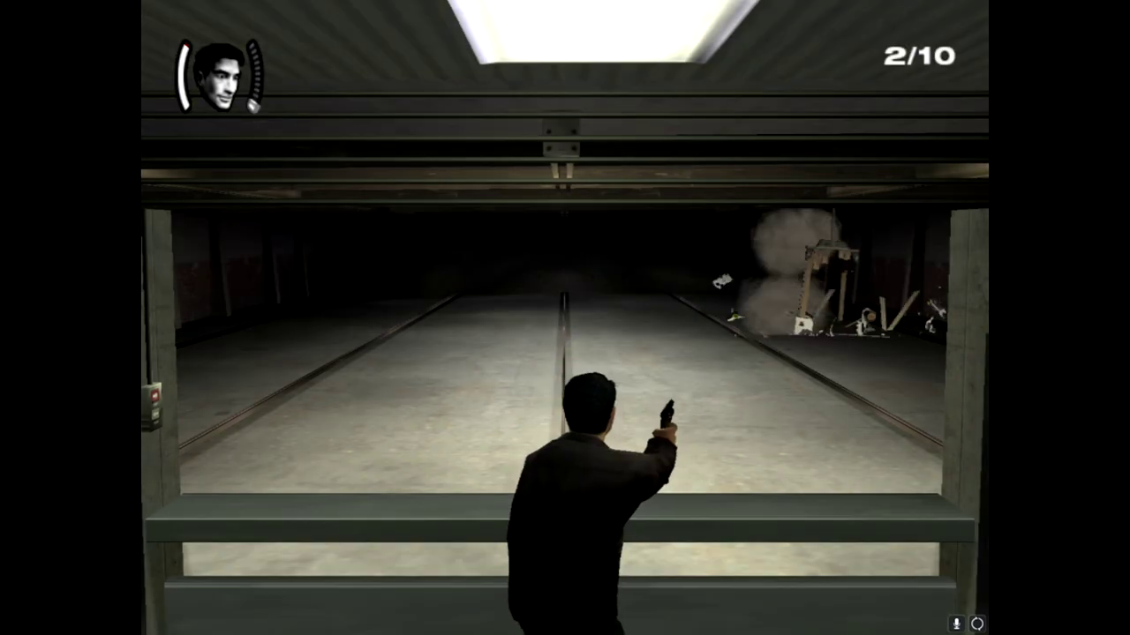
{"action": "key", "text": "e"}
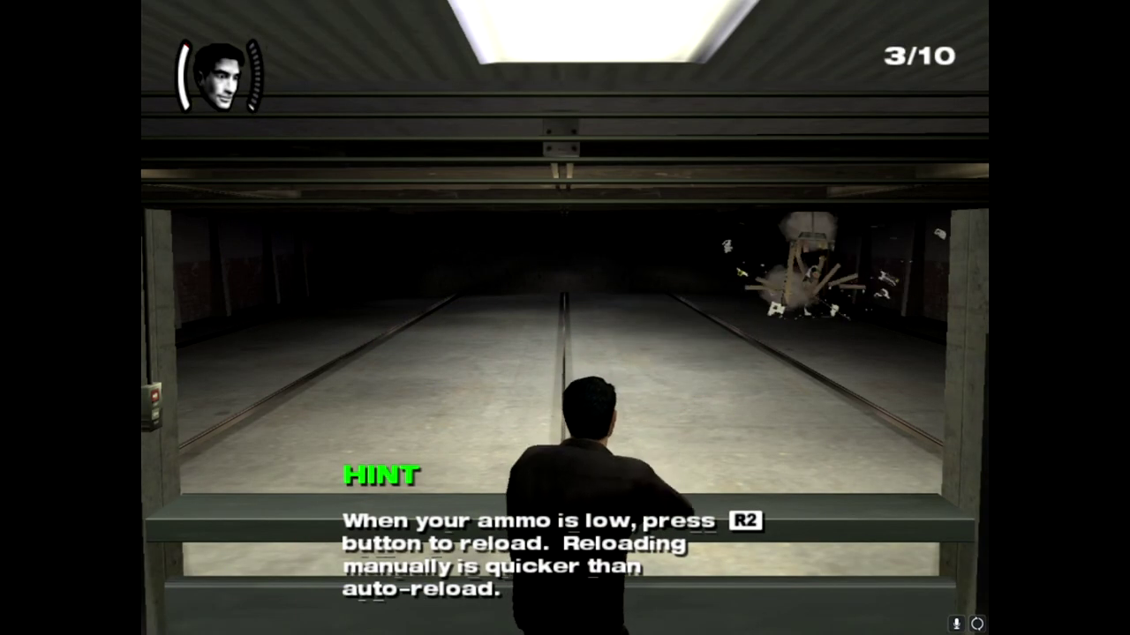
{"action": "key", "text": "e"}
{"action": "key", "text": "e"}
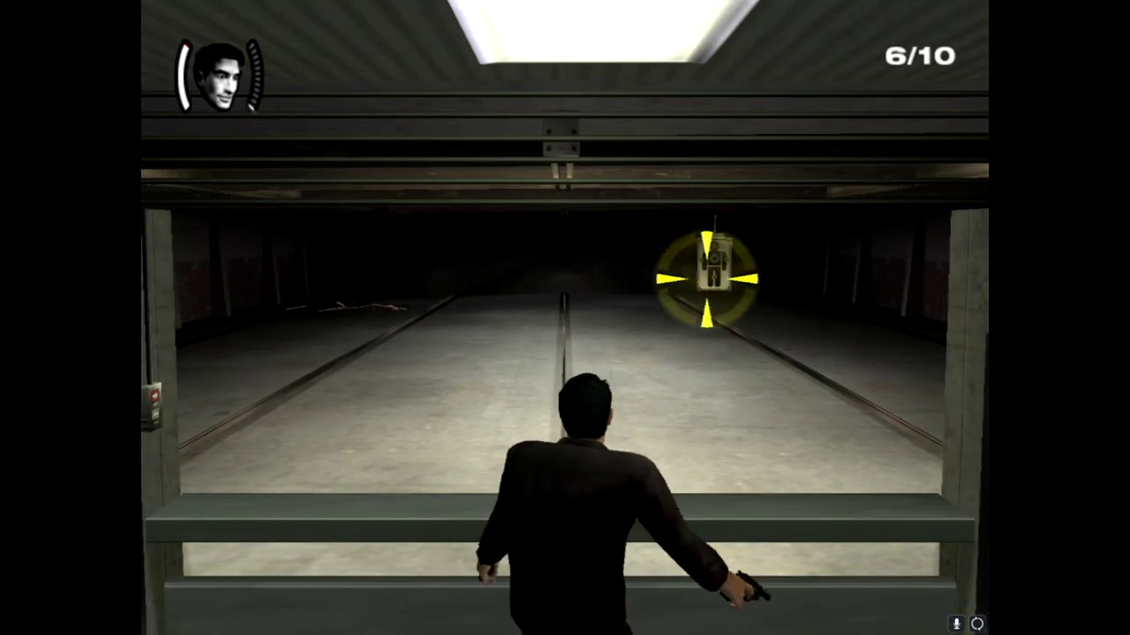
{"action": "key", "text": "e"}
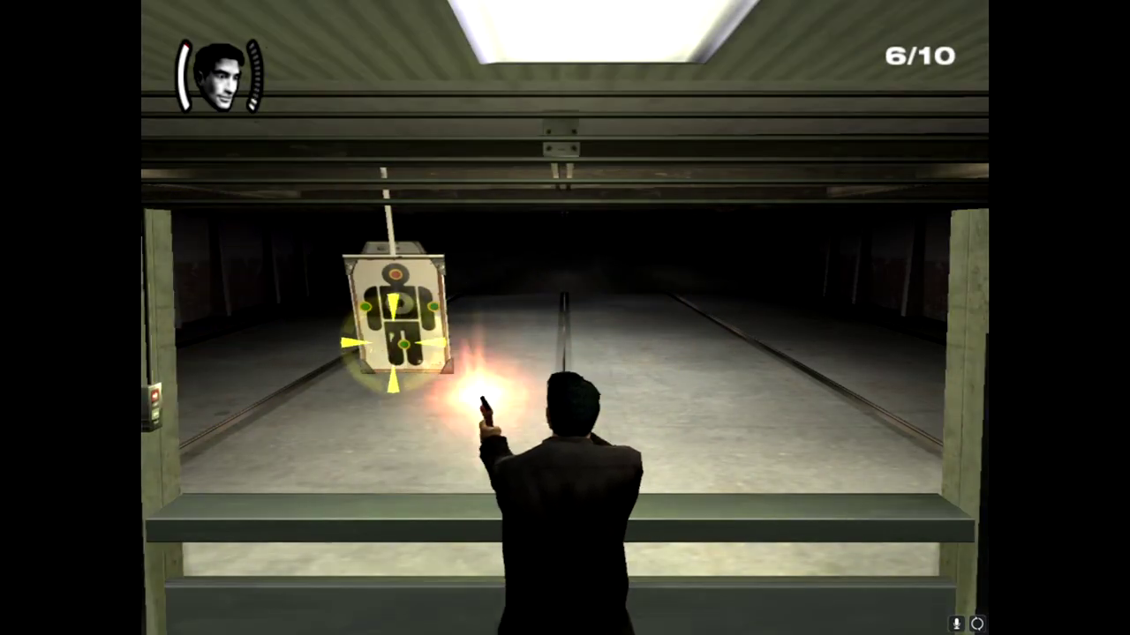
{"action": "key", "text": "e"}
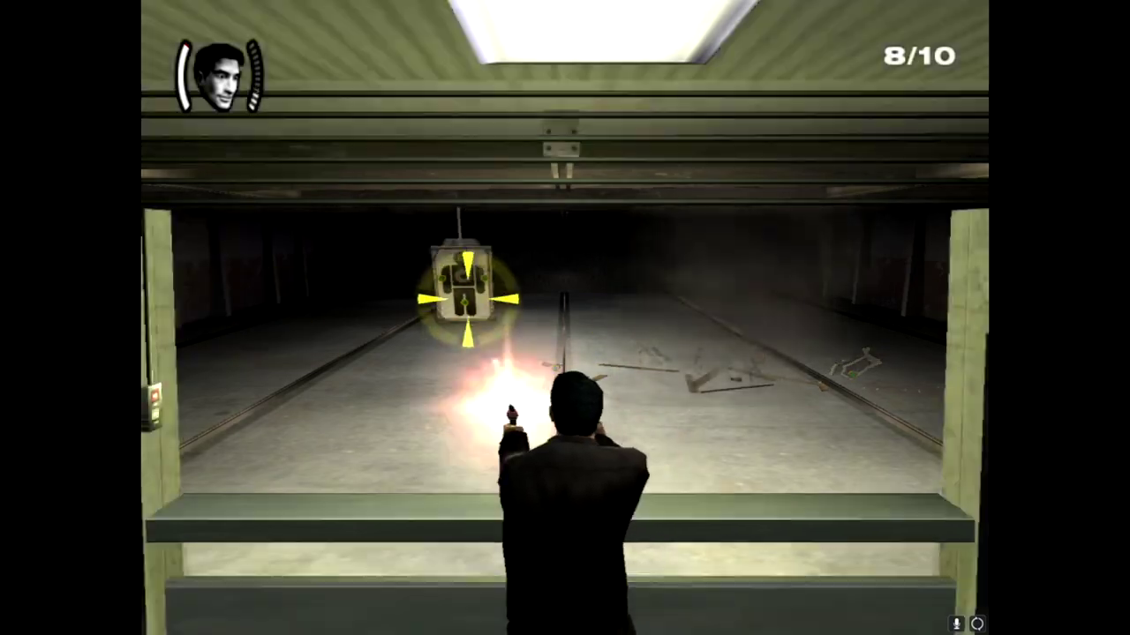
{"action": "key", "text": "e"}
{"action": "key", "text": "e"}
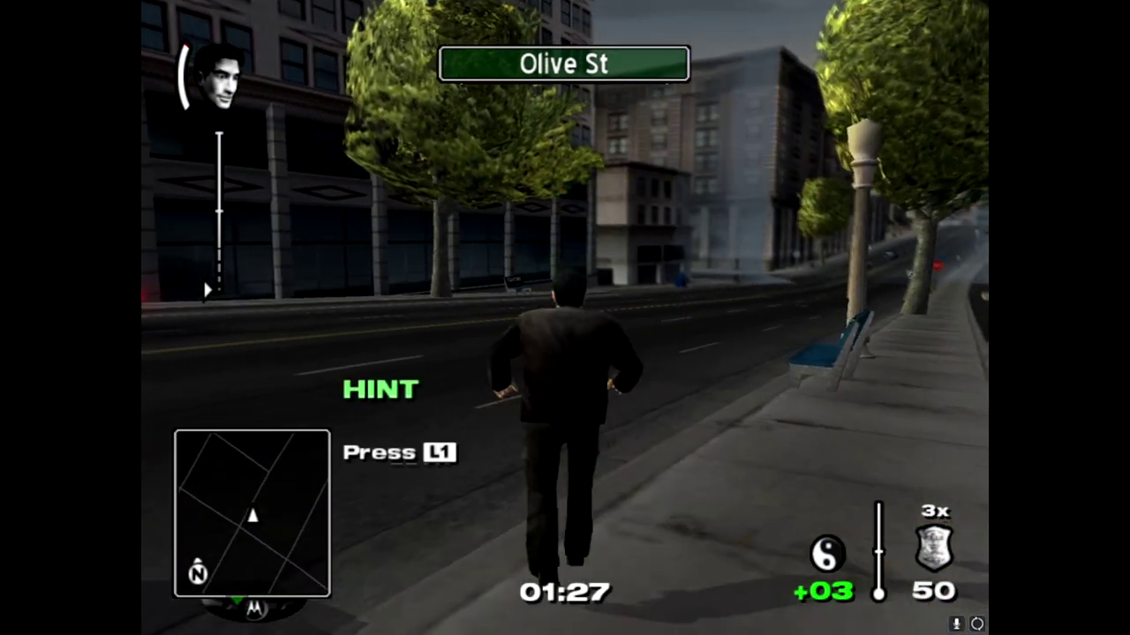
- Run along Olive St to the parked brown convertible and get into it
{"action": "key", "text": "Up"}
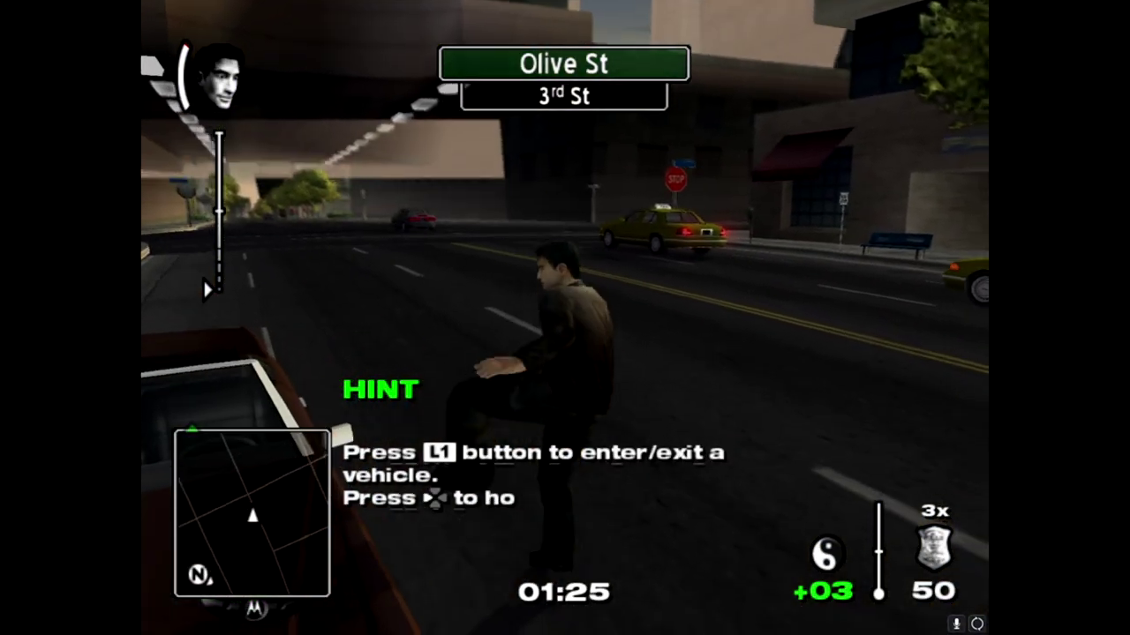
{"action": "key", "text": "q"}
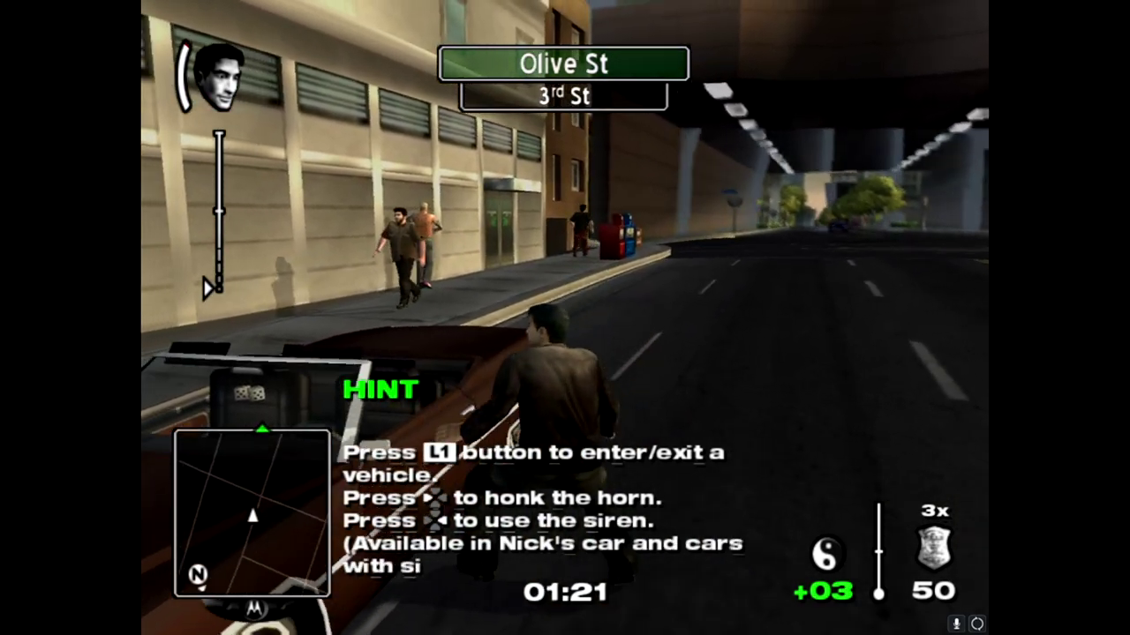
{"action": "key", "text": "q"}
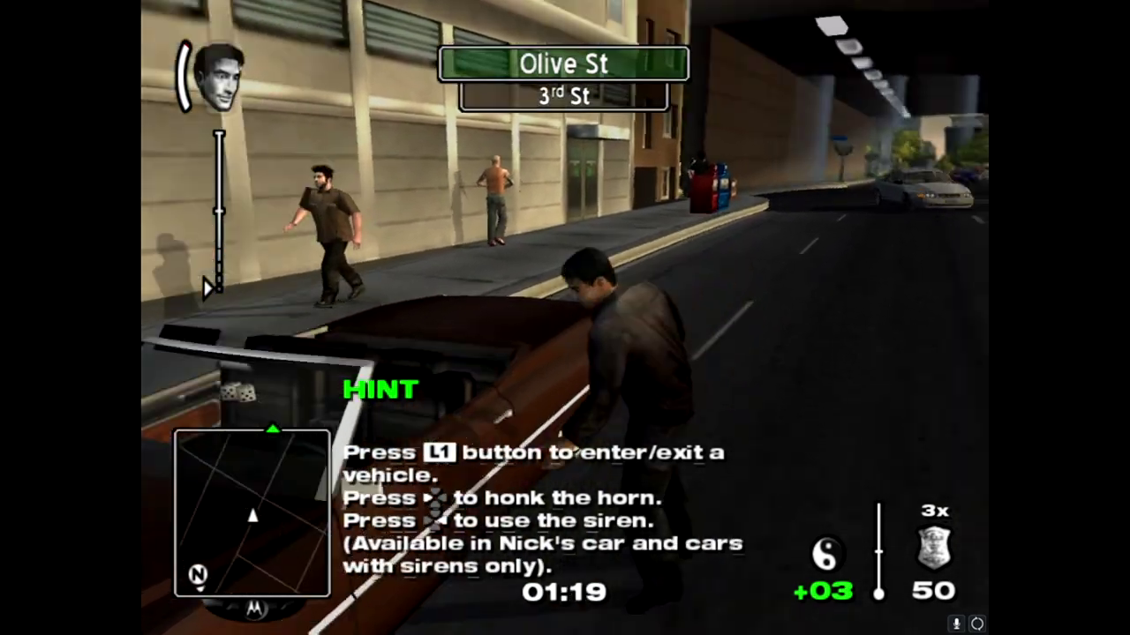
- Drive the convertible along Olive St through traffic and turn left at the 1st St intersection
{"action": "key", "text": "KP_2"}
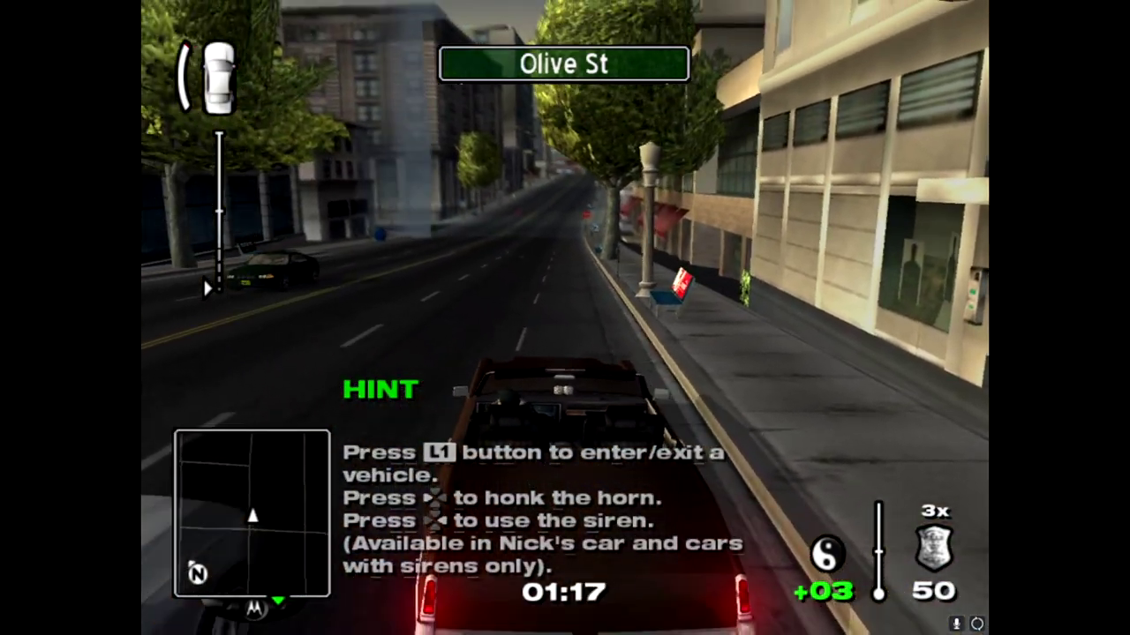
{"action": "key", "text": "Right"}
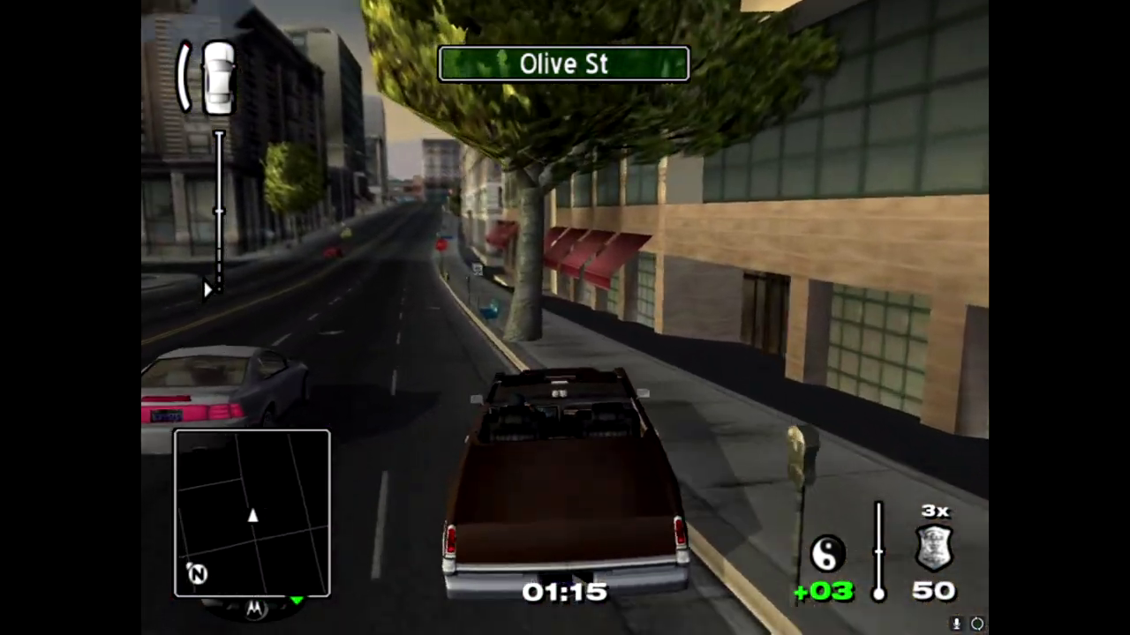
{"action": "key", "text": "Left"}
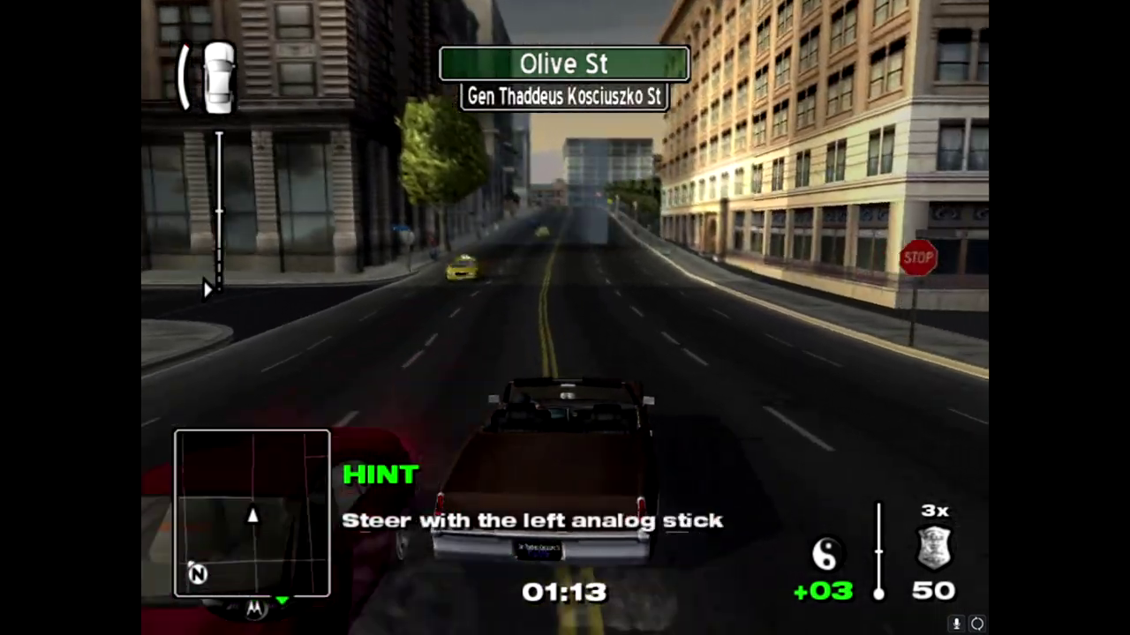
{"action": "key", "text": "Right"}
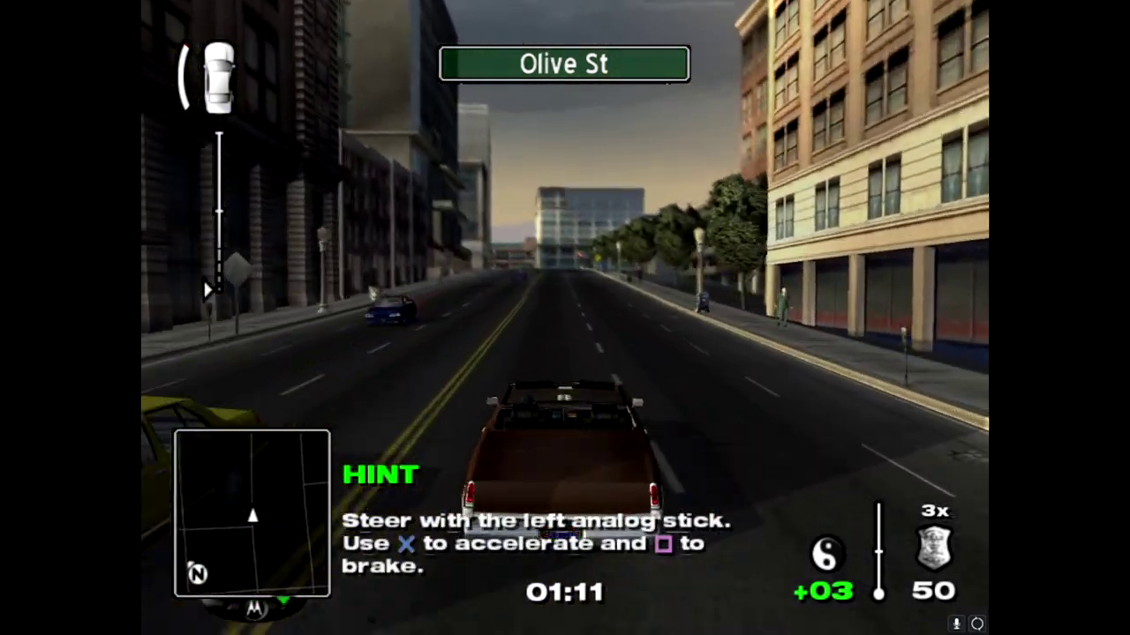
{"action": "key", "text": "Up"}
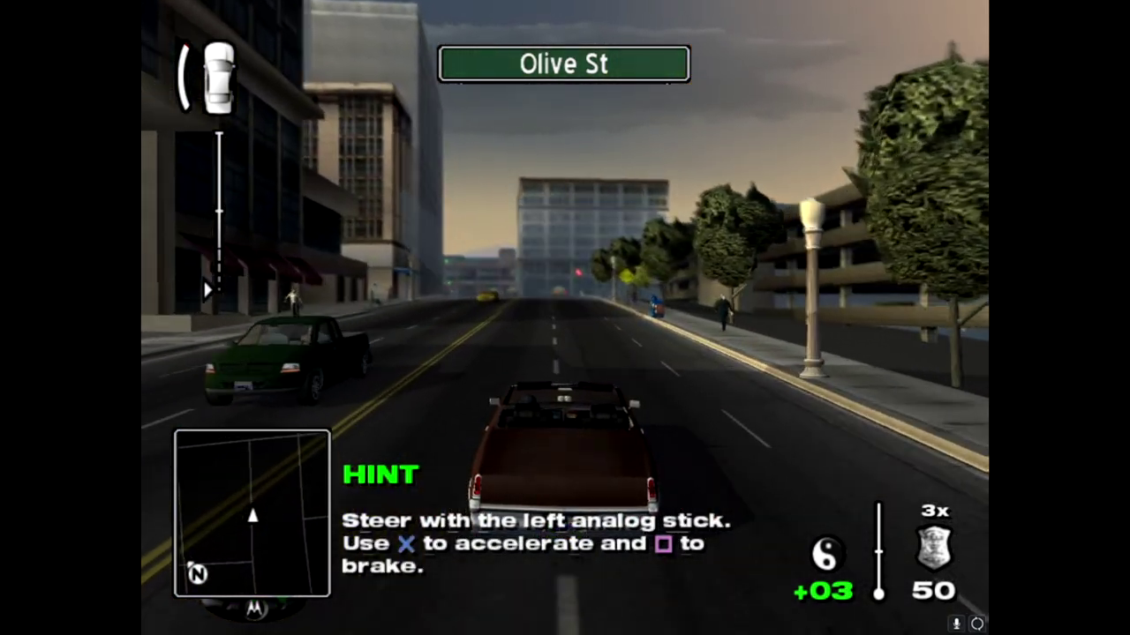
{"action": "key", "text": "Left"}
{"action": "key", "text": "Right"}
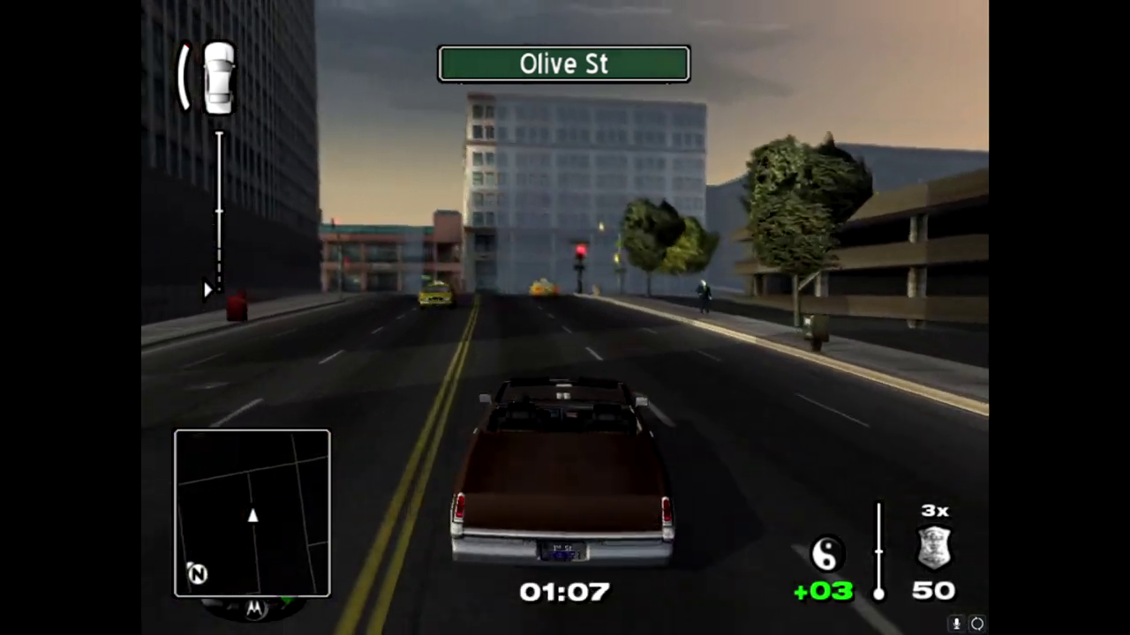
{"action": "key", "text": "Left"}
{"action": "key", "text": "Right"}
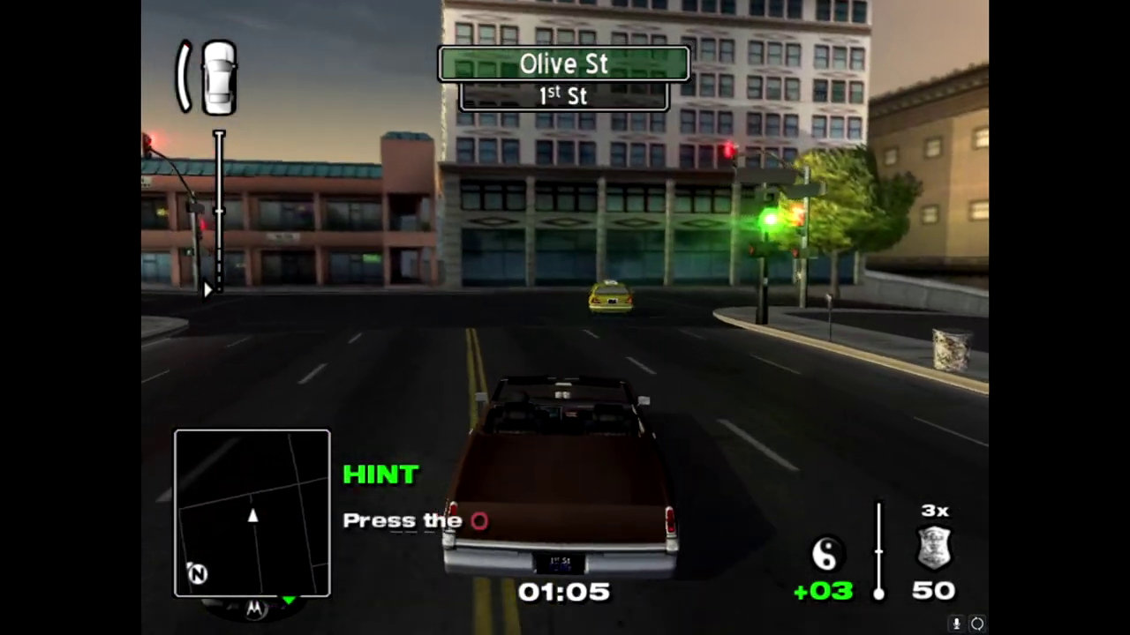
{"action": "key", "text": "Left"}
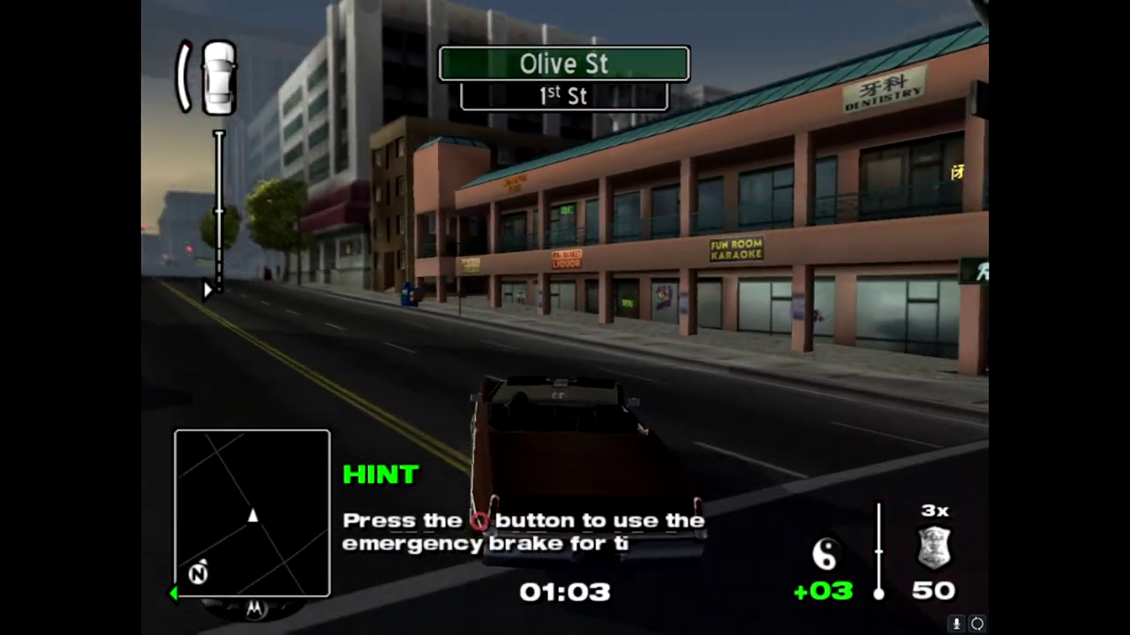
- Pause the game, return to the emulator, and examine the GSdx Advanced Settings & Hacks
{"action": "key", "text": "Escape"}
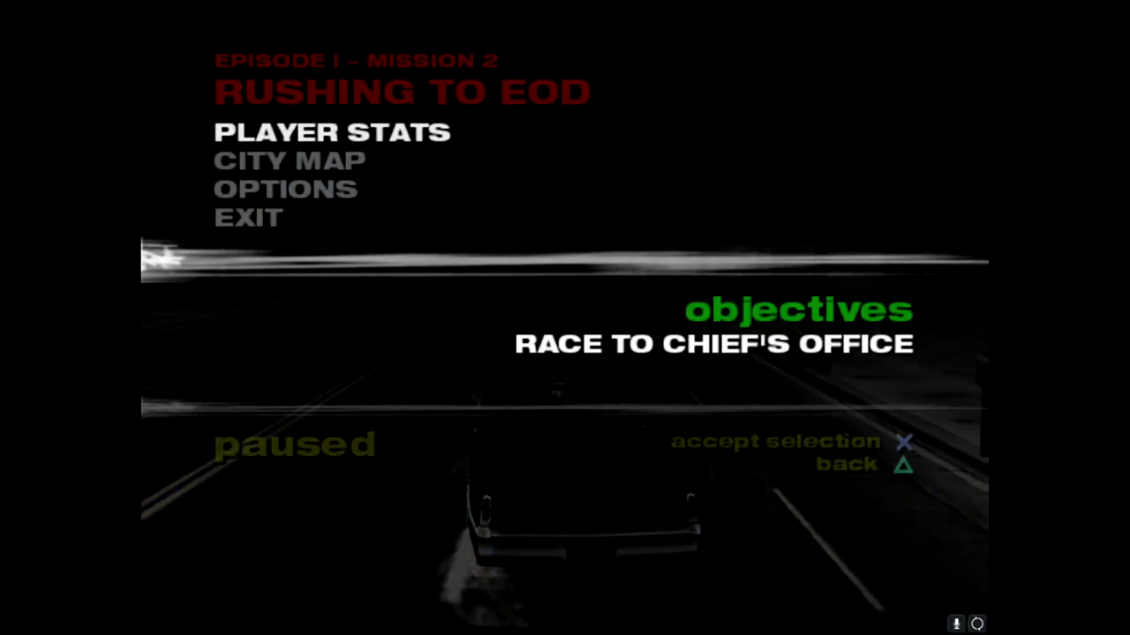
{"action": "key", "text": "Escape"}
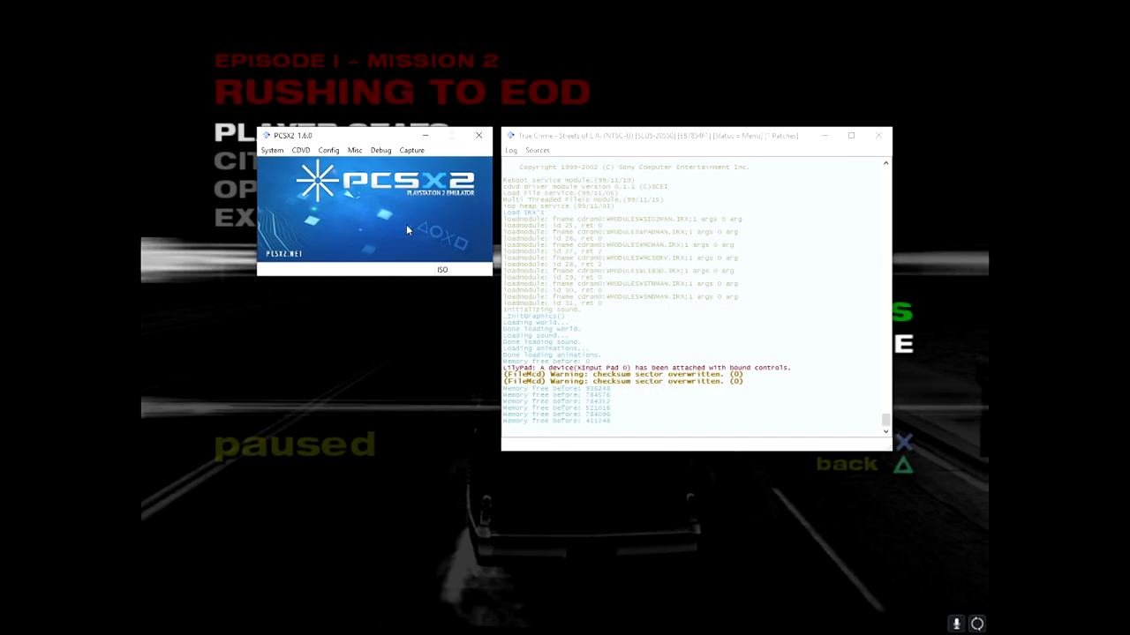
{"action": "left_click", "coordinate": [328, 150]}
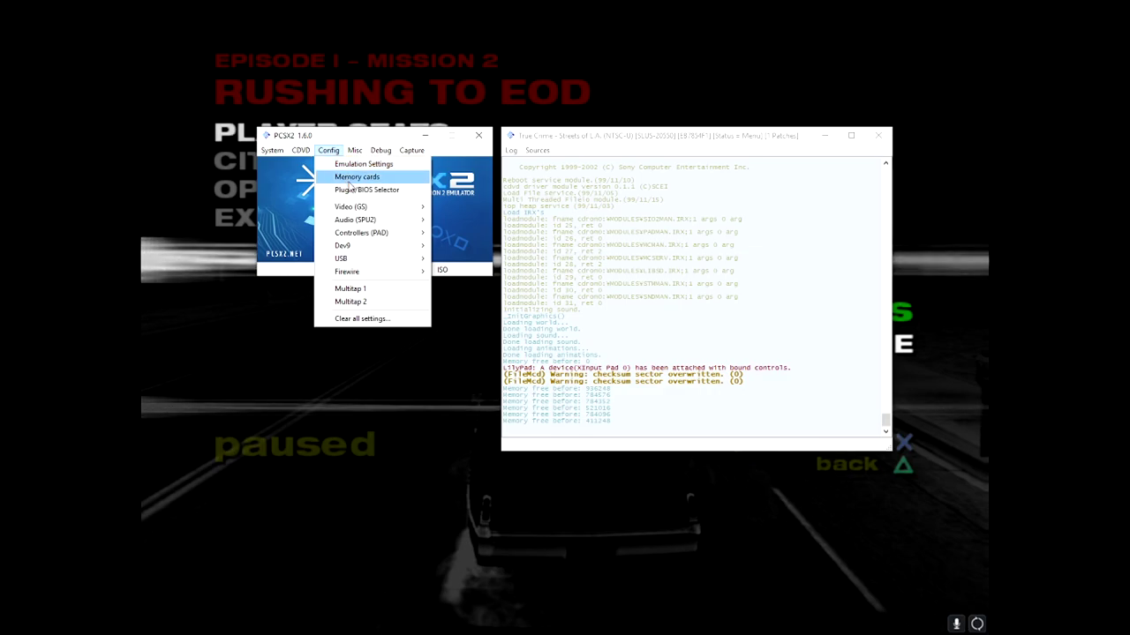
{"action": "left_click", "coordinate": [463, 207]}
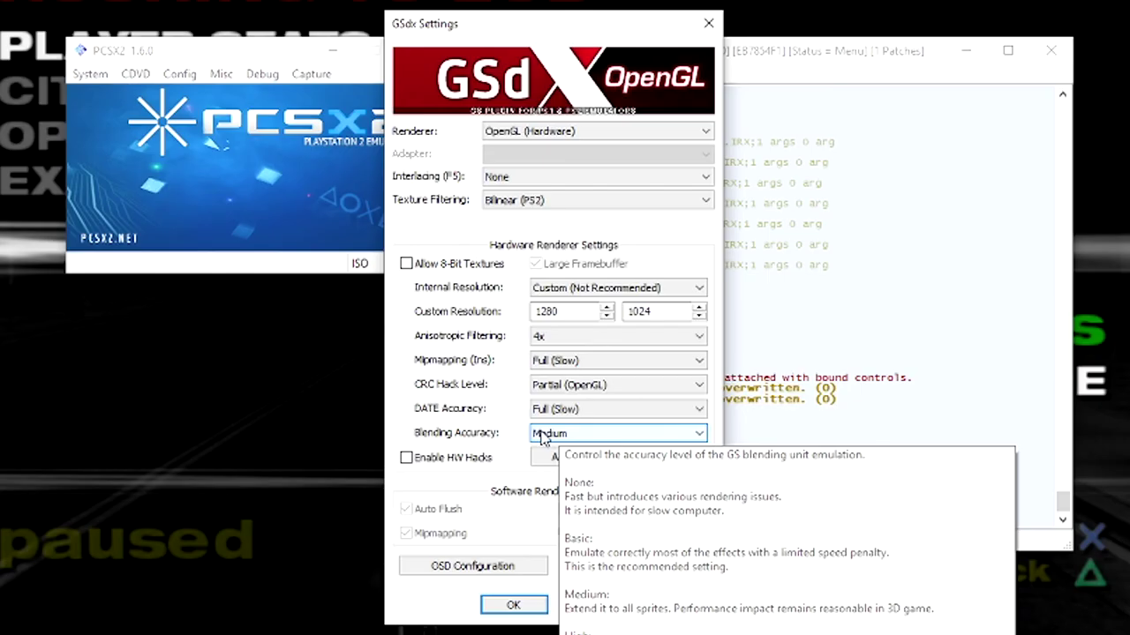
{"action": "left_click", "coordinate": [455, 458]}
{"action": "left_click", "coordinate": [543, 457]}
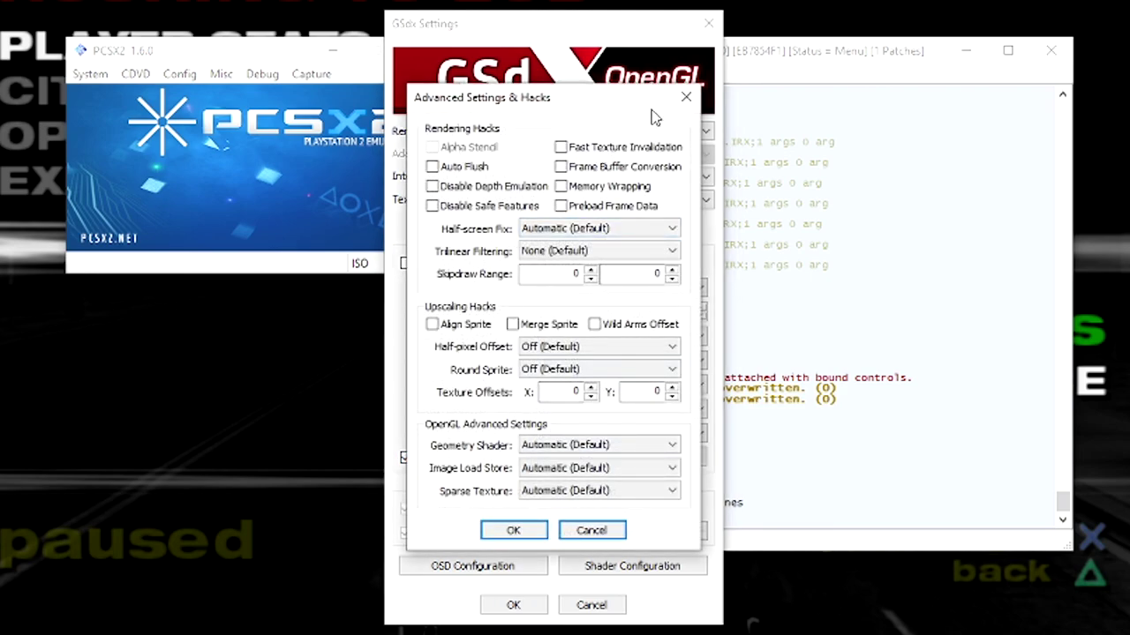
{"action": "left_click", "coordinate": [686, 97]}
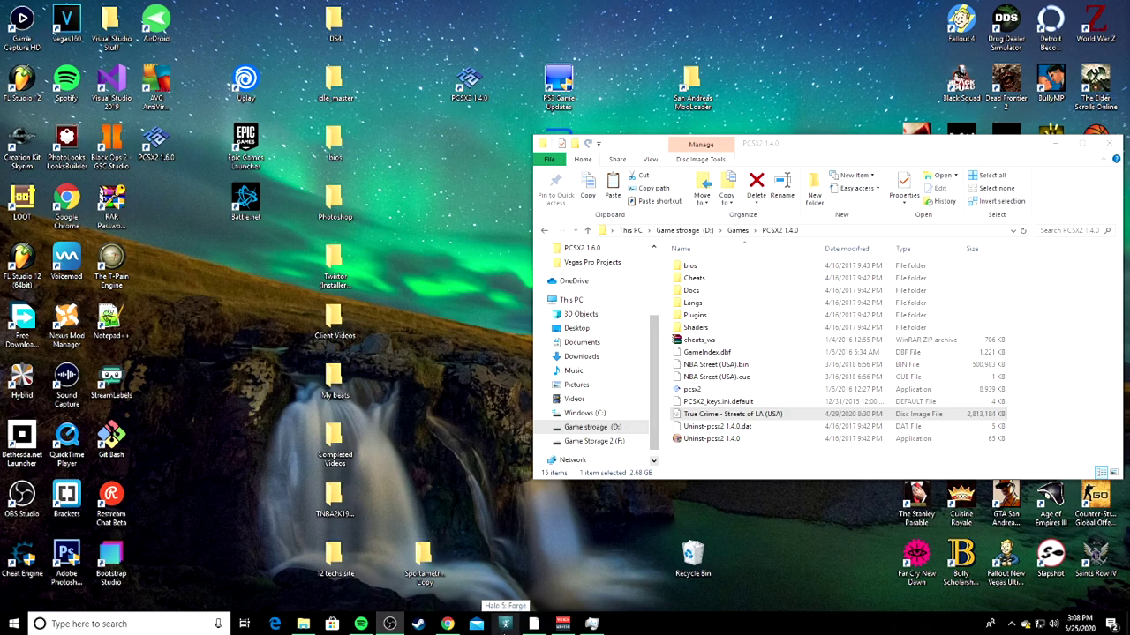
- Launch PCSX2 1.6.0 again and open the GSdx video plugin settings
{"action": "double_click", "coordinate": [157, 143]}
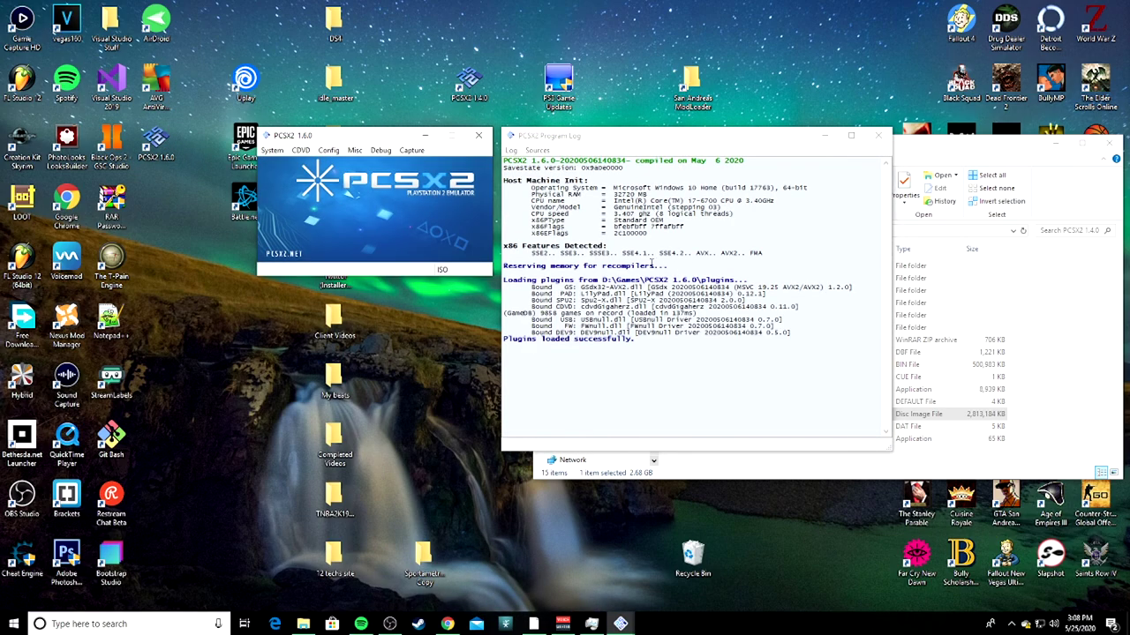
{"action": "left_click", "coordinate": [329, 150]}
{"action": "mouse_move", "coordinate": [389, 207]}
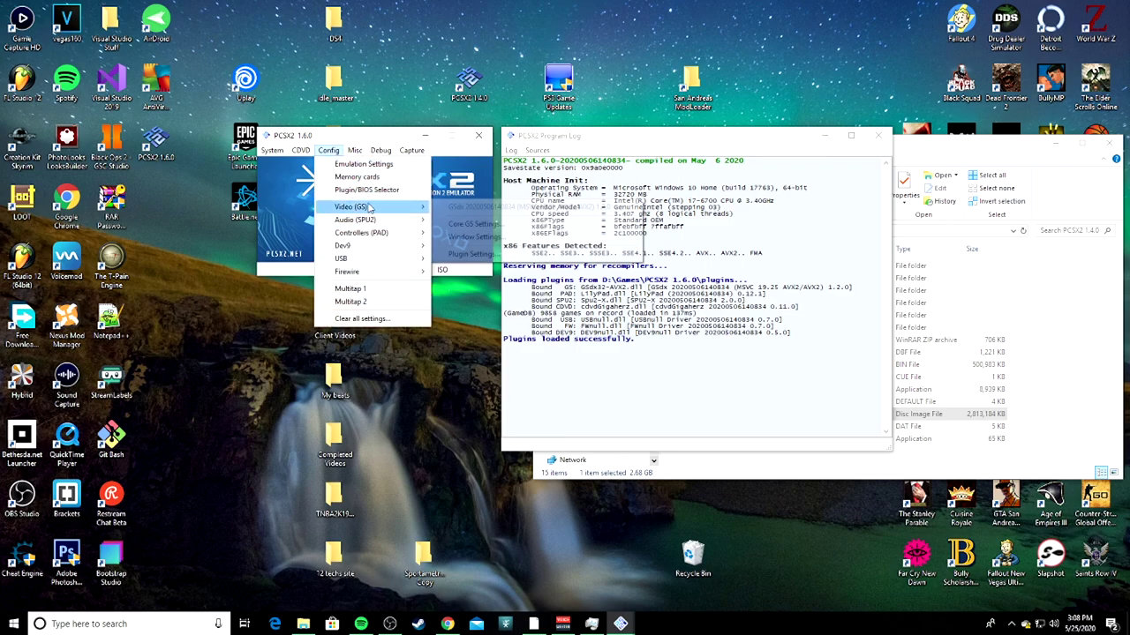
{"action": "left_click", "coordinate": [475, 254]}
{"action": "left_click_drag", "start_coordinate": [590, 126], "coordinate": [731, 128]}
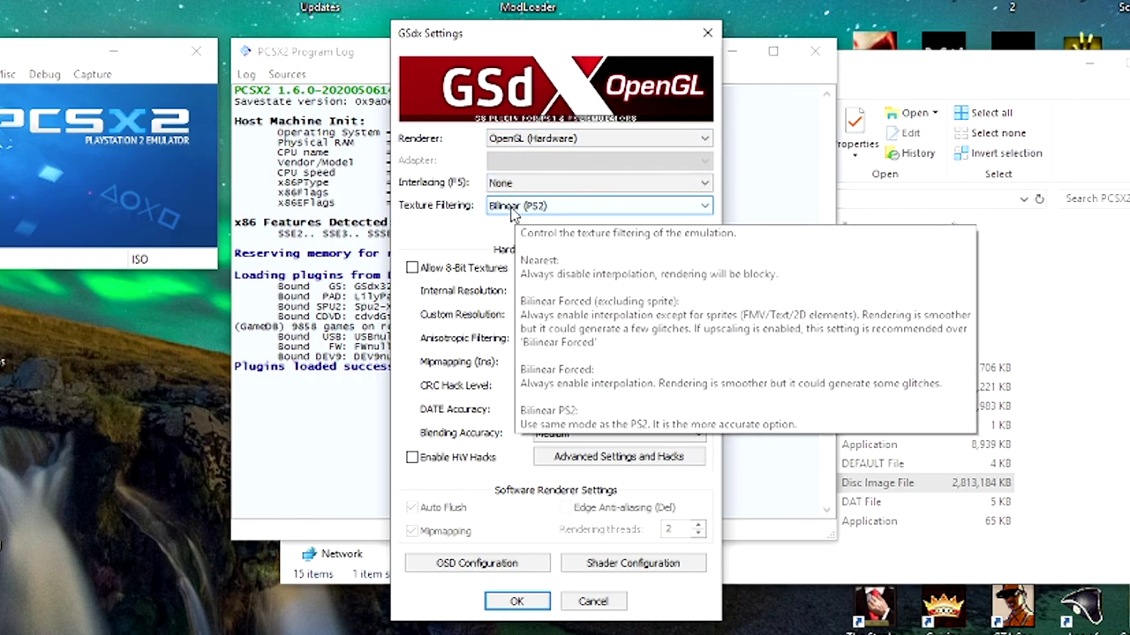
- Keep Texture Filtering on Bilinear (PS2) and set the Internal Resolution to 3x Native (~1080p)
{"action": "left_click", "coordinate": [521, 208]}
{"action": "left_click", "coordinate": [545, 260]}
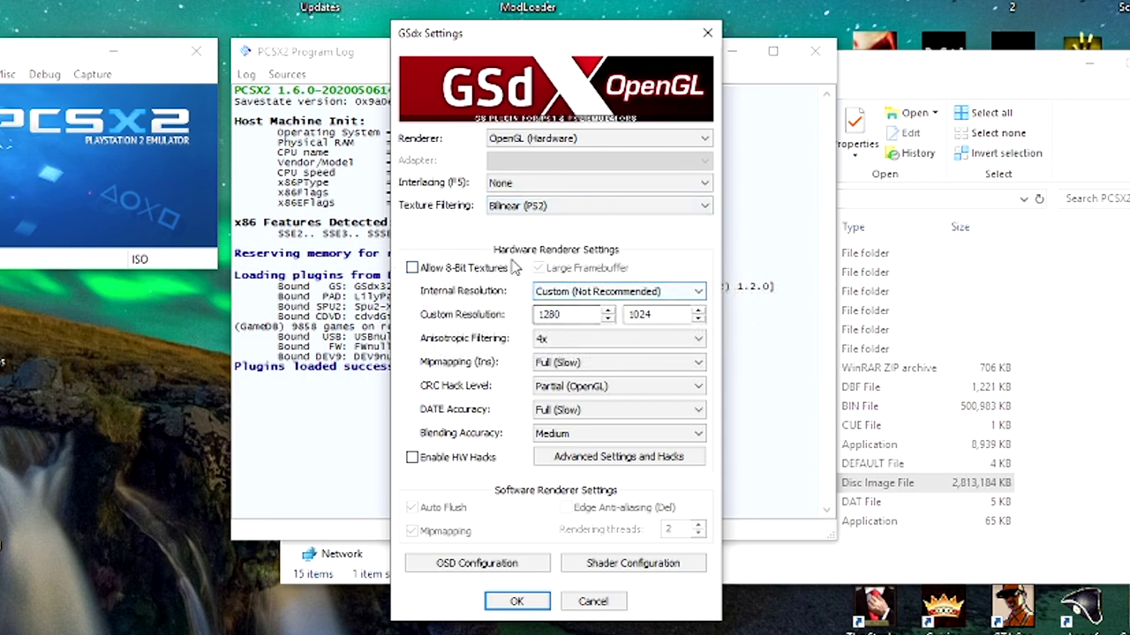
{"action": "left_click", "coordinate": [590, 292]}
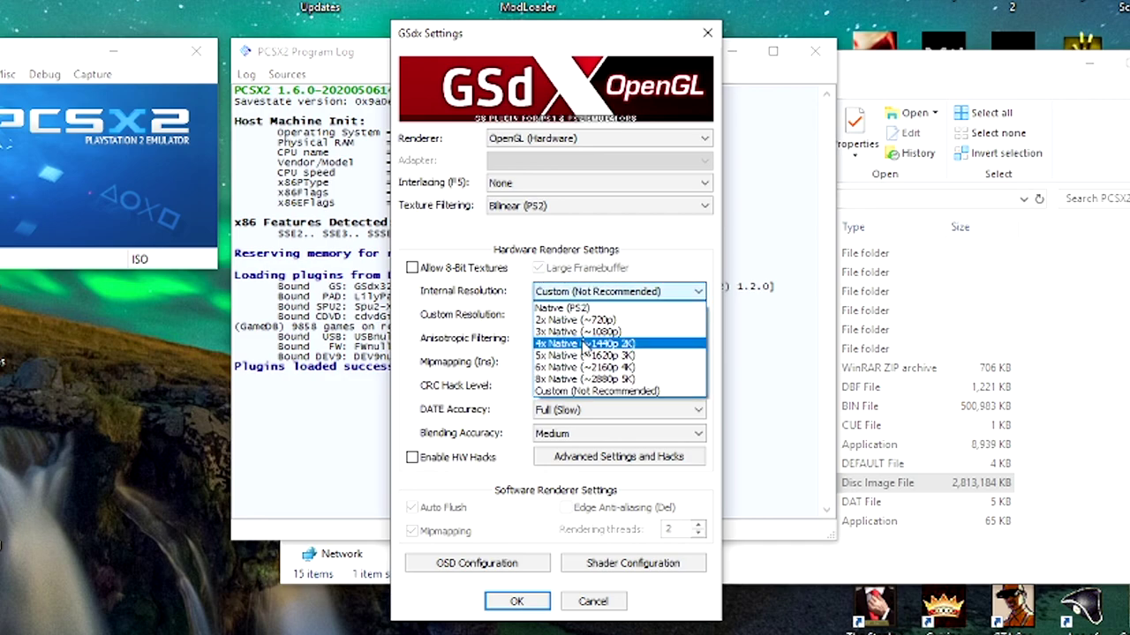
{"action": "left_click", "coordinate": [575, 319]}
{"action": "left_click", "coordinate": [583, 293]}
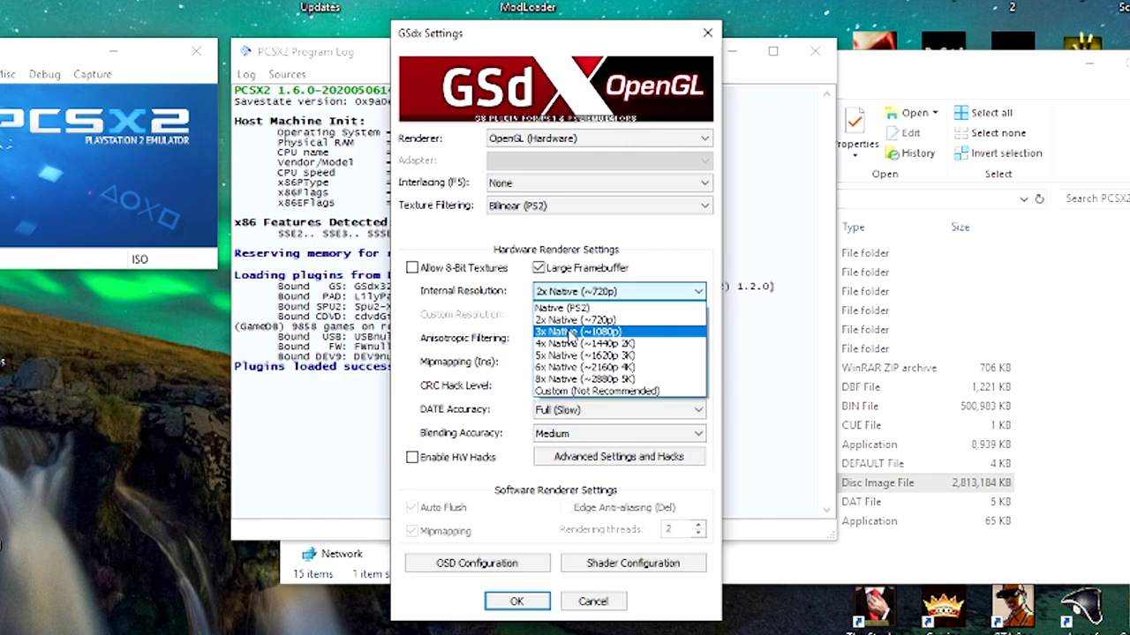
{"action": "left_click", "coordinate": [572, 332]}
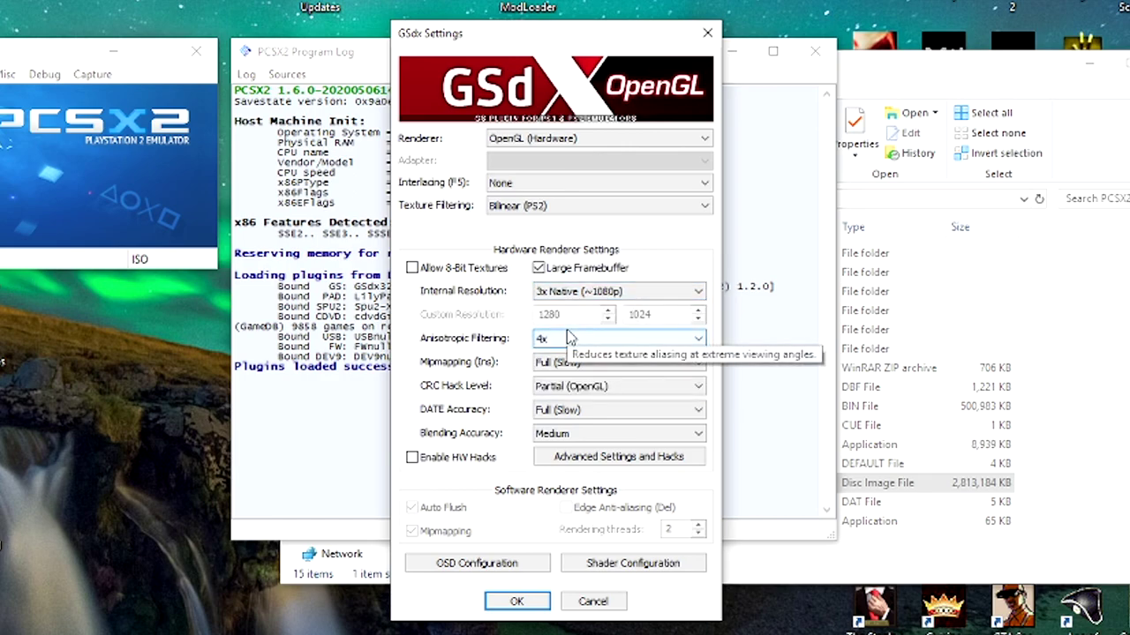
{"action": "left_click", "coordinate": [622, 293]}
{"action": "left_click", "coordinate": [608, 297]}
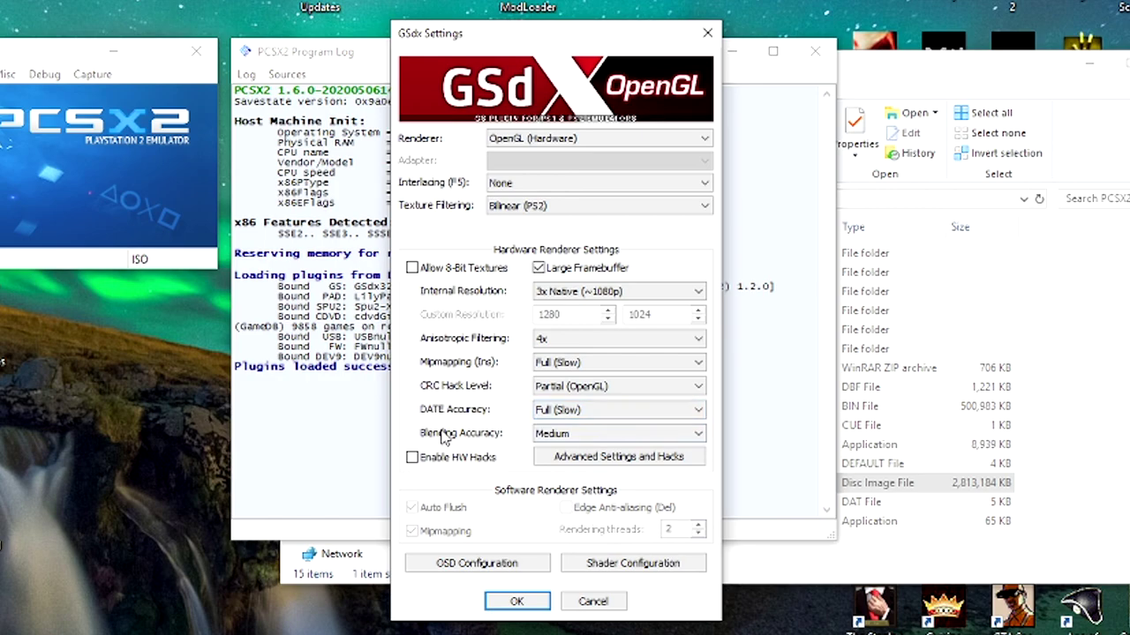
- Keep Blending Accuracy on Medium and accept the GSdx settings
{"action": "left_click", "coordinate": [600, 433]}
{"action": "left_click", "coordinate": [597, 433]}
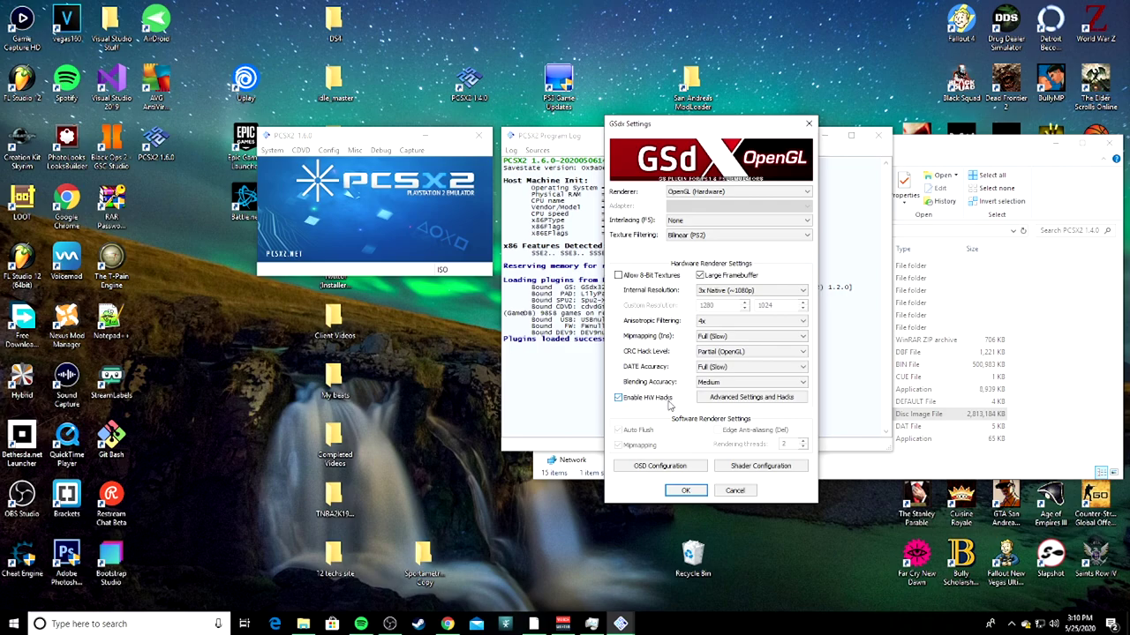
{"action": "left_click", "coordinate": [689, 491]}
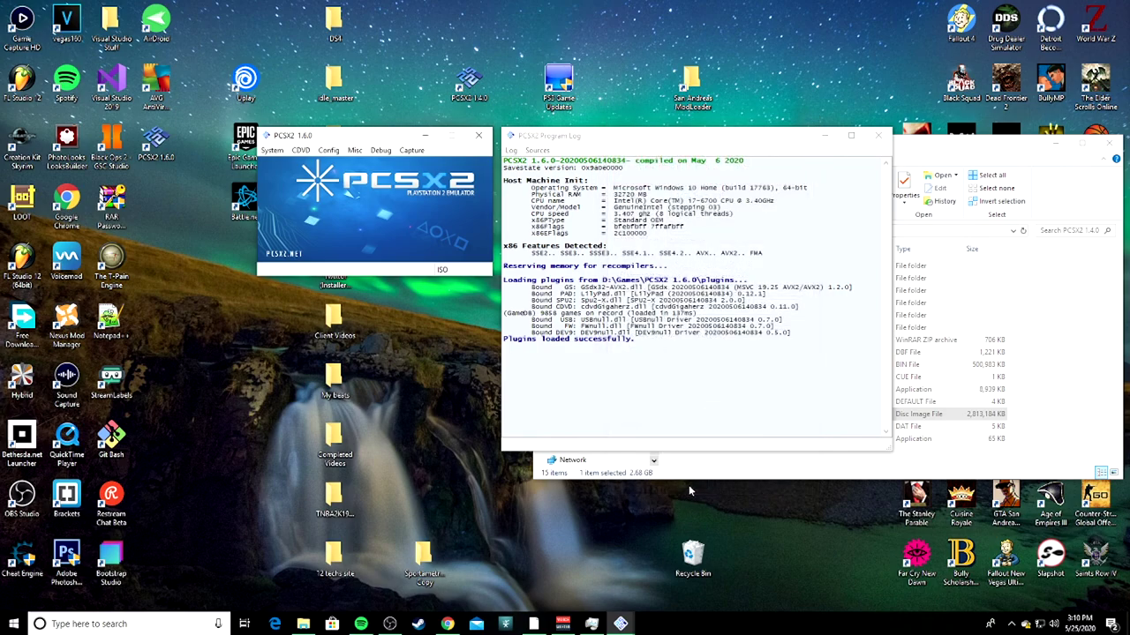
- Review the Emulation Settings pages for EE/IOP, VUs, GS, GS Window, Speedhacks and Game Fixes, and close them
{"action": "left_click", "coordinate": [328, 150]}
{"action": "left_click", "coordinate": [351, 164]}
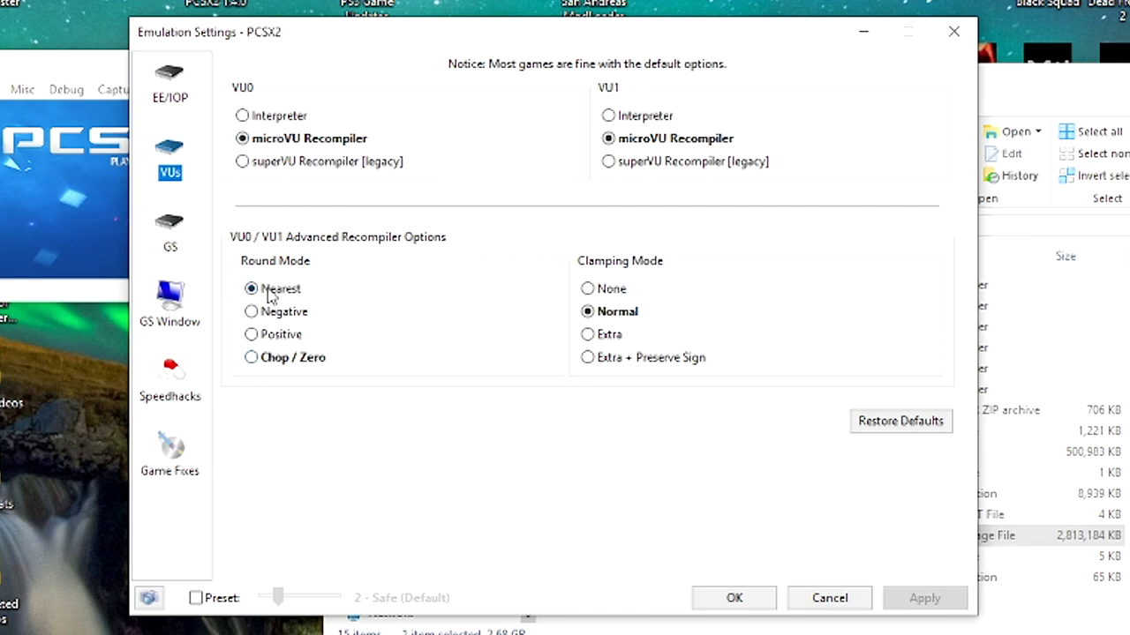
{"action": "left_click", "coordinate": [181, 89]}
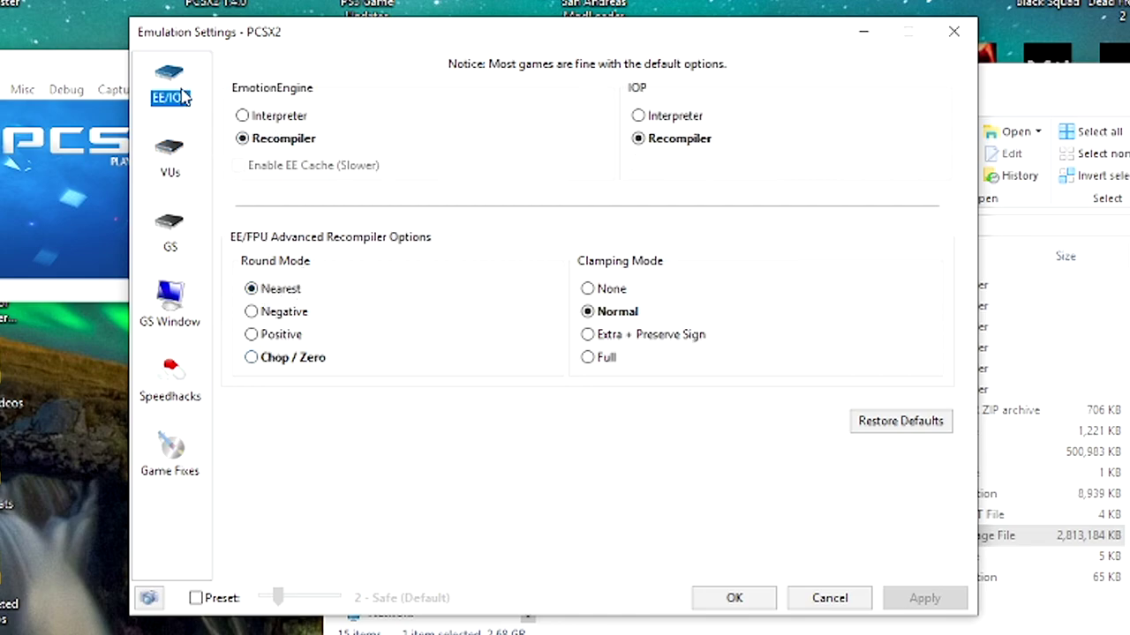
{"action": "left_click", "coordinate": [172, 232]}
{"action": "left_click", "coordinate": [170, 302]}
{"action": "left_click", "coordinate": [171, 378]}
{"action": "left_click", "coordinate": [169, 452]}
{"action": "left_click", "coordinate": [172, 375]}
{"action": "left_click", "coordinate": [167, 454]}
{"action": "left_click", "coordinate": [170, 380]}
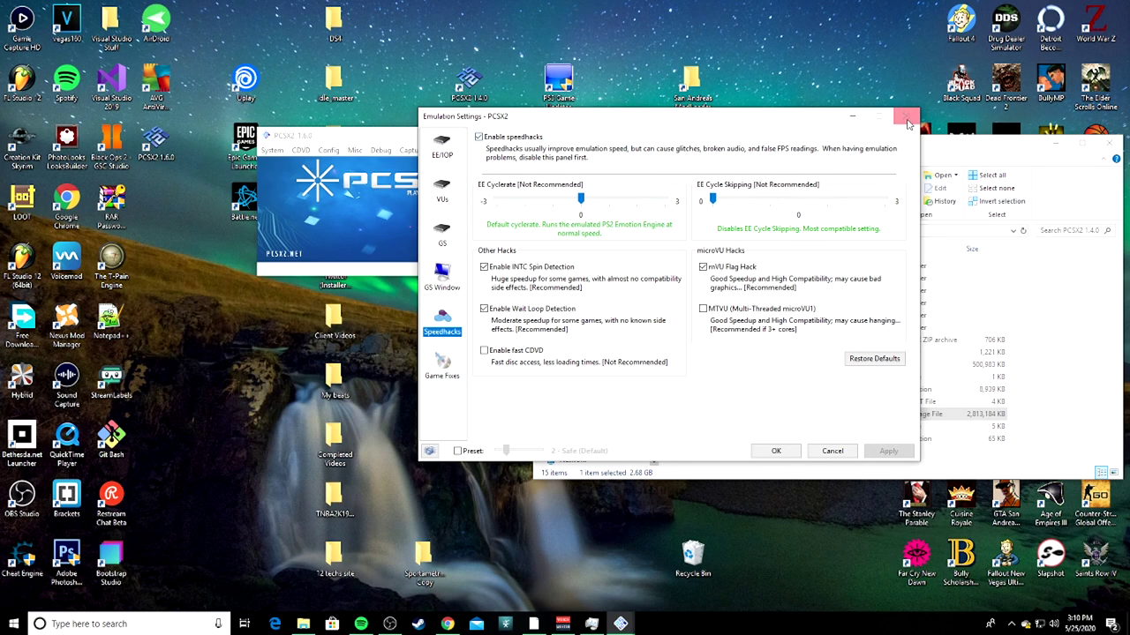
{"action": "left_click", "coordinate": [953, 31]}
- Choose GSdx32-AVX2 as the GS plugin in the component selector and open its configuration
{"action": "left_click", "coordinate": [0, 89]}
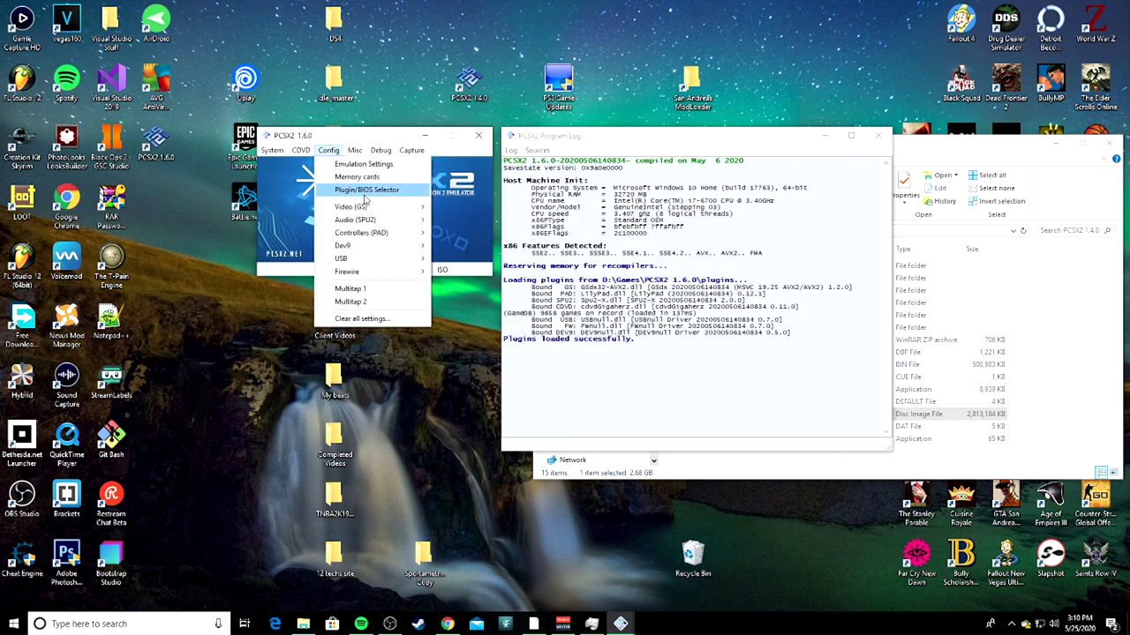
{"action": "left_click", "coordinate": [367, 190]}
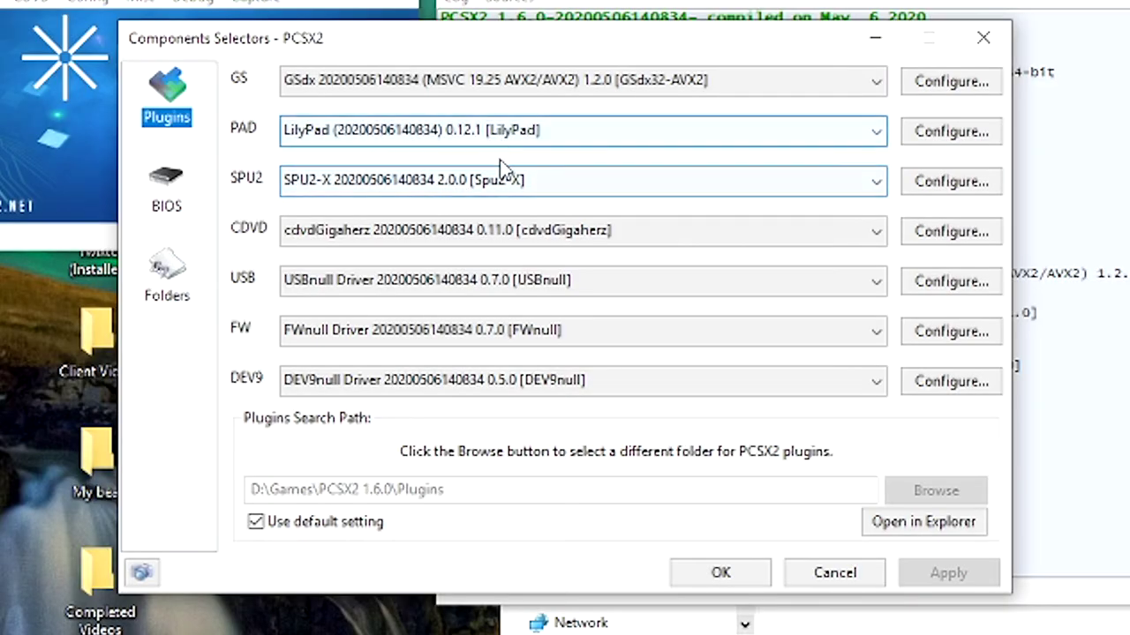
{"action": "left_click", "coordinate": [496, 192]}
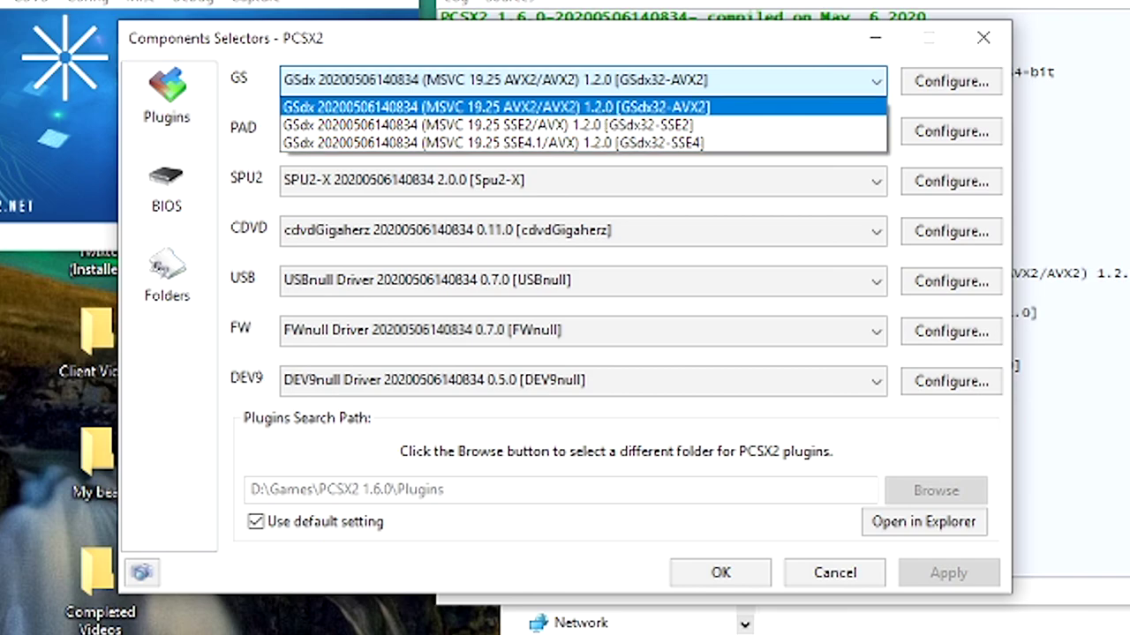
{"action": "left_click", "coordinate": [698, 106]}
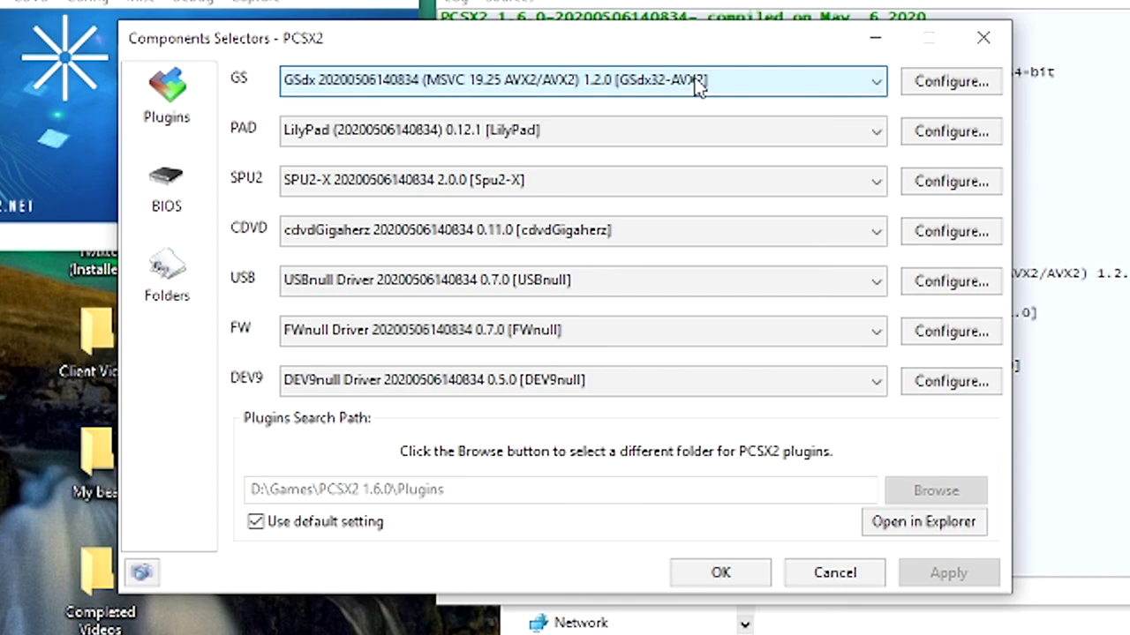
{"action": "left_click", "coordinate": [935, 82]}
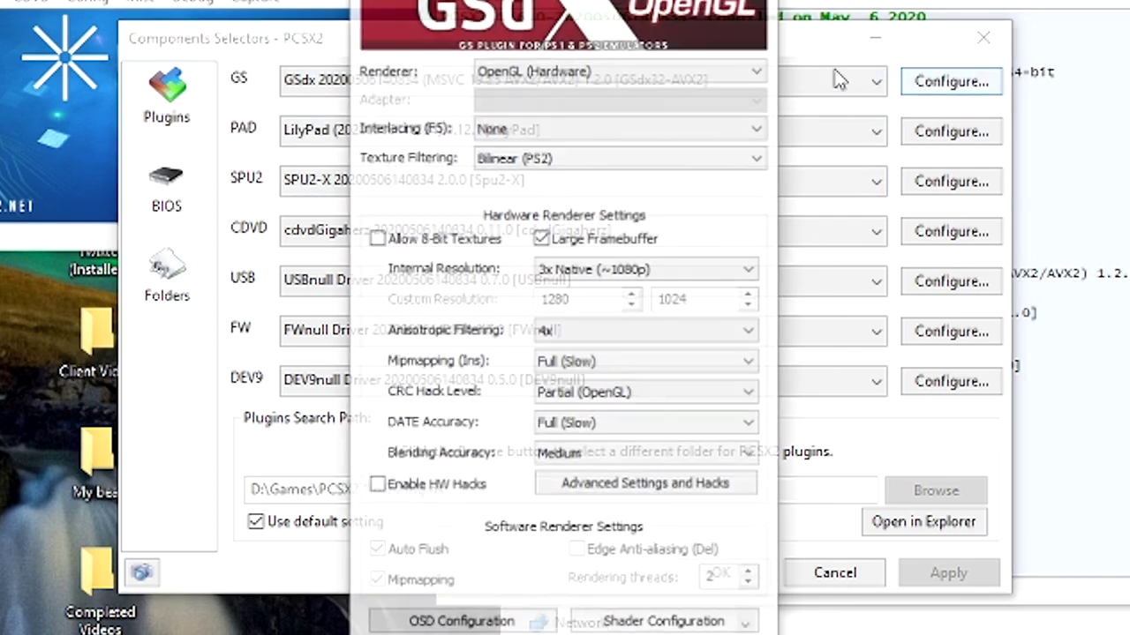
- Check the GSdx plugin's configuration from the component selector again and close it unchanged
{"action": "key", "text": "Escape"}
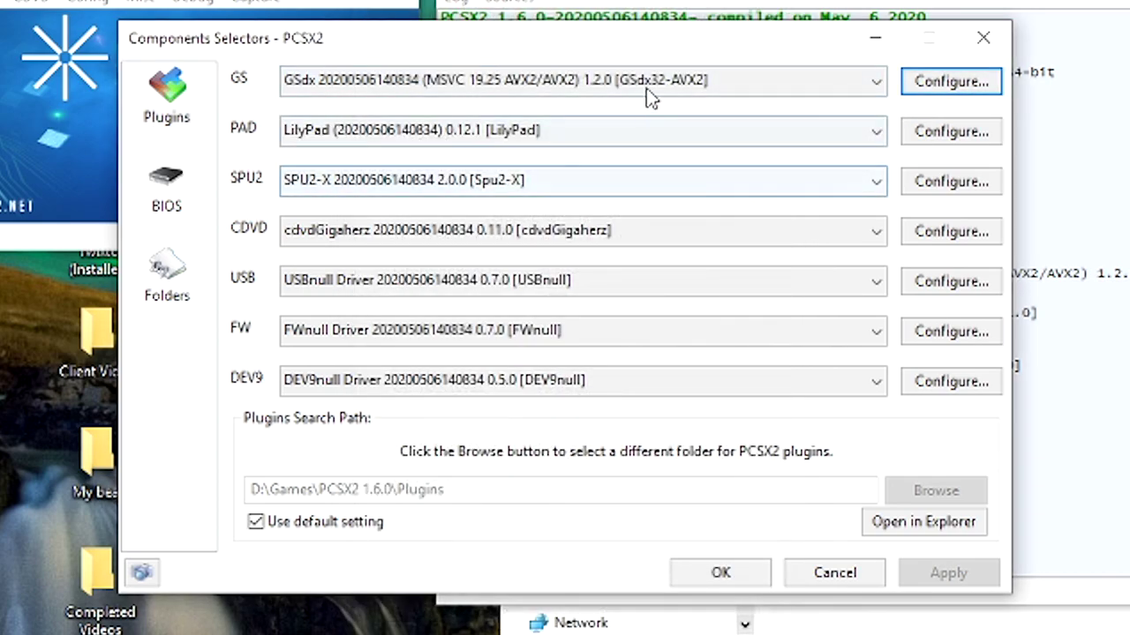
{"action": "left_click", "coordinate": [944, 86]}
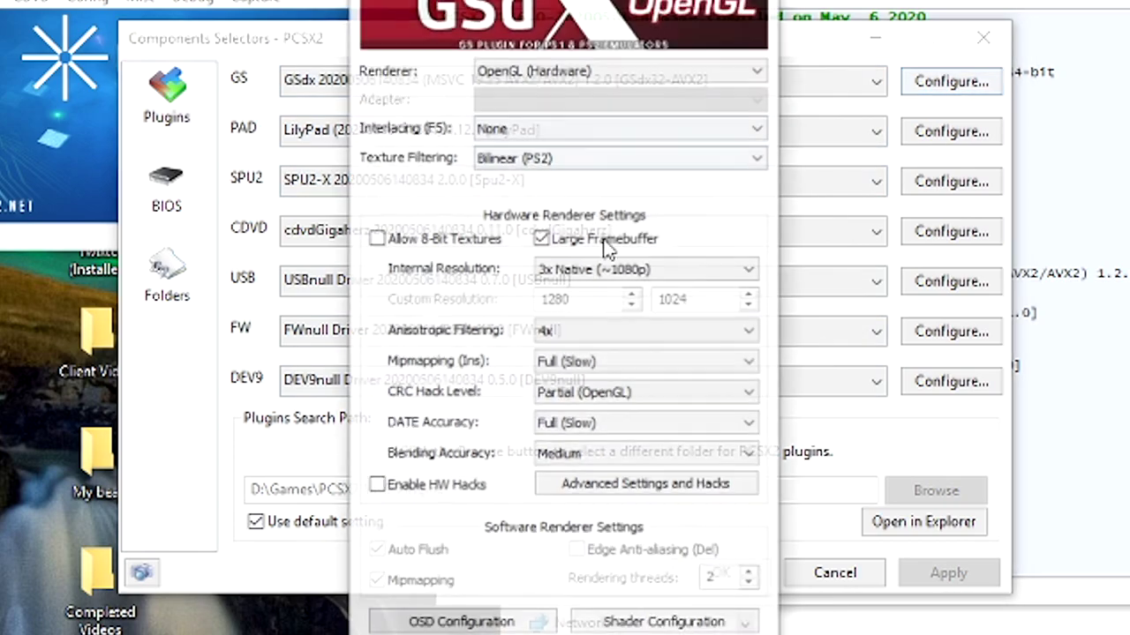
{"action": "key", "text": "Escape"}
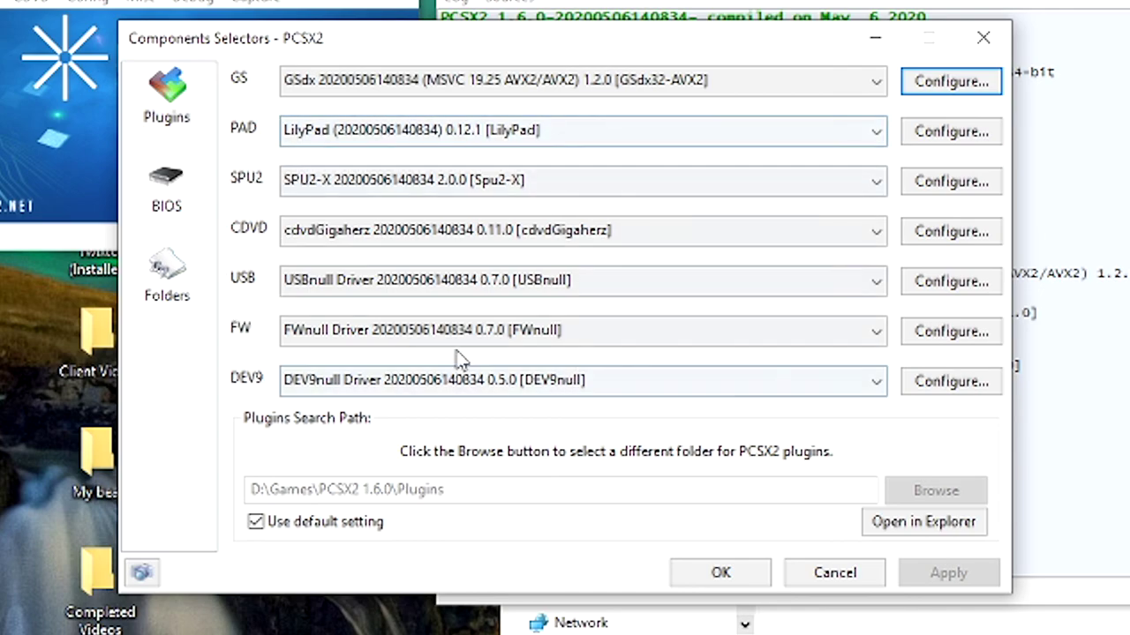
- Review the BIOS rom list and the default folder paths in the component selector, and close it
{"action": "left_click", "coordinate": [170, 185]}
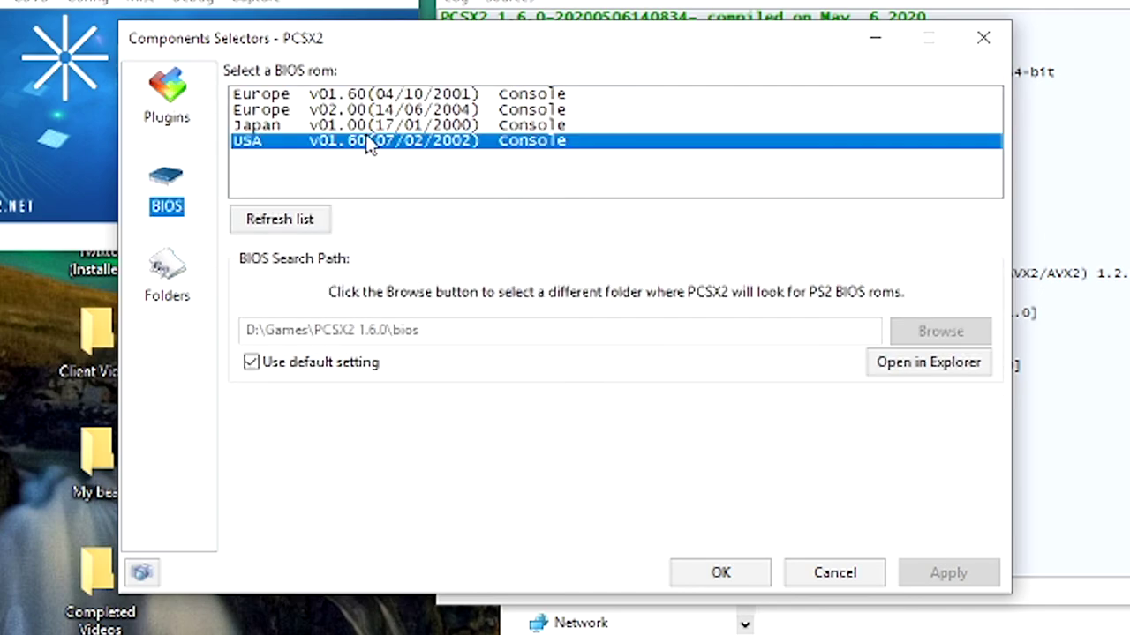
{"action": "left_click", "coordinate": [177, 284]}
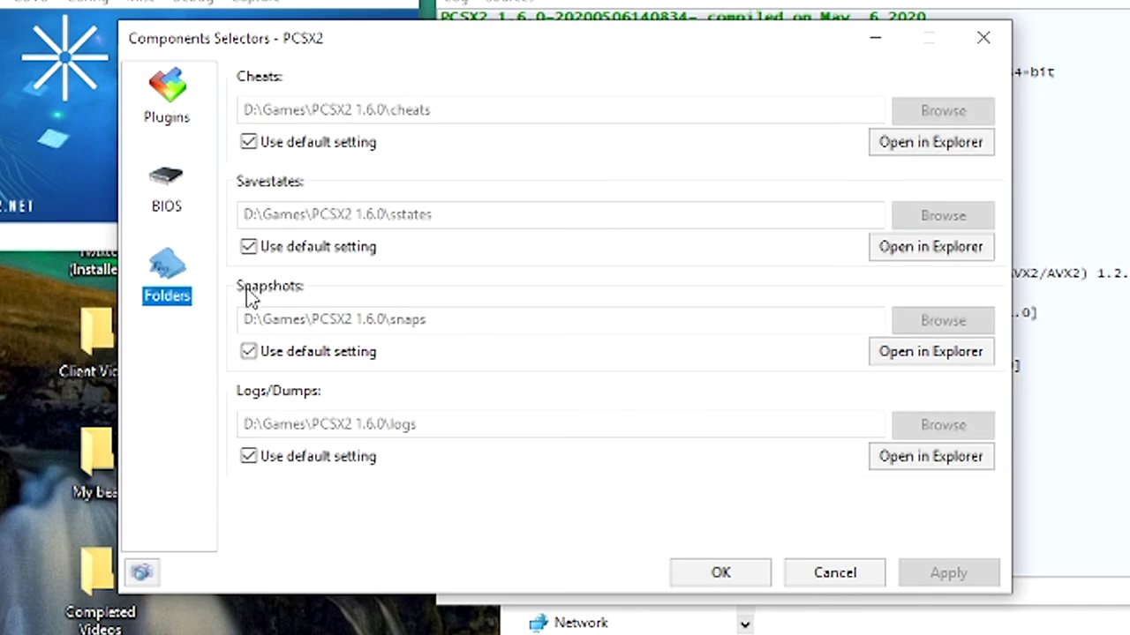
{"action": "left_click", "coordinate": [173, 214]}
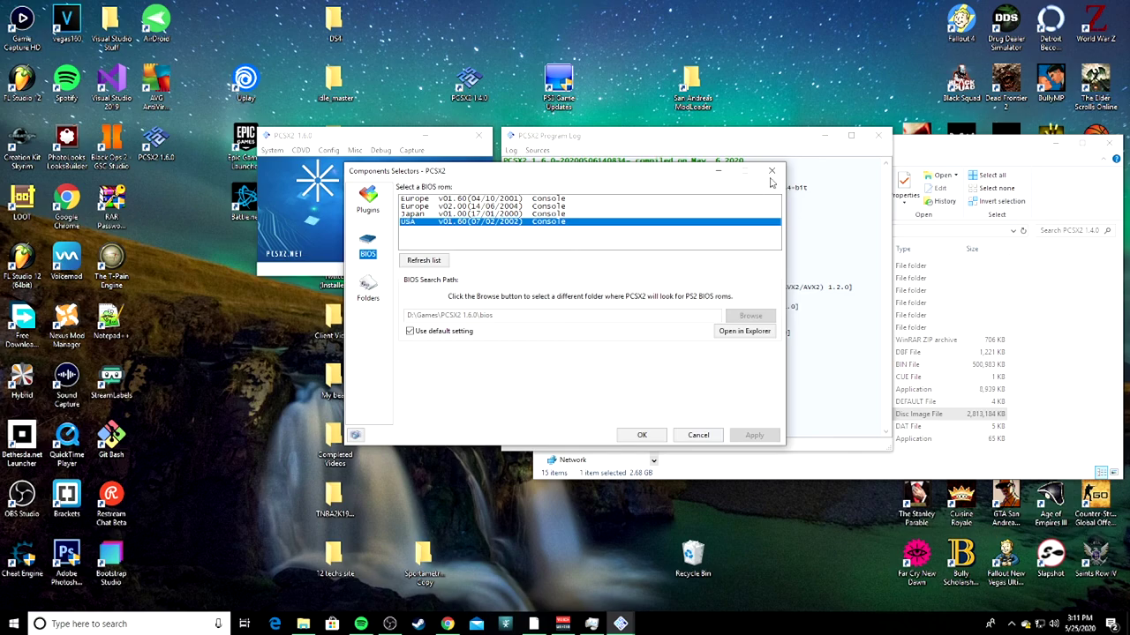
{"action": "left_click", "coordinate": [772, 172]}
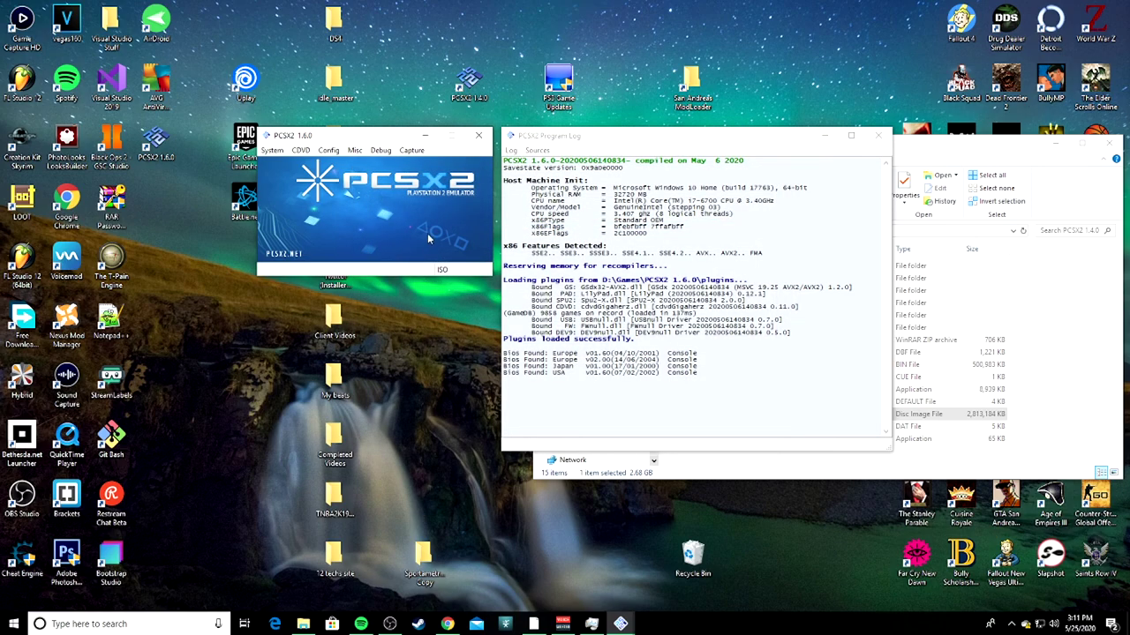
- Bring up the Video (GS) configuration options
{"action": "left_click", "coordinate": [328, 150]}
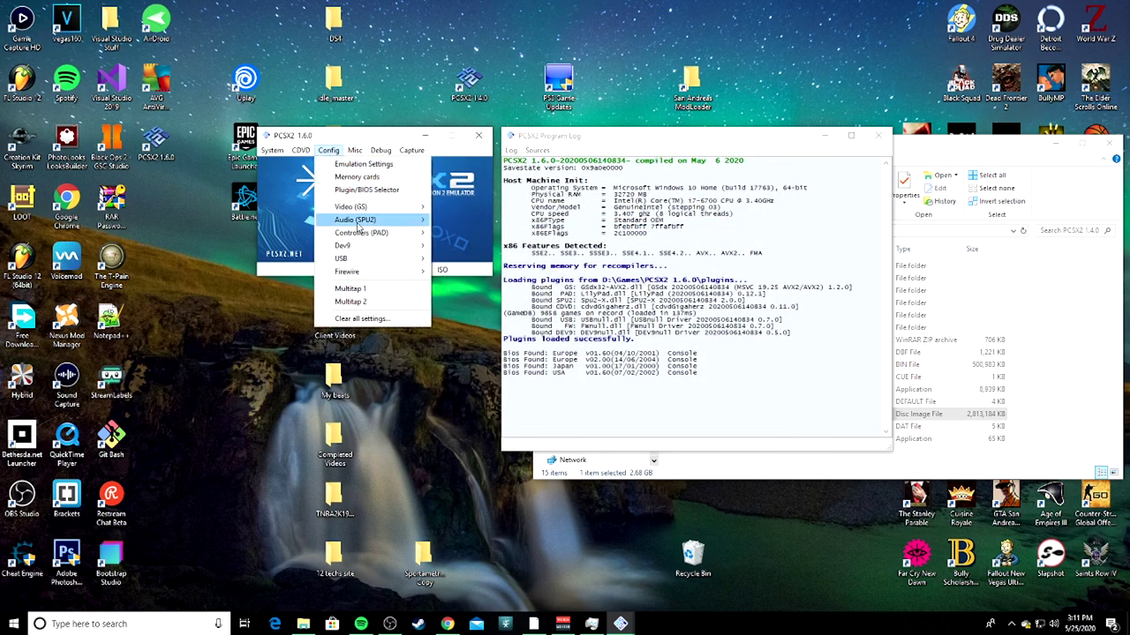
{"action": "mouse_move", "coordinate": [361, 210]}
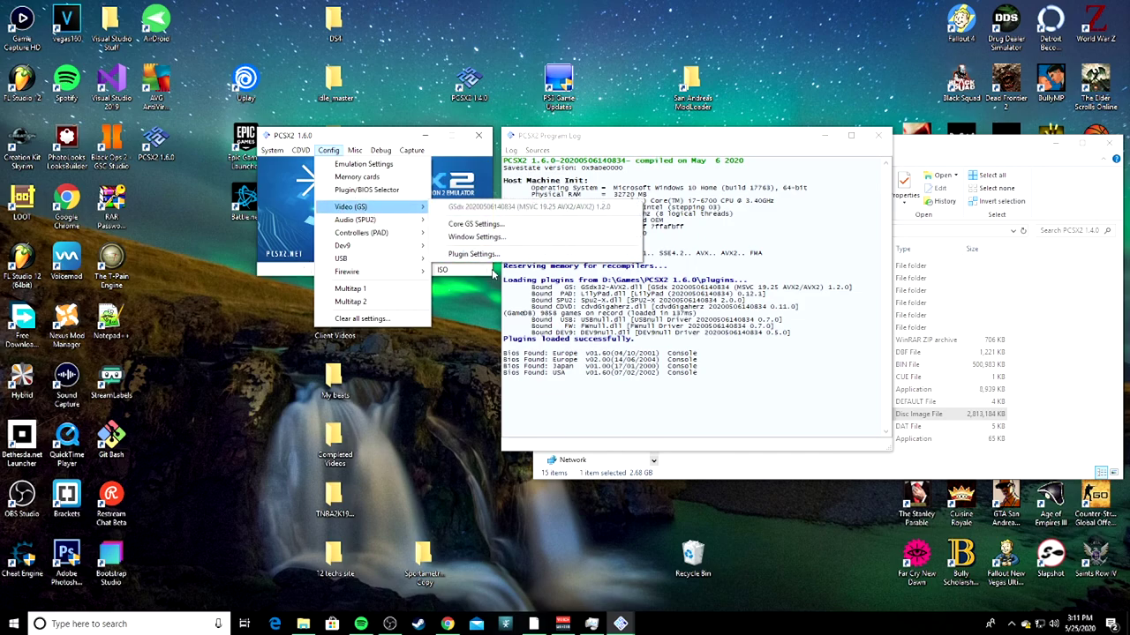